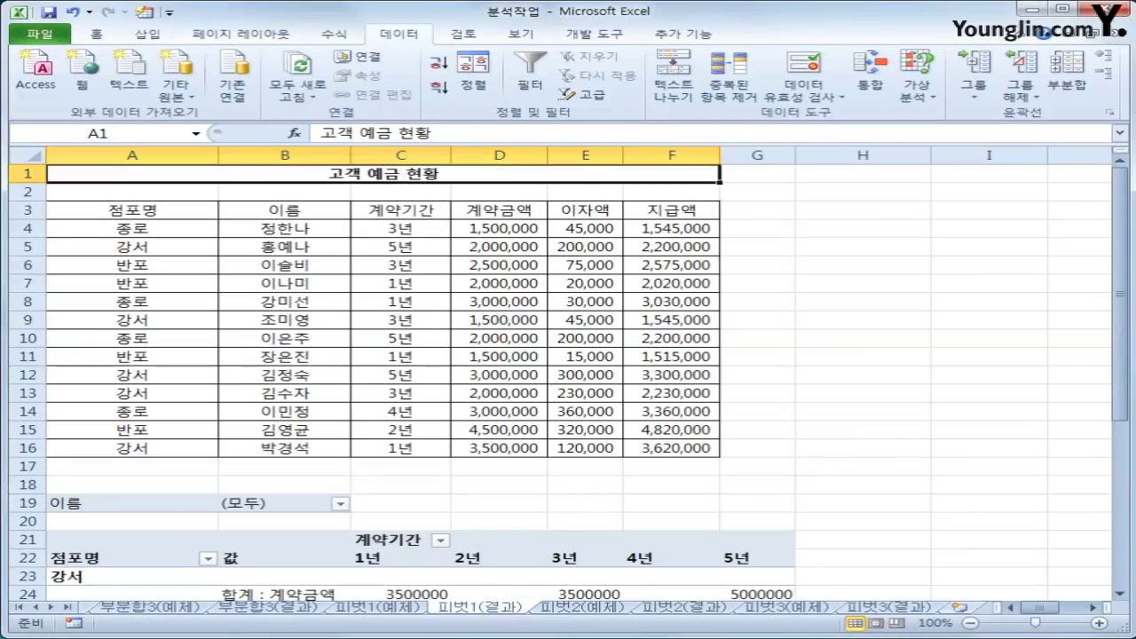
Step: Examine the source data and the finished pivot table's filter, row, column and value layout on the 피벗1(결과) sheet
key("ctrl+2")
mouse_move(488, 250)
left_mouse_down()
mouse_move(337, 238)
mouse_move(371, 441)
mouse_move(579, 273)
mouse_move(453, 247)
left_mouse_up()
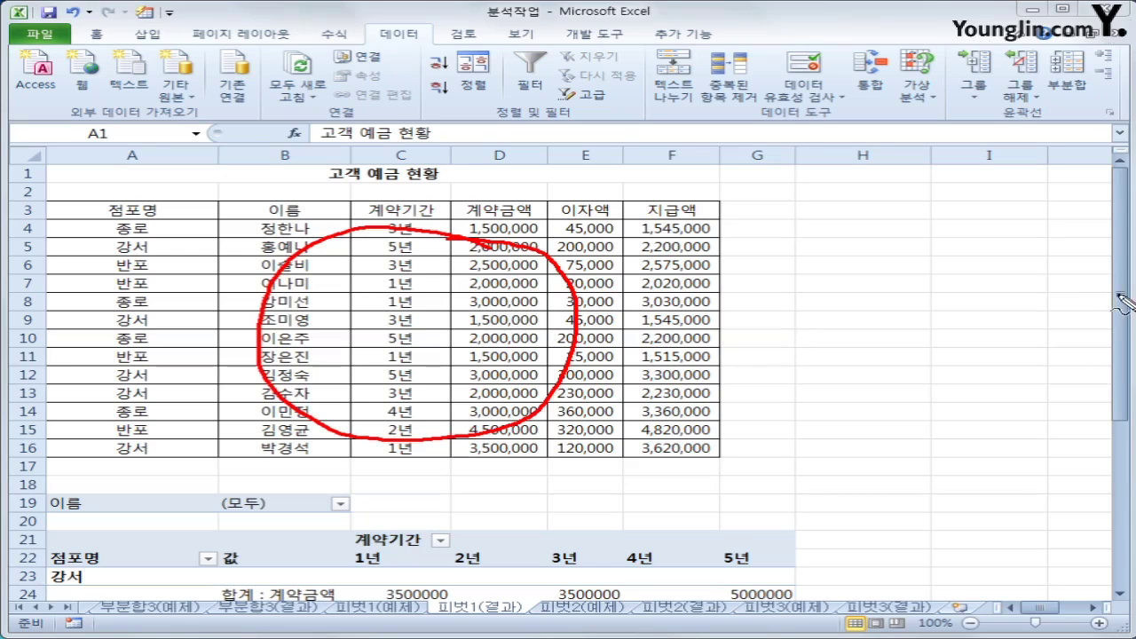
key("Escape")
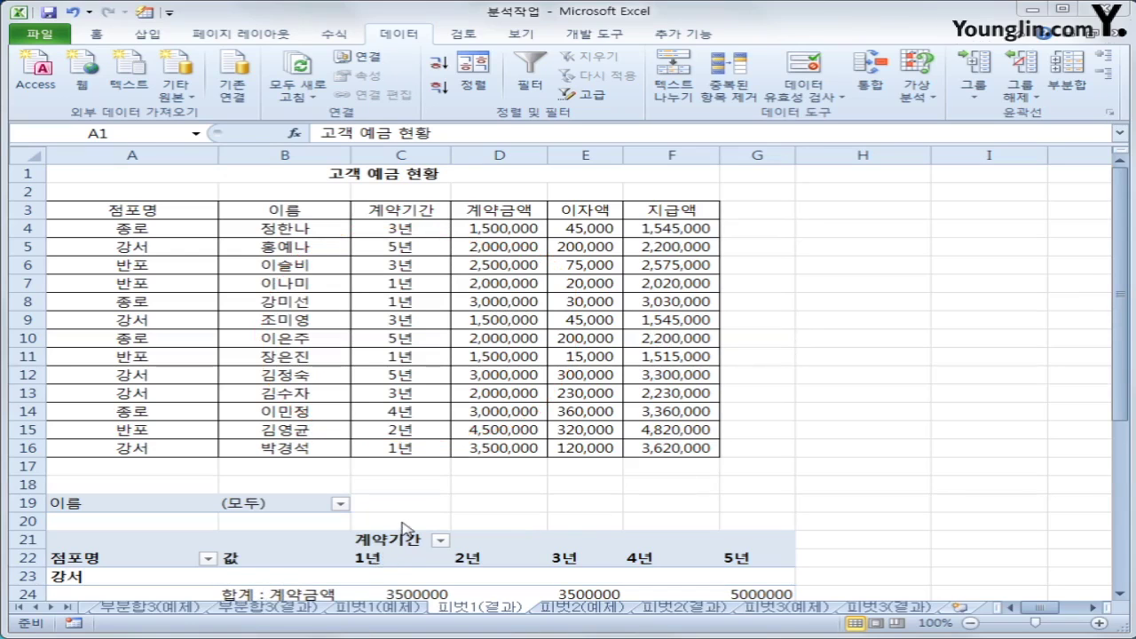
scroll(626, 473, "down", 4)
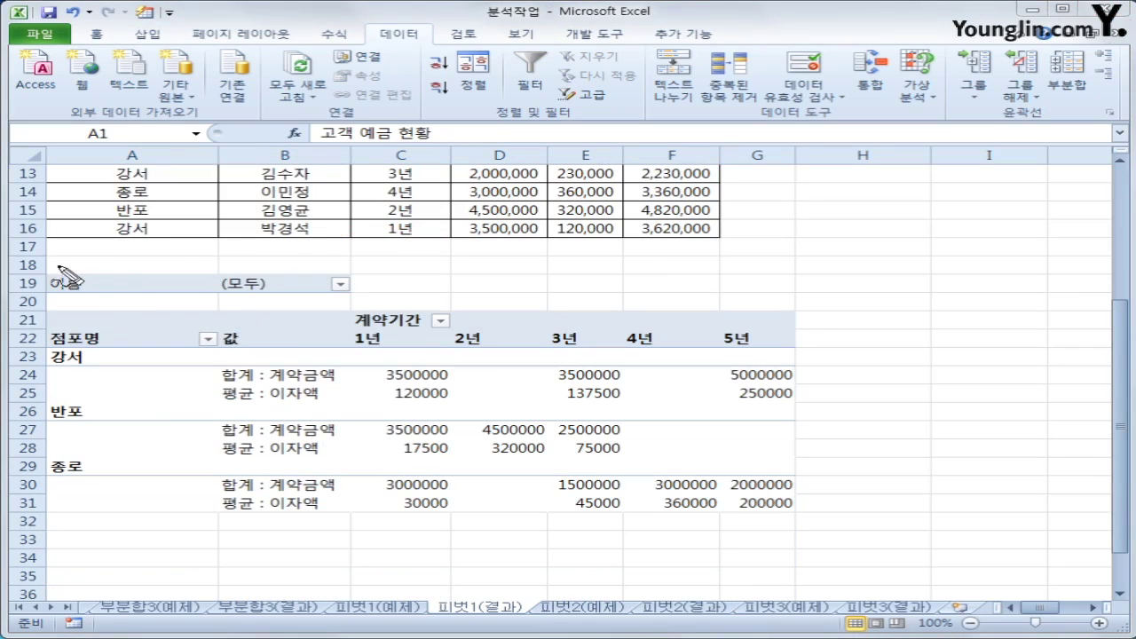
mouse_move(58, 271)
left_mouse_down()
mouse_move(293, 305)
mouse_move(331, 275)
mouse_move(55, 269)
left_mouse_up()
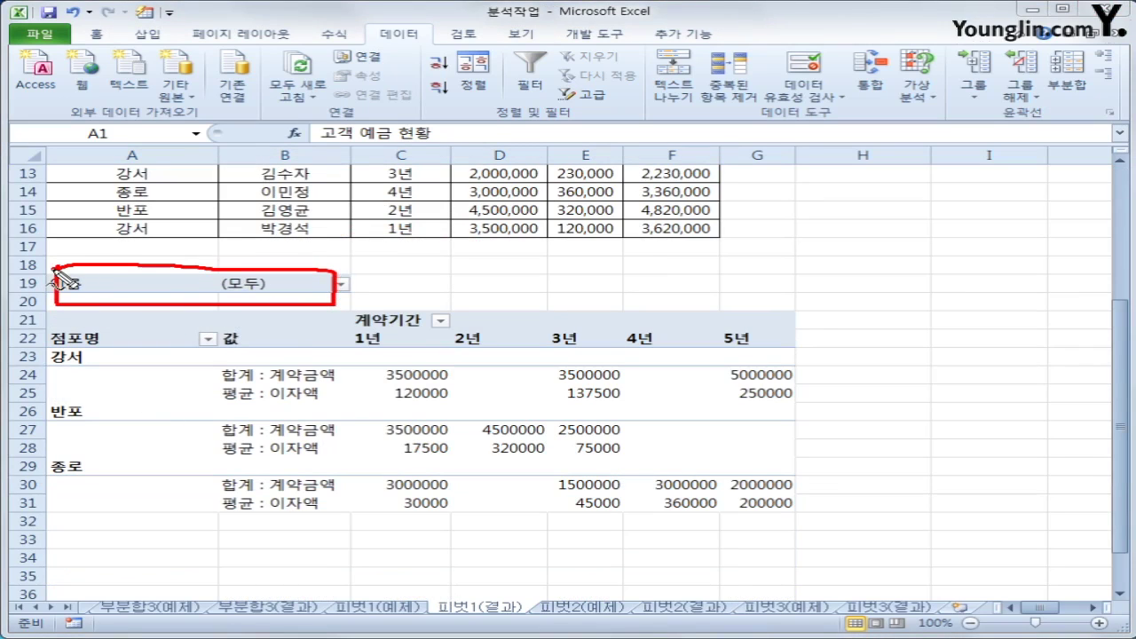
mouse_move(268, 265)
left_mouse_down()
mouse_move(300, 284)
mouse_move(326, 259)
left_mouse_up()
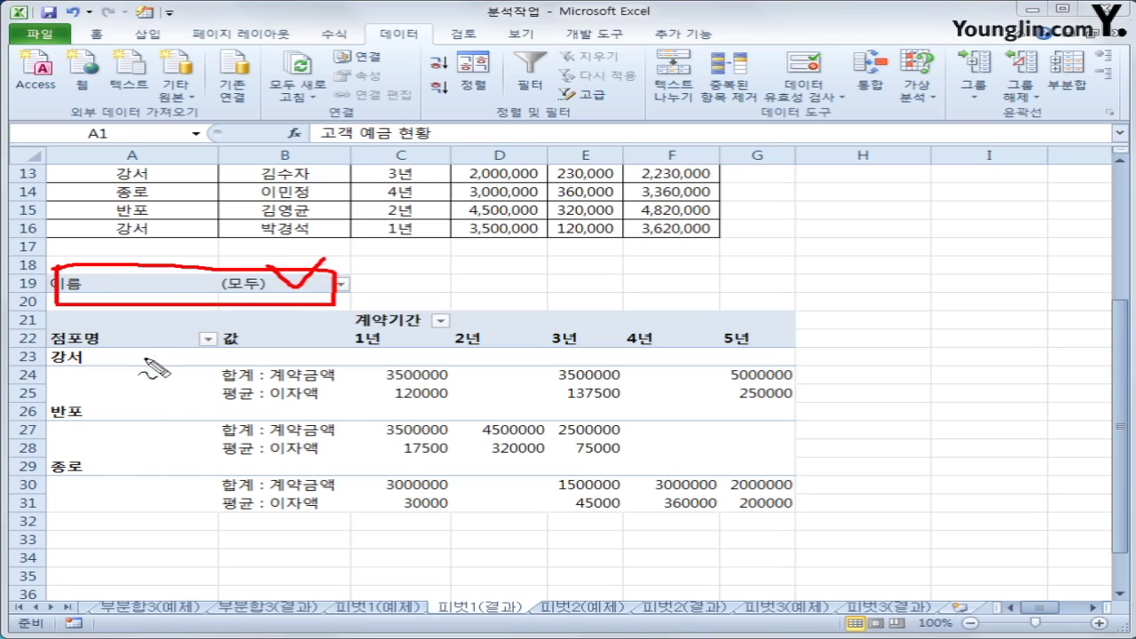
mouse_move(144, 345)
left_mouse_down()
mouse_move(50, 479)
mouse_move(124, 338)
left_mouse_up()
mouse_move(324, 310)
left_mouse_down()
mouse_move(463, 341)
mouse_move(324, 312)
left_mouse_up()
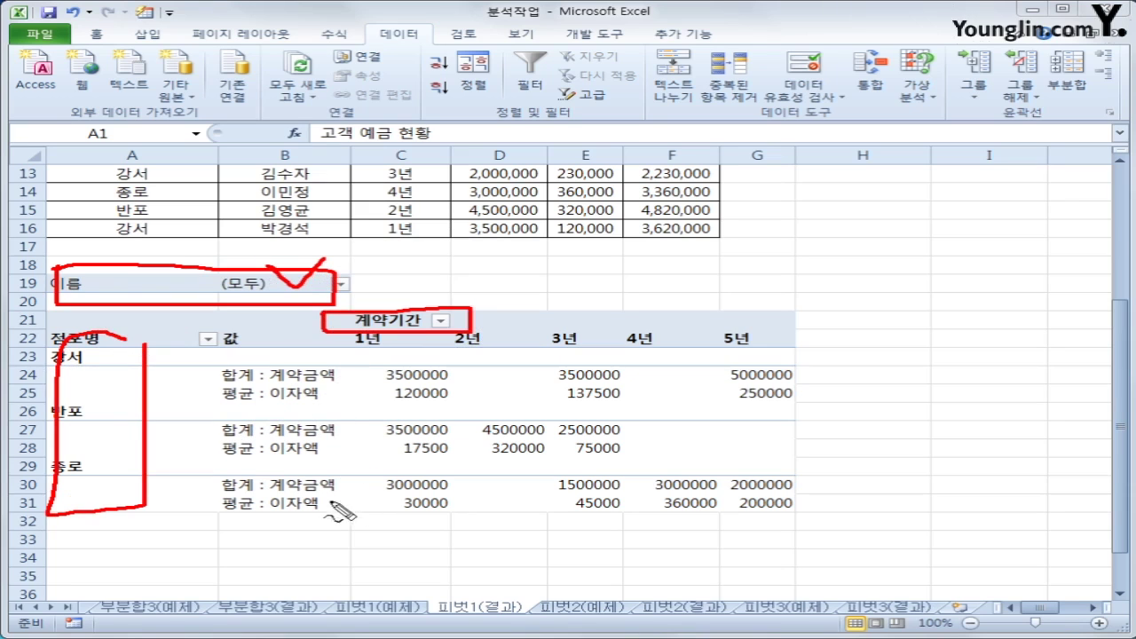
mouse_move(64, 321)
left_mouse_down()
mouse_move(158, 525)
mouse_move(781, 524)
mouse_move(816, 342)
mouse_move(172, 319)
mouse_move(92, 325)
mouse_move(81, 390)
left_mouse_up()
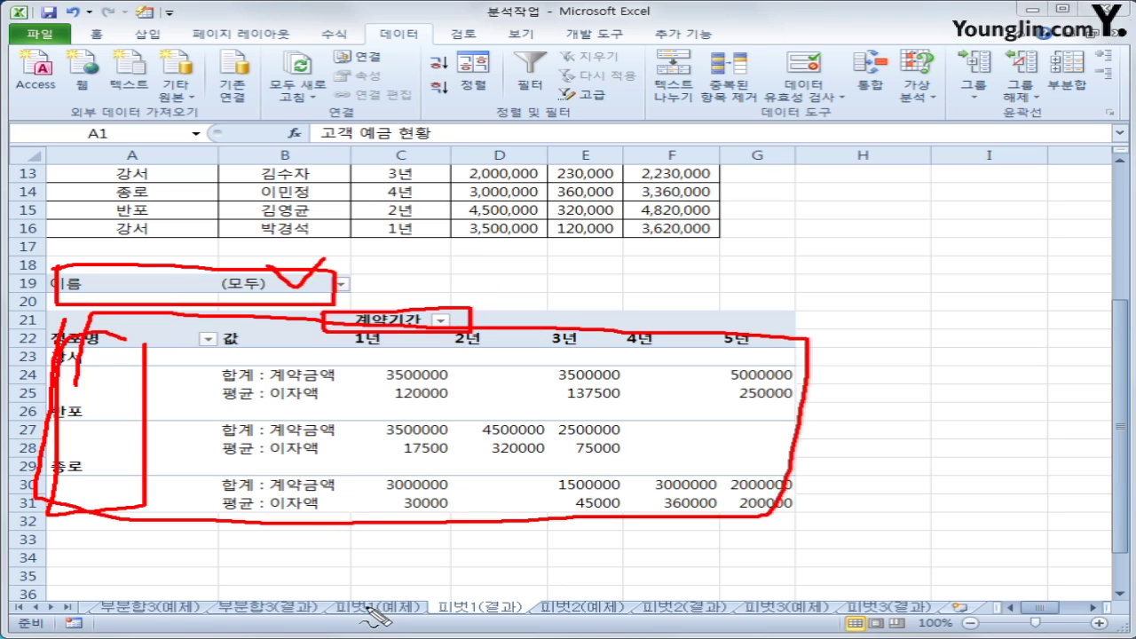
key("Escape")
Step: Switch to the 피벗1(예제) sheet containing the 고객 예금 현황 table
left_click(417, 610)
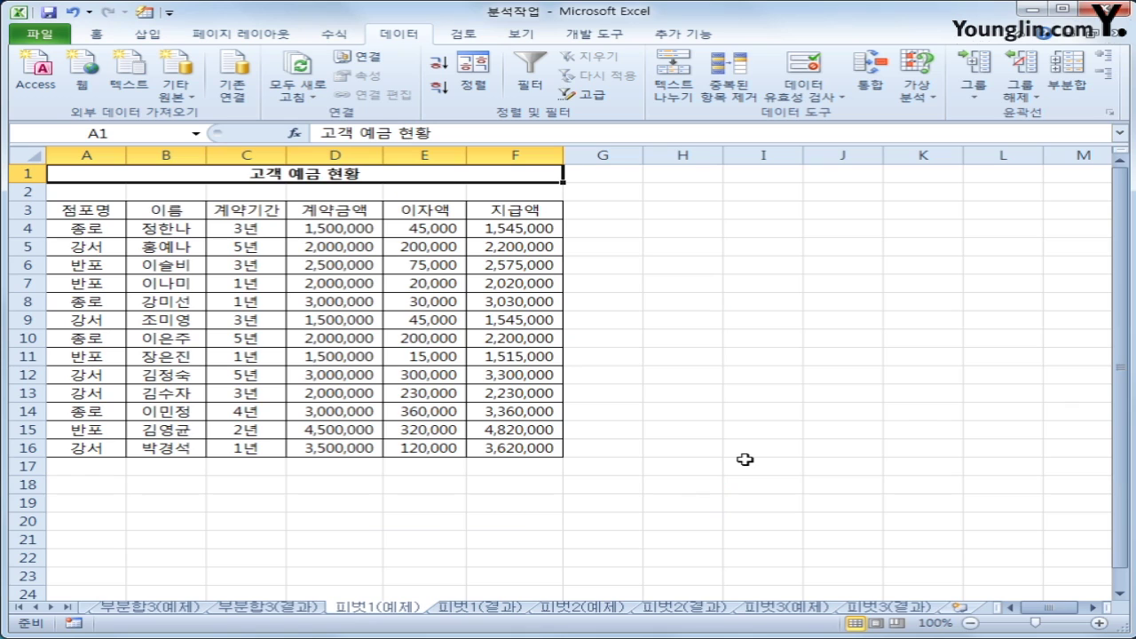
left_click(106, 209)
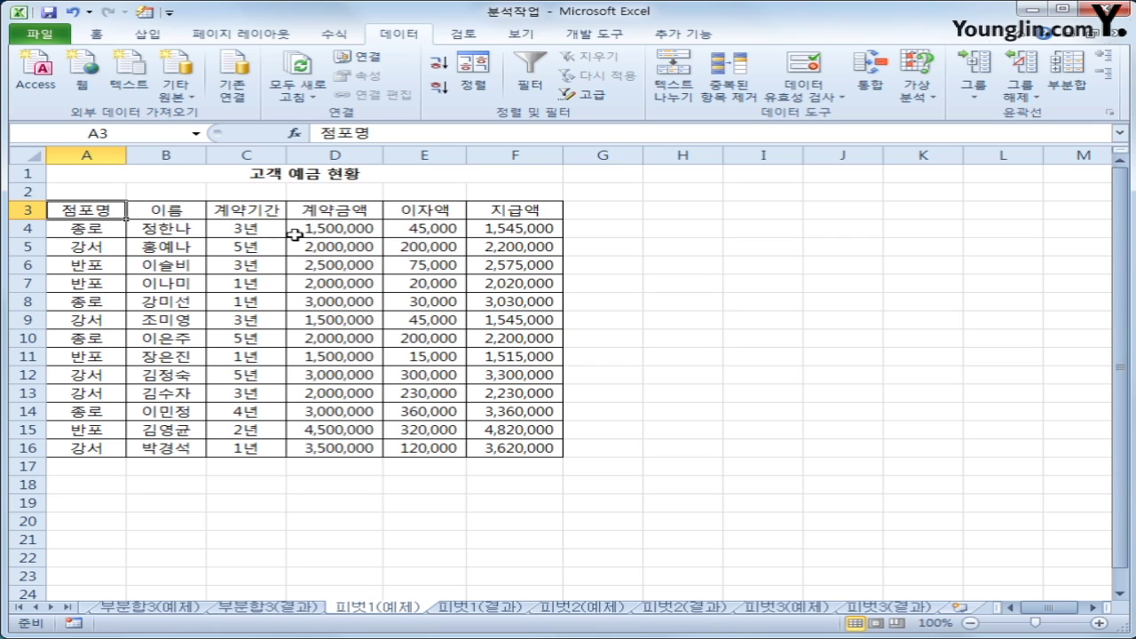
left_click(264, 278)
left_click(264, 264)
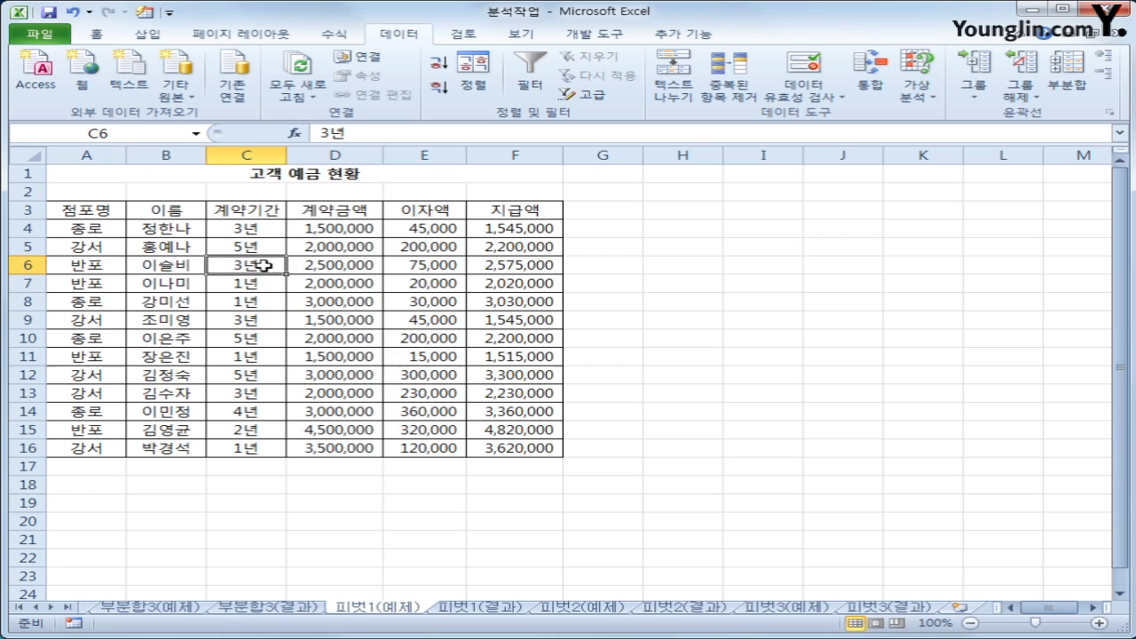
left_click(263, 248)
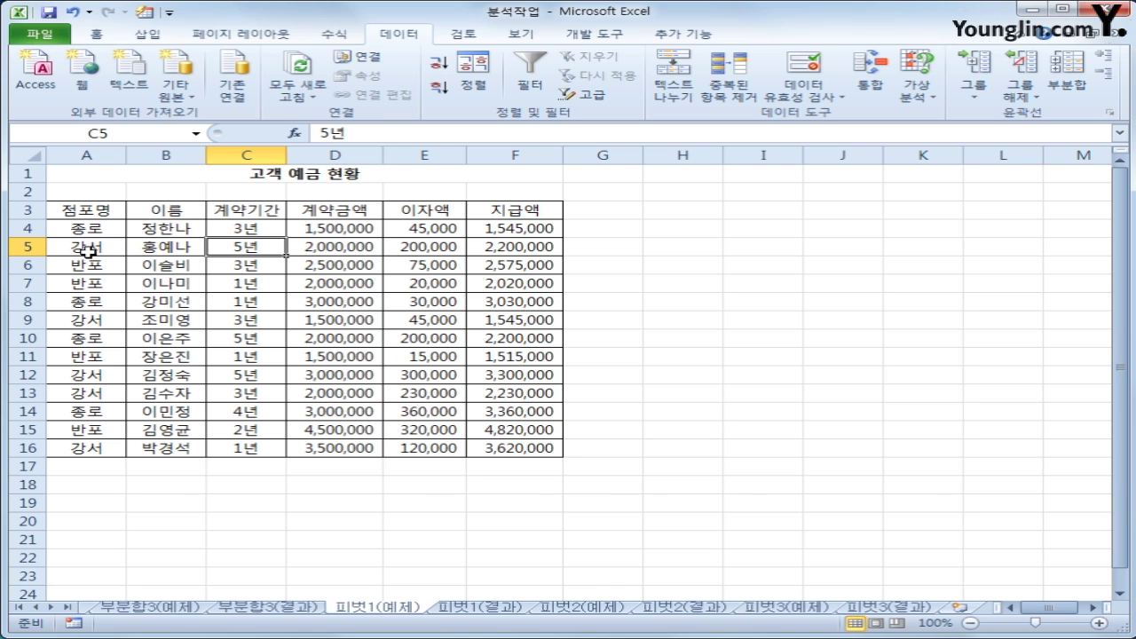
Step: Create a pivot table from the range A3:F16, placed in the existing worksheet at cell A21
left_click_drag(72, 212, 524, 448)
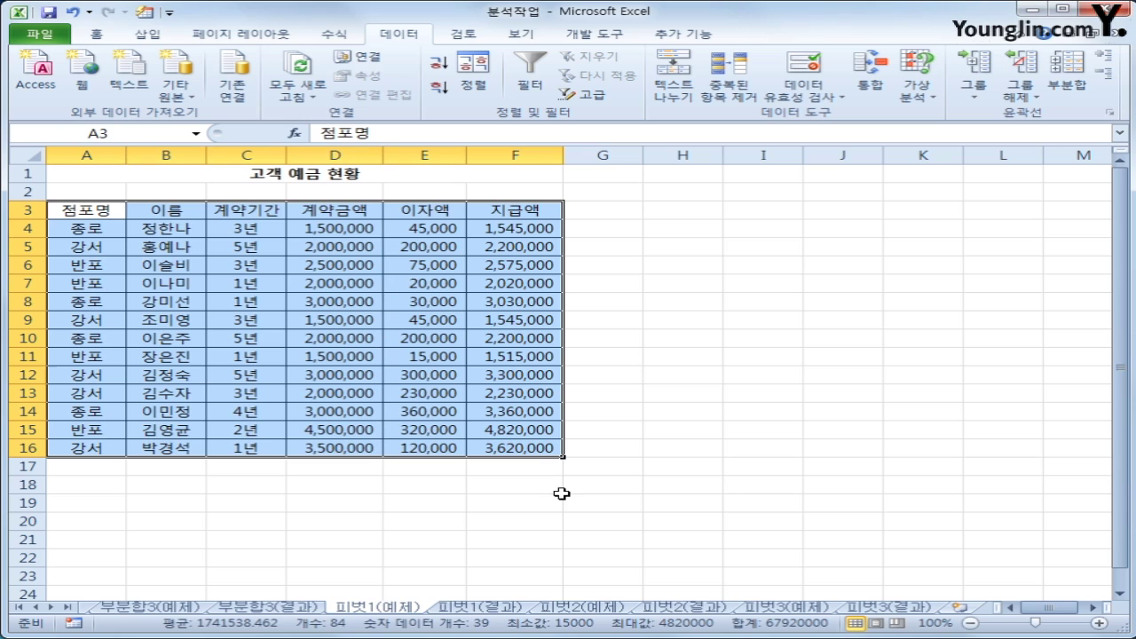
left_click(158, 36)
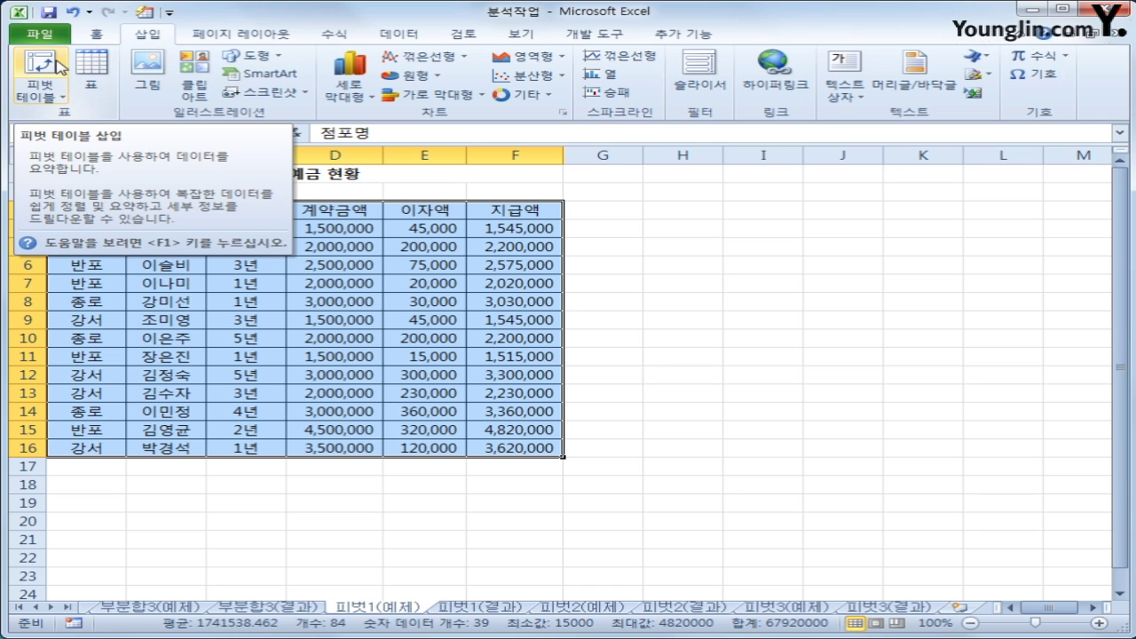
left_click(55, 97)
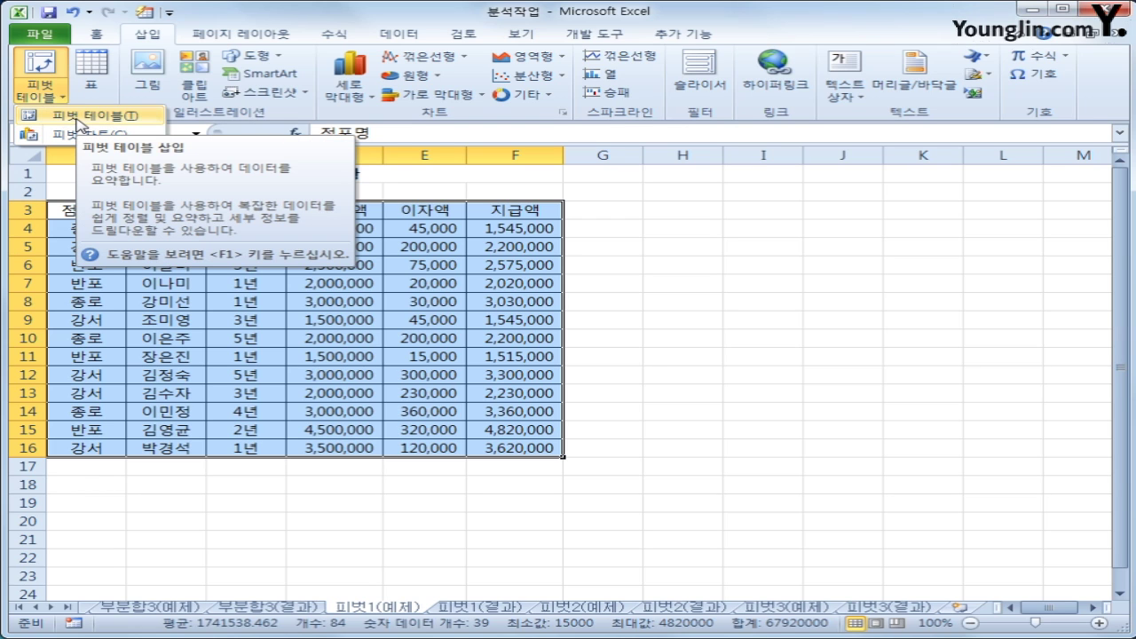
left_click(78, 117)
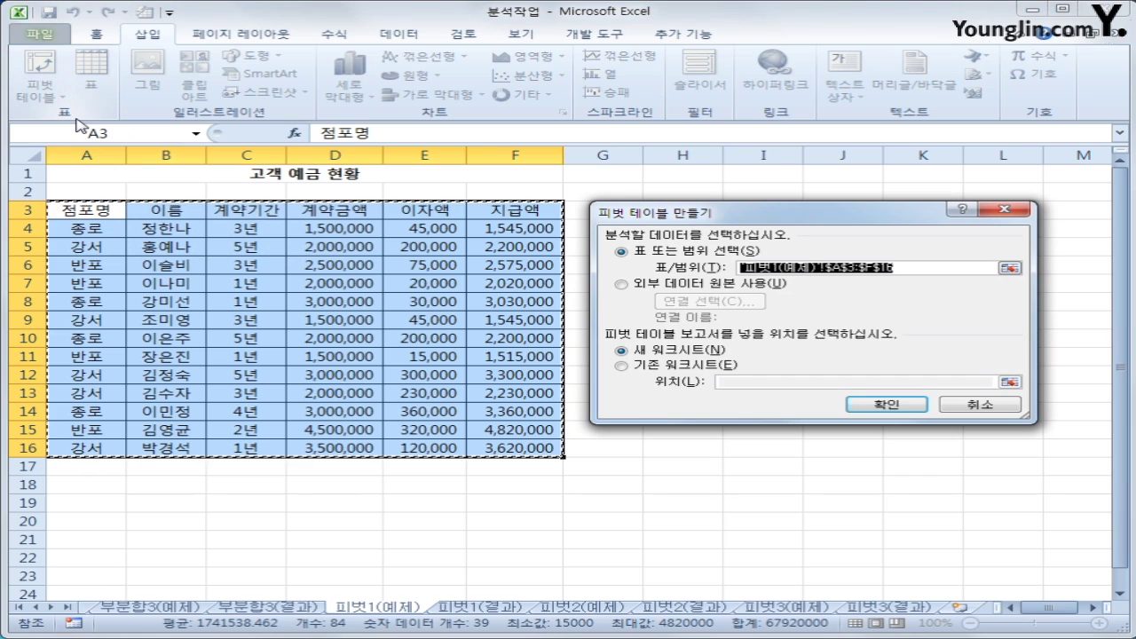
left_click(683, 365)
left_click(729, 382)
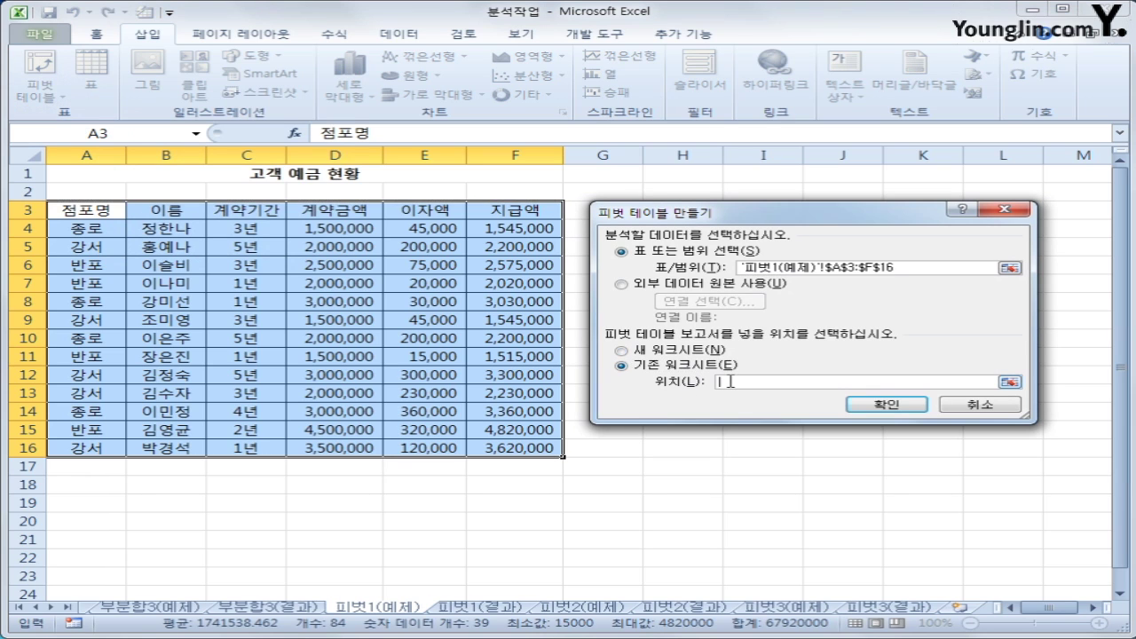
left_click(86, 538)
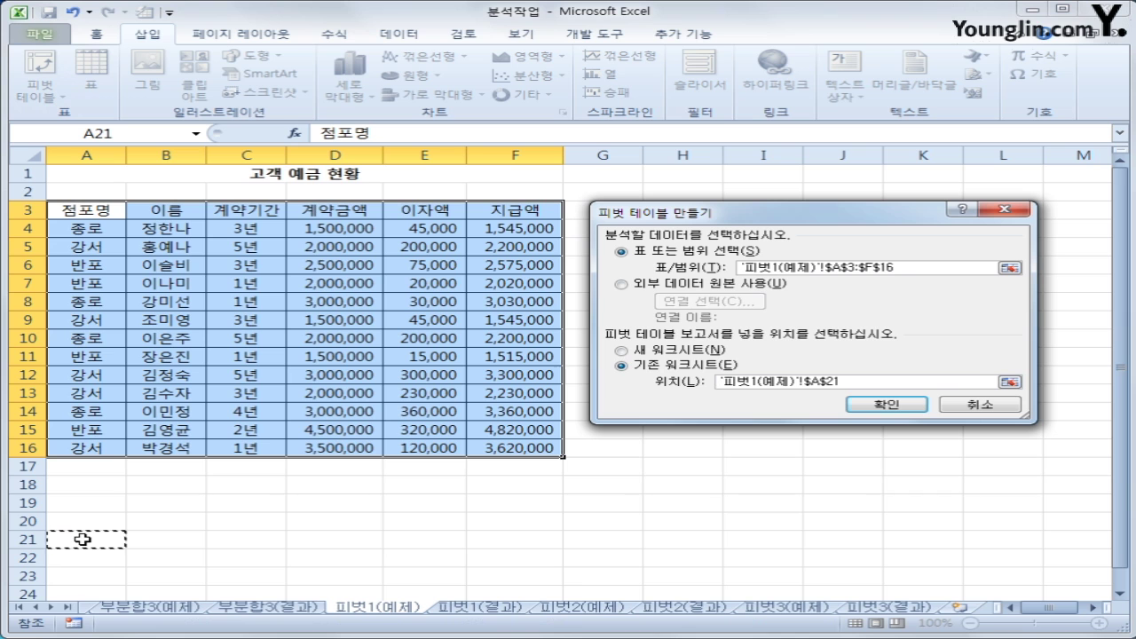
left_click(886, 405)
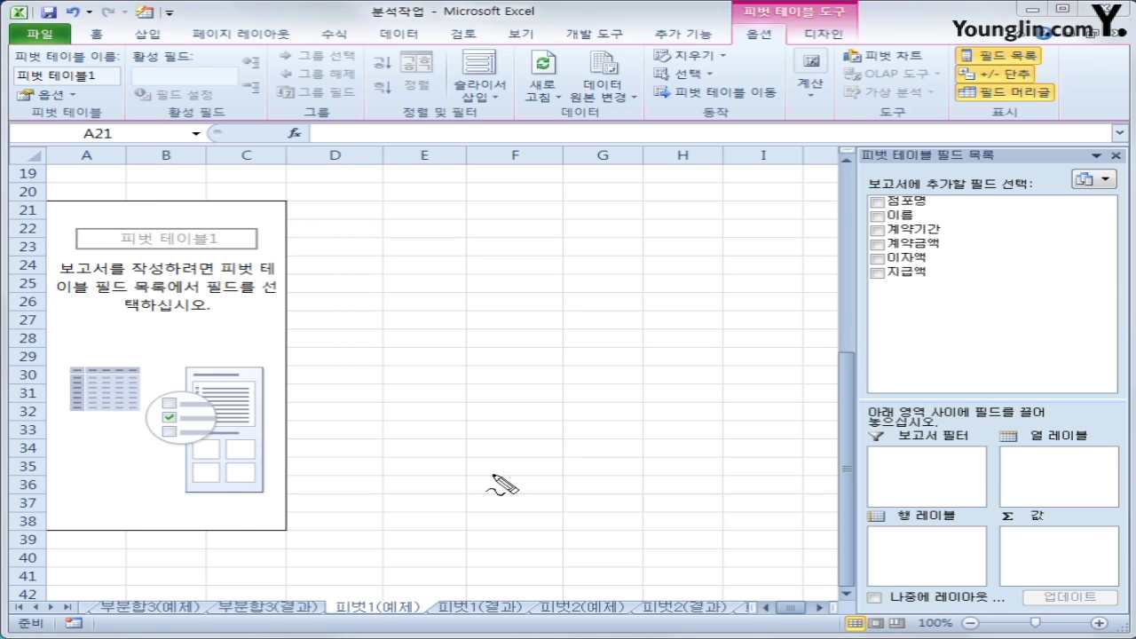
mouse_move(1100, 182)
left_mouse_down()
mouse_move(923, 149)
mouse_move(914, 333)
mouse_move(1116, 182)
mouse_move(1084, 170)
left_mouse_up()
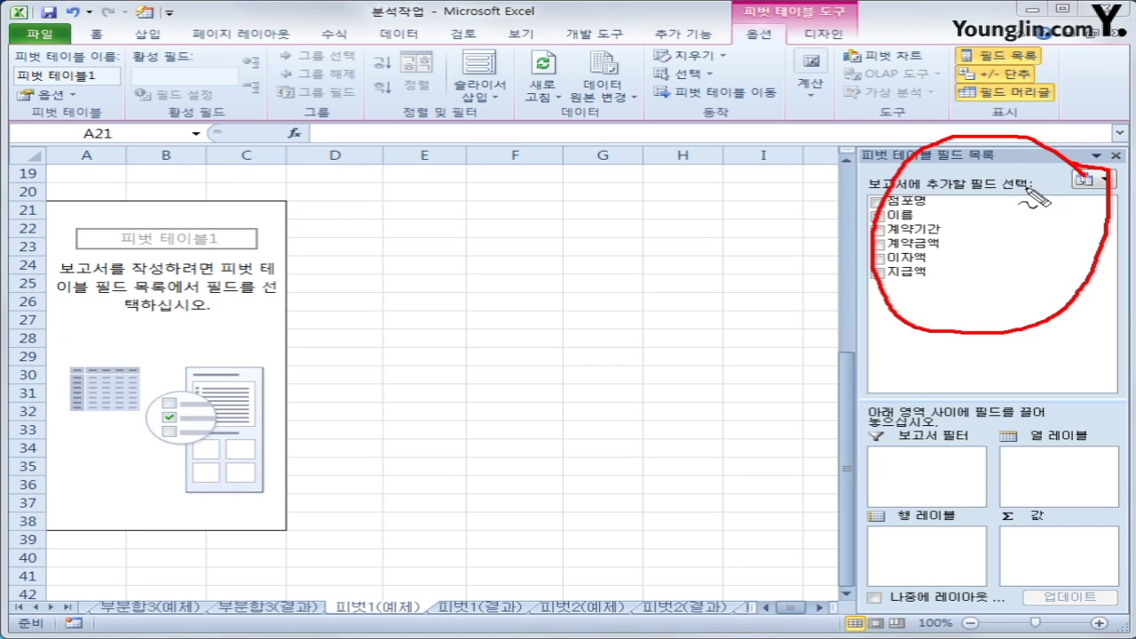
mouse_move(929, 289)
left_mouse_down()
mouse_move(836, 262)
mouse_move(979, 232)
mouse_move(933, 290)
left_mouse_up()
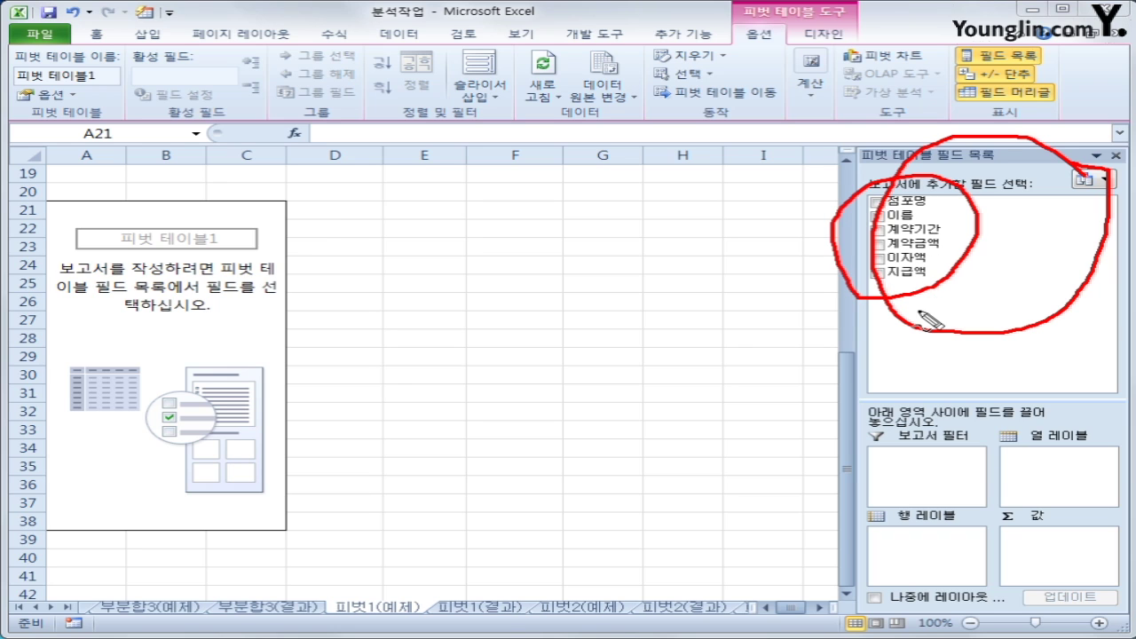
mouse_move(862, 412)
left_mouse_down()
mouse_move(866, 543)
mouse_move(942, 575)
mouse_move(1108, 575)
mouse_move(1111, 417)
mouse_move(845, 416)
left_mouse_up()
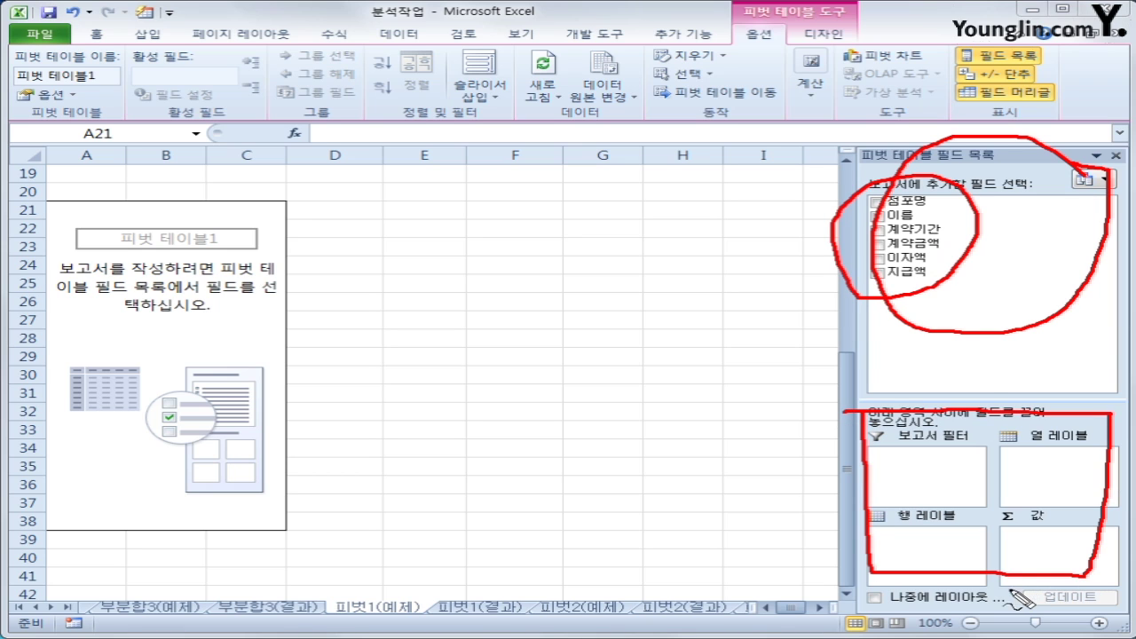
mouse_move(949, 257)
left_mouse_down()
mouse_move(973, 404)
mouse_move(954, 470)
mouse_move(984, 479)
left_mouse_up()
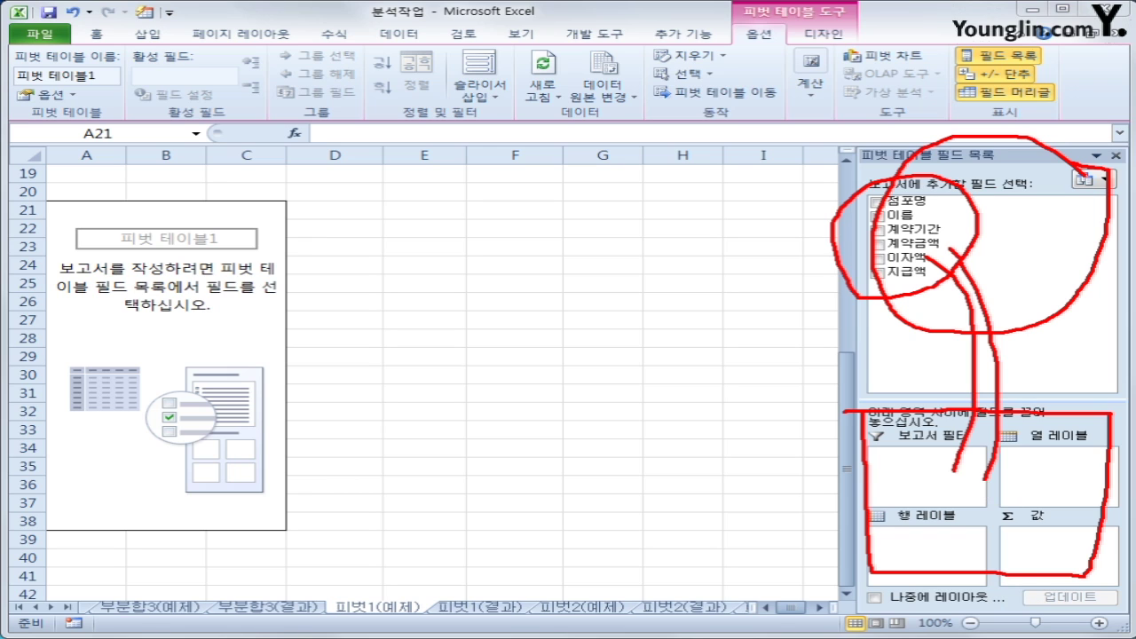
key("Escape")
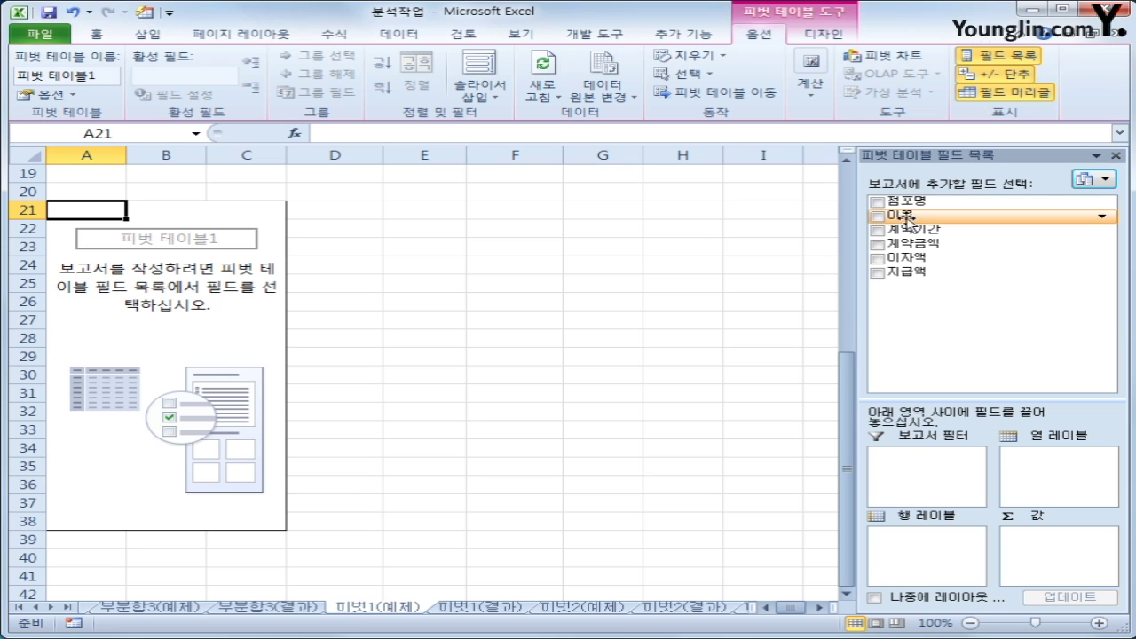
Step: Lay out the pivot table with 이름 as report filter, 점포명 as rows, 계약기간 as columns, and 계약금액 and 이자액 as values
left_click_drag(905, 218, 926, 488)
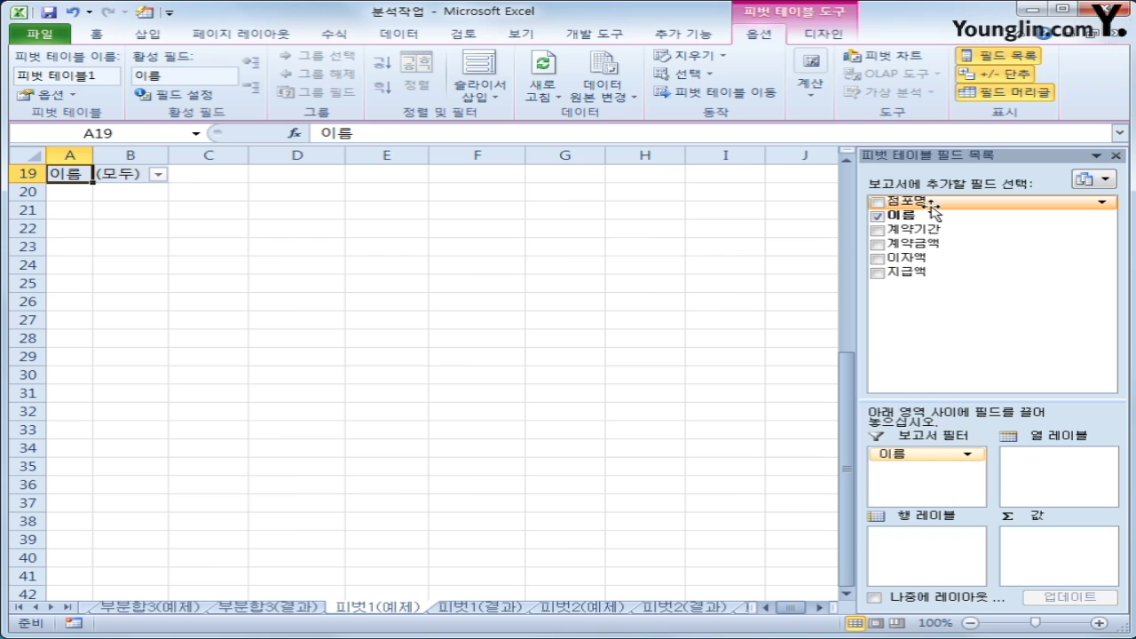
left_click_drag(931, 208, 909, 562)
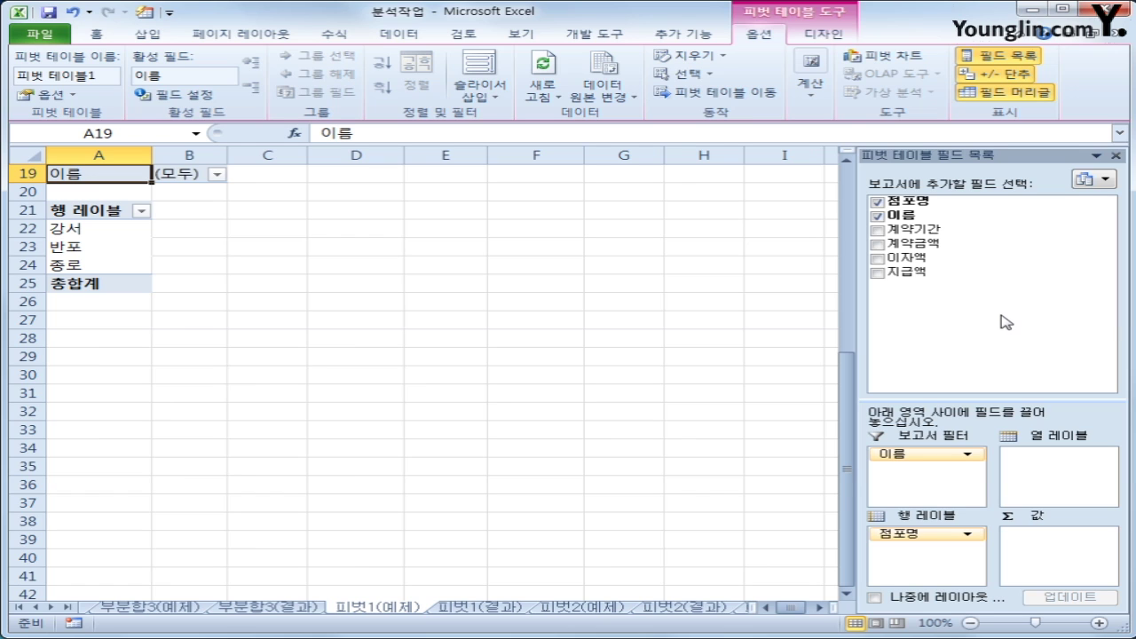
left_click_drag(922, 229, 1054, 483)
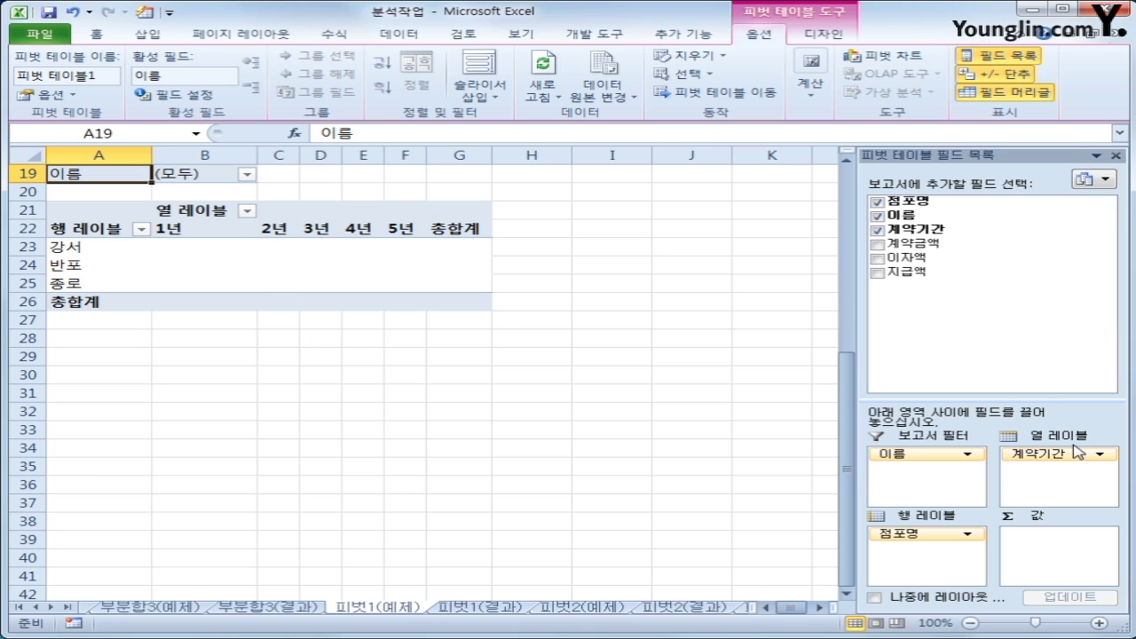
left_click_drag(951, 245, 1062, 550)
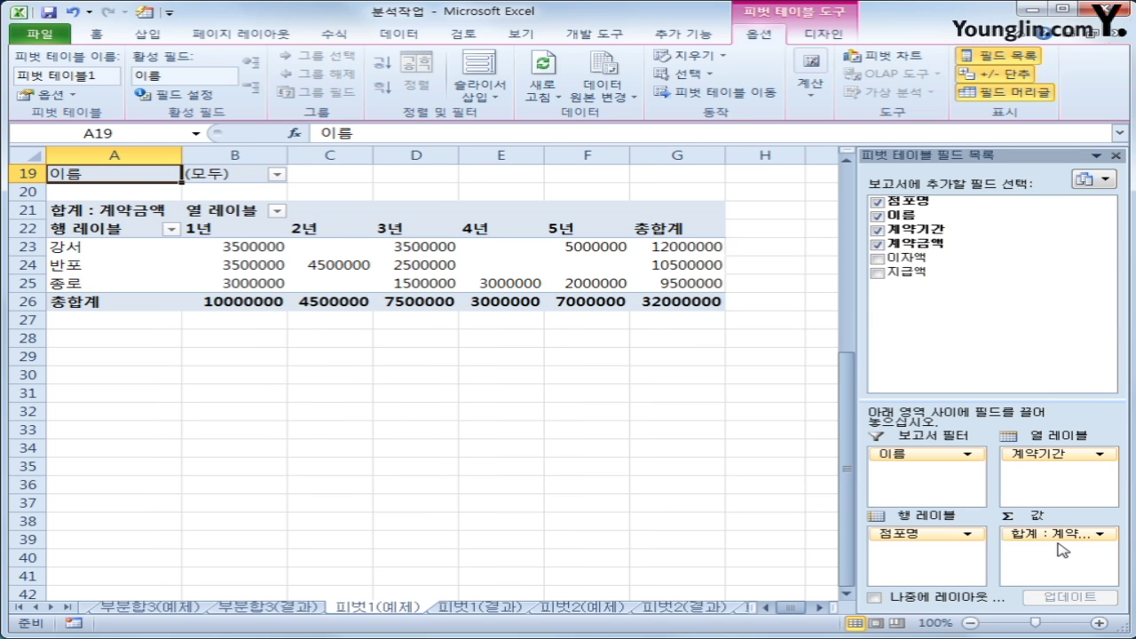
left_click_drag(914, 257, 1054, 565)
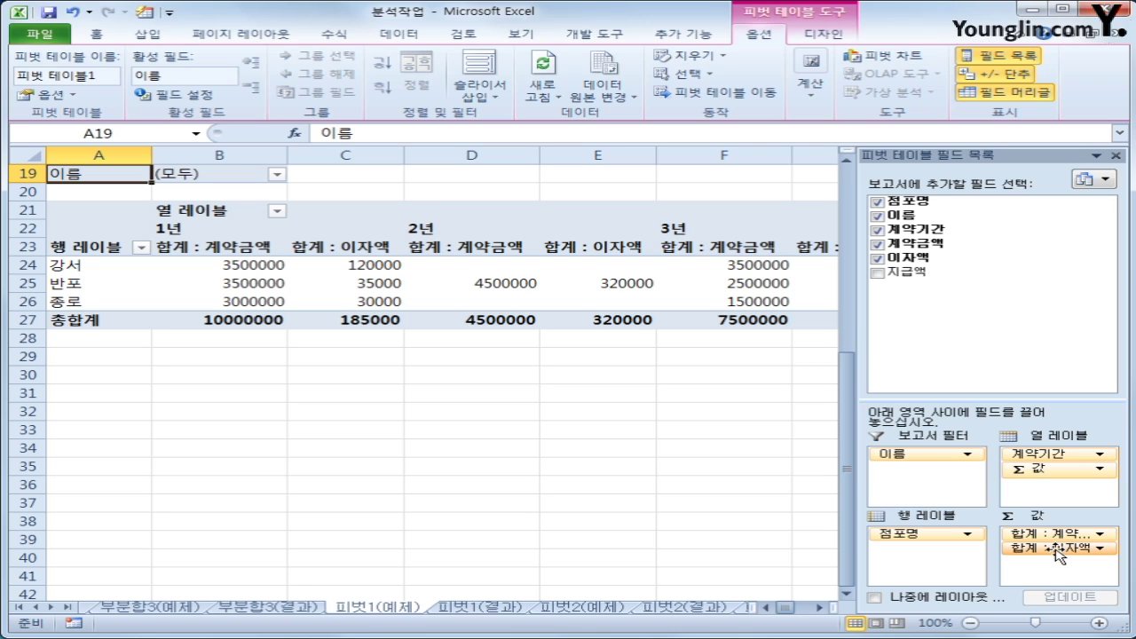
Step: Change the 이자액 value field's summary calculation to average (평균)
left_click(1056, 549)
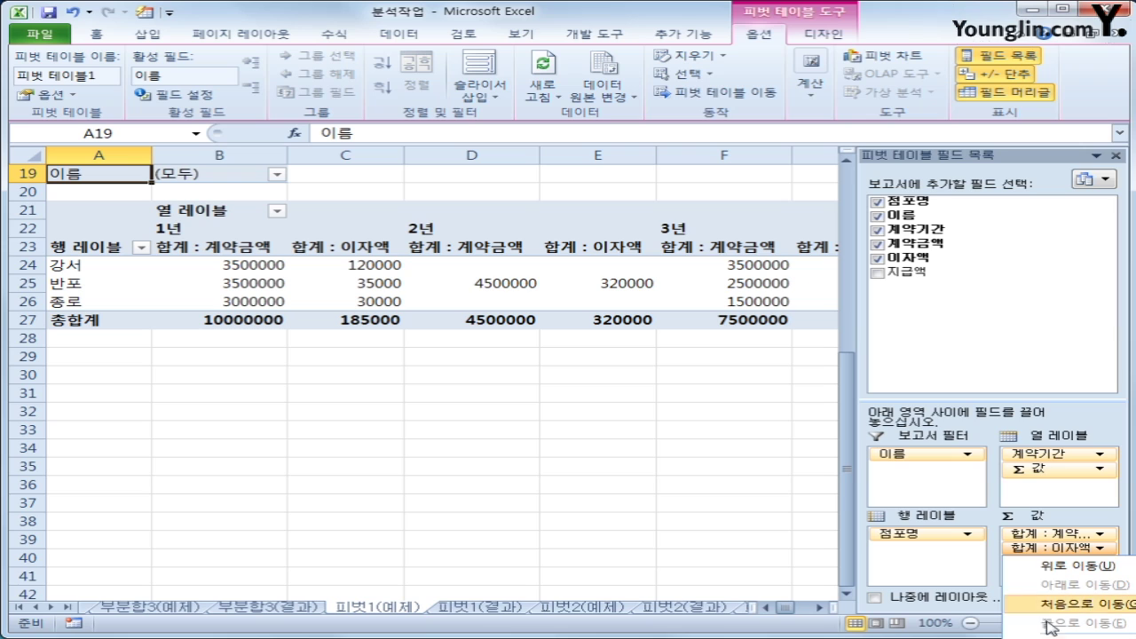
left_click(344, 247)
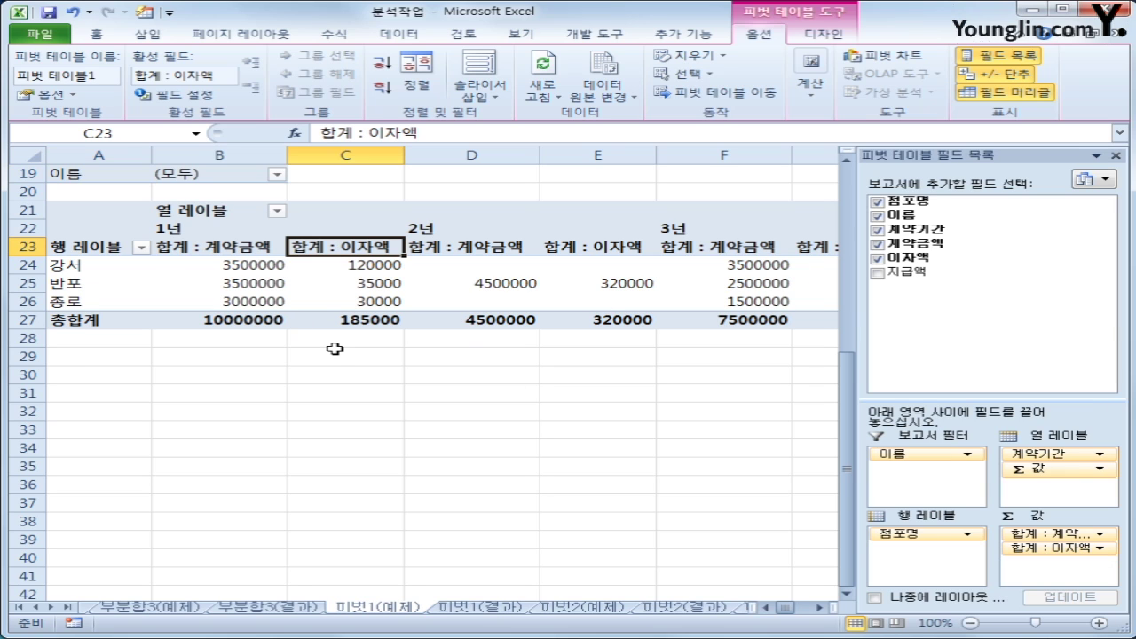
right_click(336, 249)
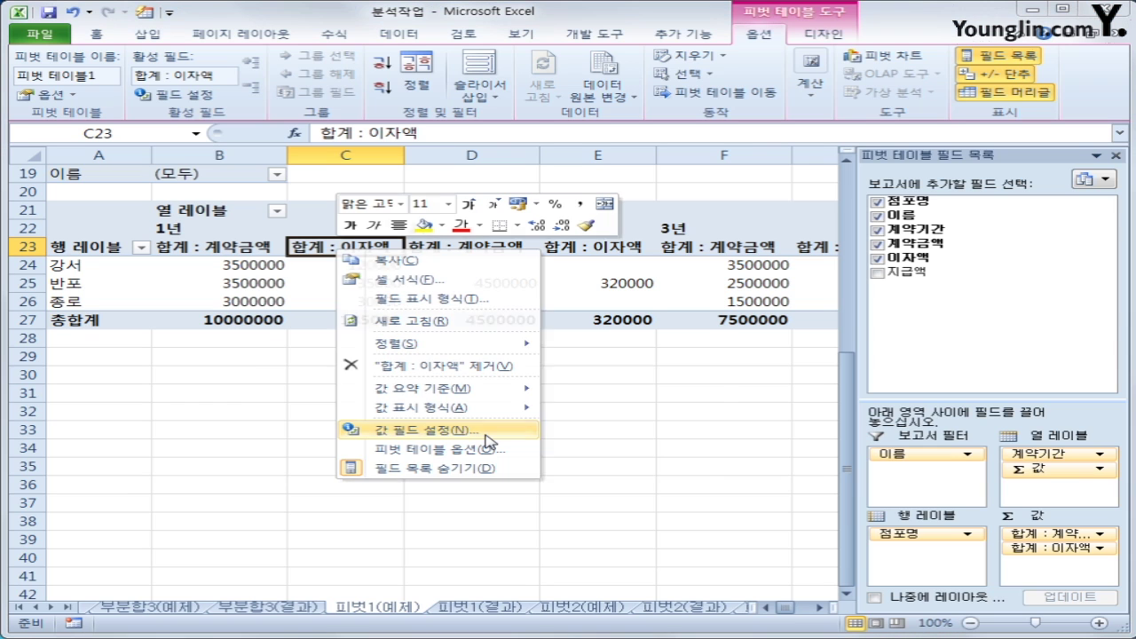
left_click(488, 441)
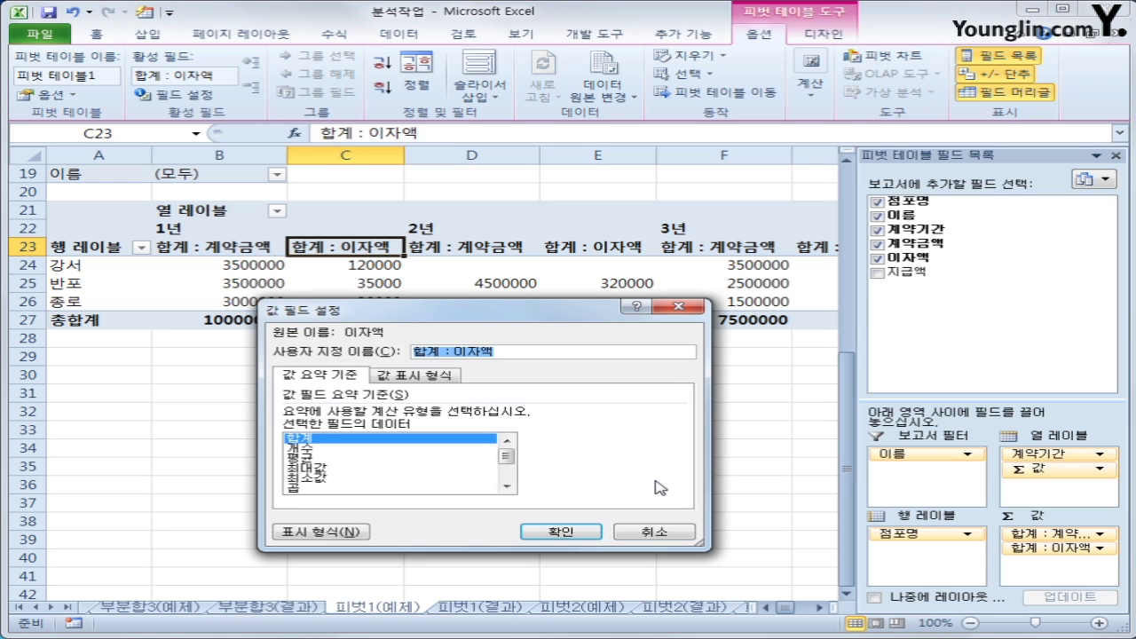
left_click(380, 458)
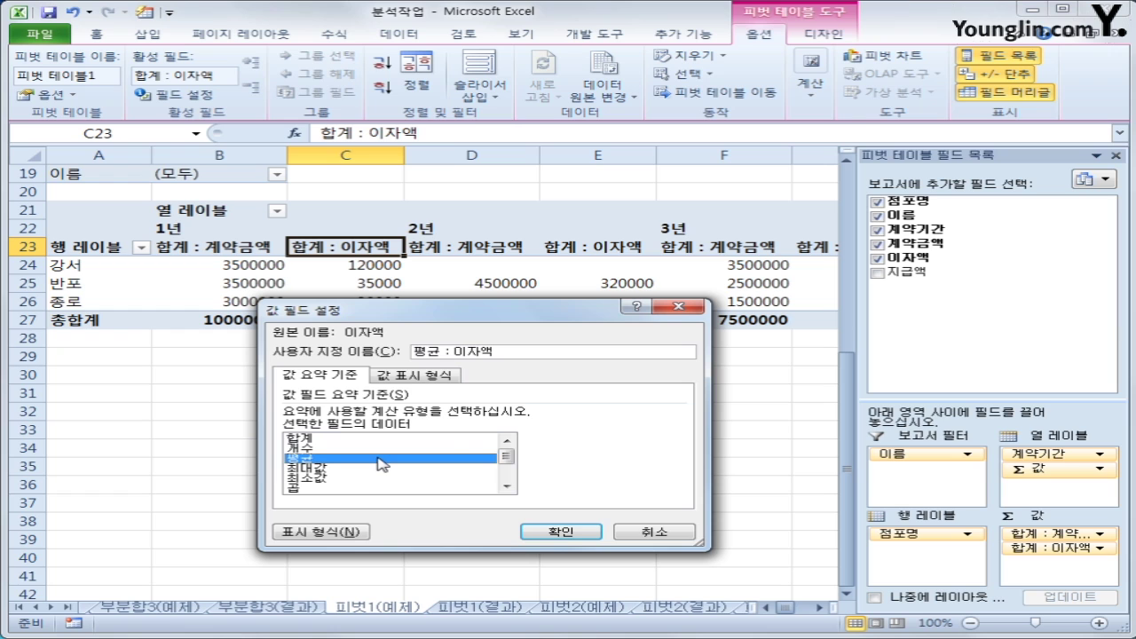
left_click(575, 532)
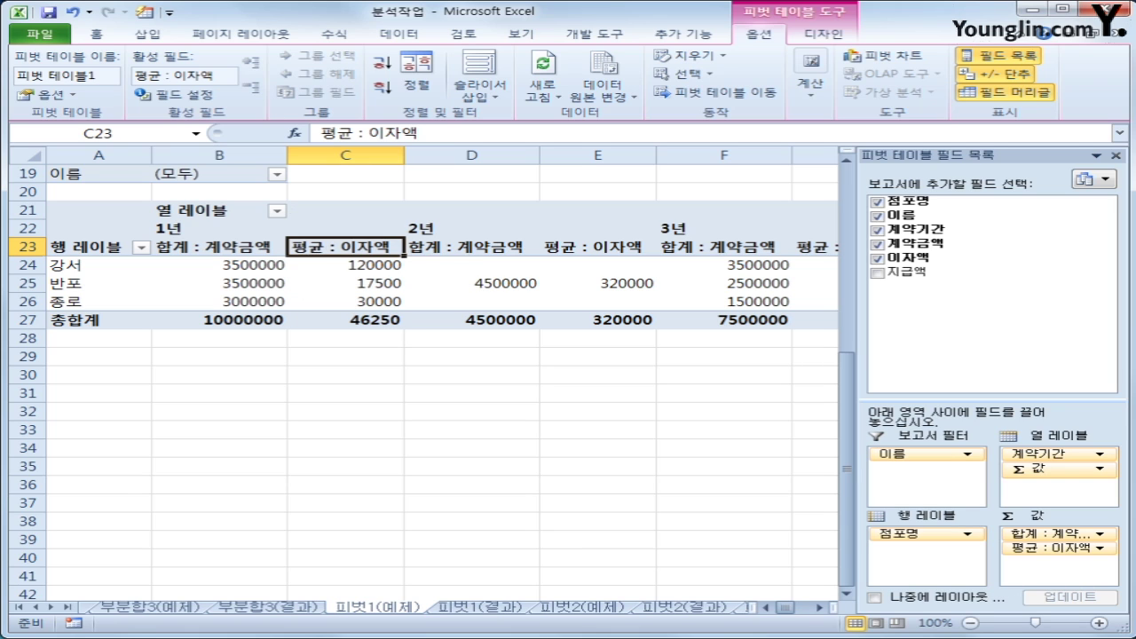
mouse_move(1096, 563)
left_mouse_down()
mouse_move(1056, 536)
mouse_move(1084, 567)
left_mouse_up()
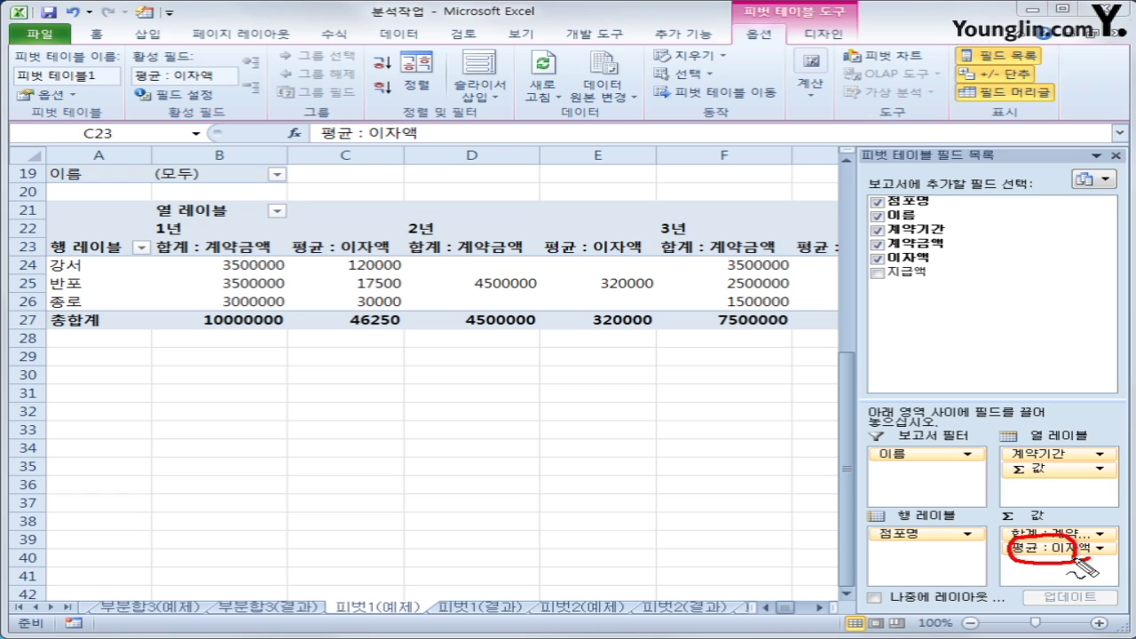
Step: Move the Σ 값 field from the column labels to the row labels, below 점포명
mouse_move(304, 229)
left_mouse_down()
mouse_move(424, 348)
mouse_move(410, 252)
mouse_move(323, 241)
left_mouse_up()
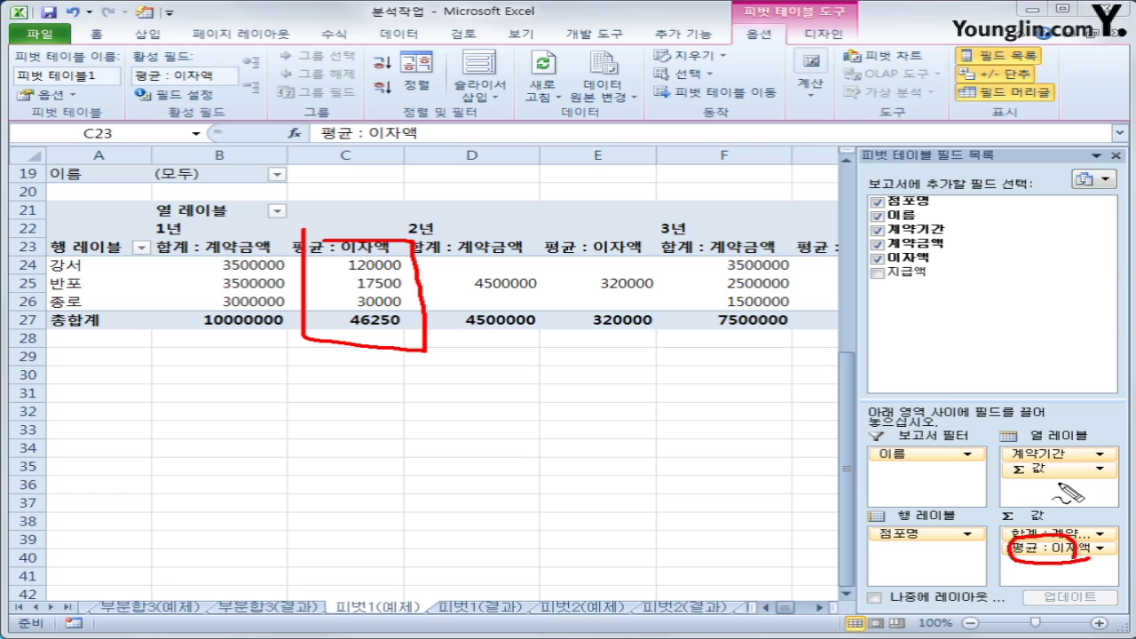
mouse_move(1059, 483)
left_mouse_down()
mouse_move(1027, 484)
mouse_move(1067, 463)
mouse_move(945, 561)
mouse_move(950, 545)
mouse_move(967, 552)
left_mouse_up()
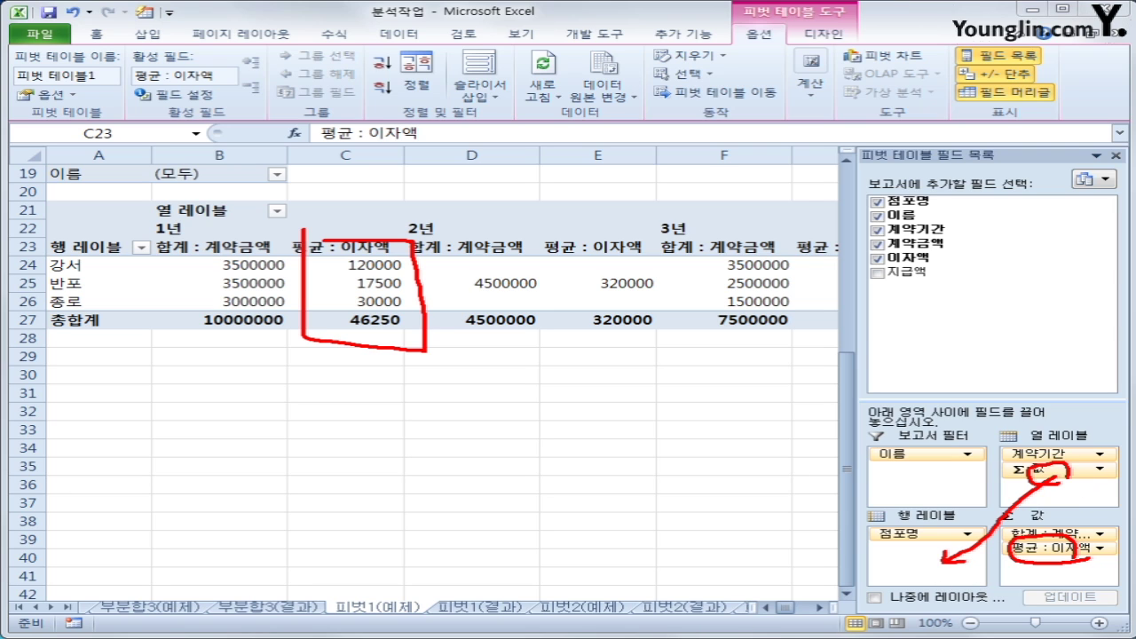
key("Escape")
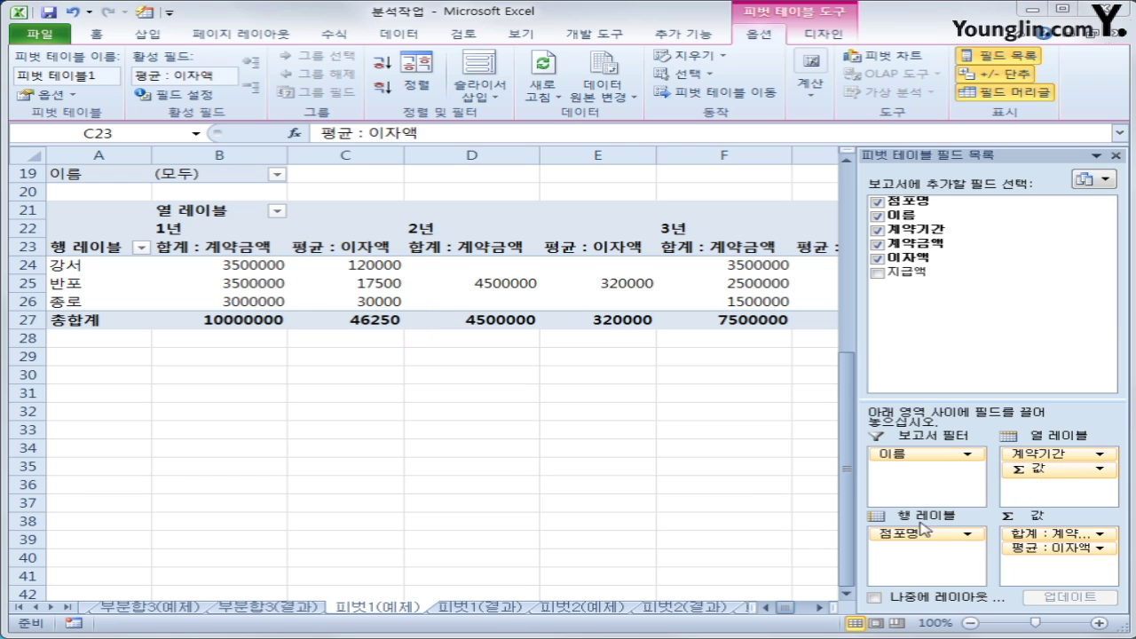
left_click_drag(1065, 468, 942, 571)
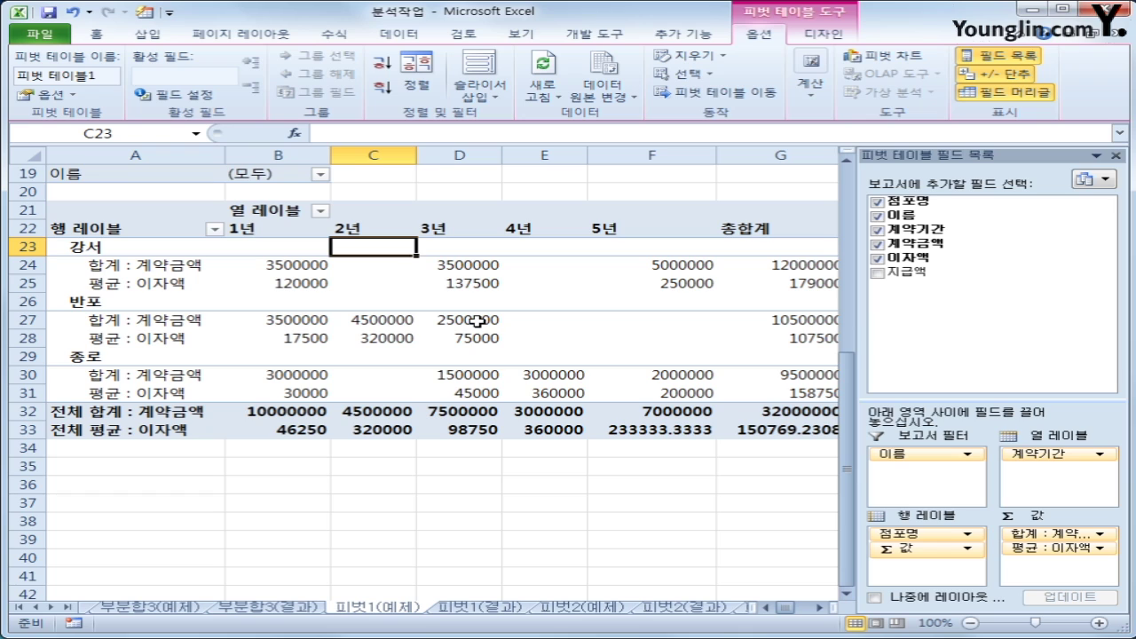
mouse_move(477, 320)
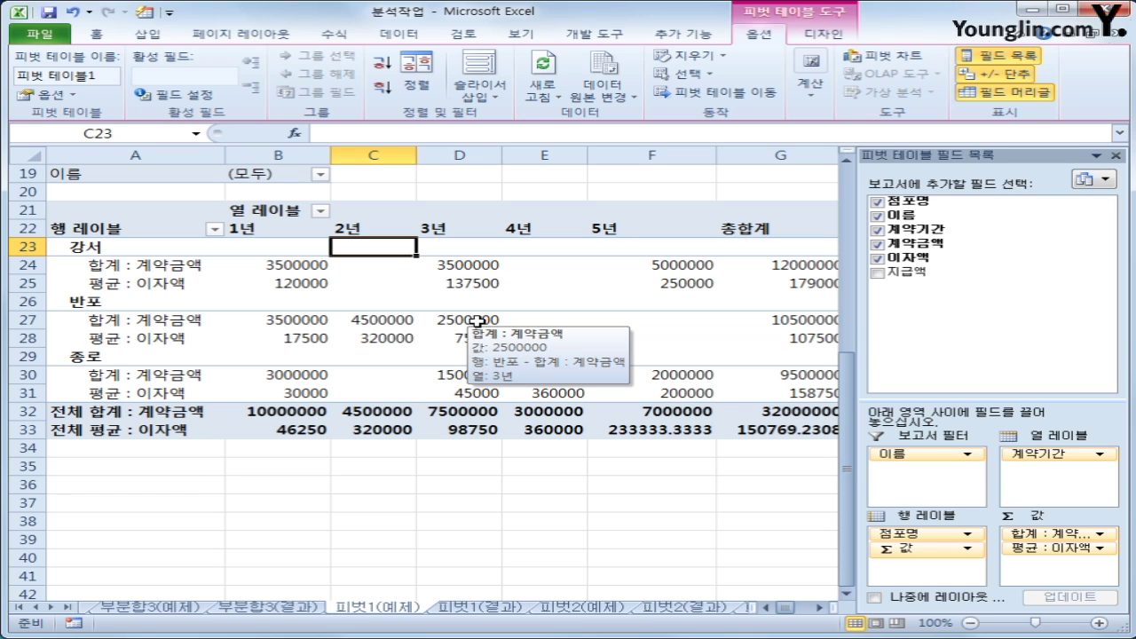
Step: Change the pivot table's report layout to outline form (개요 형식으로 표시)
left_click(802, 37)
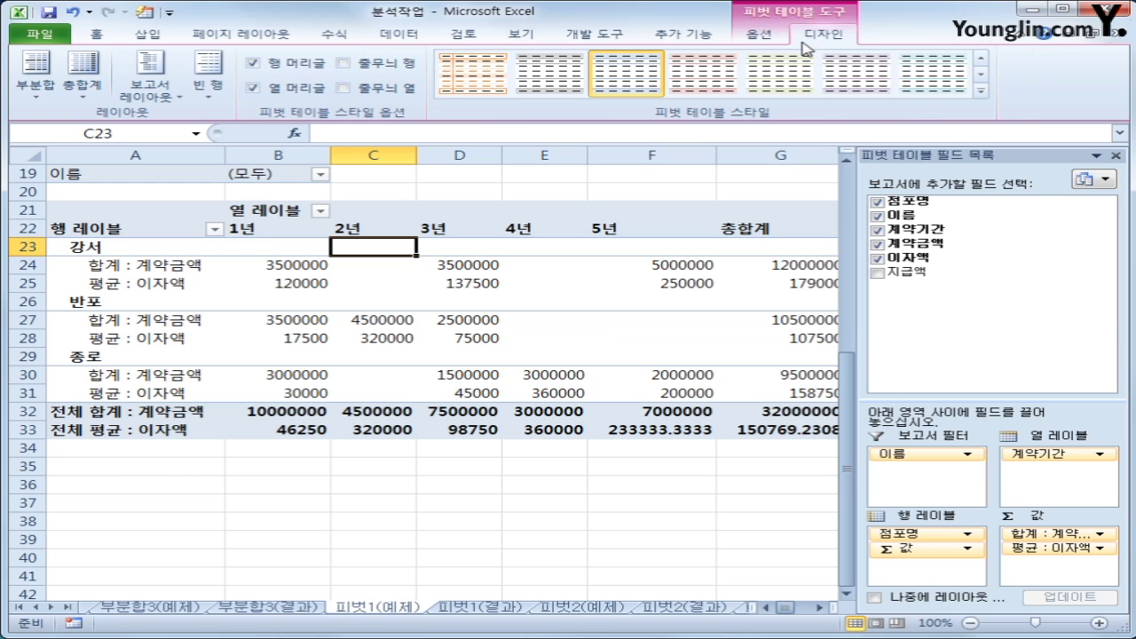
left_click(149, 96)
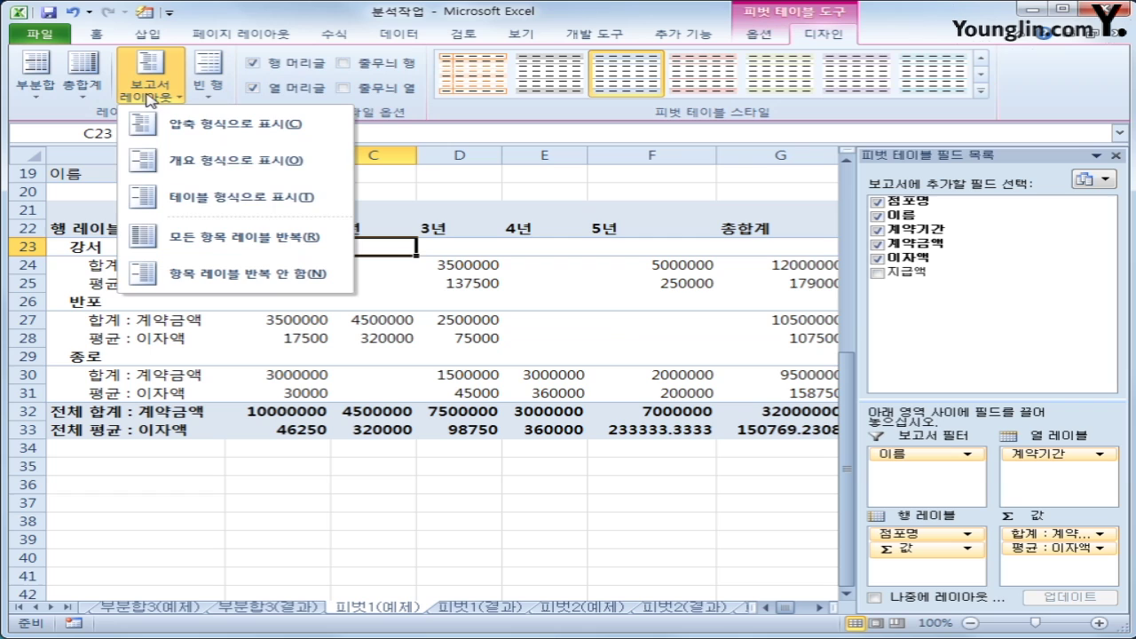
left_click(167, 159)
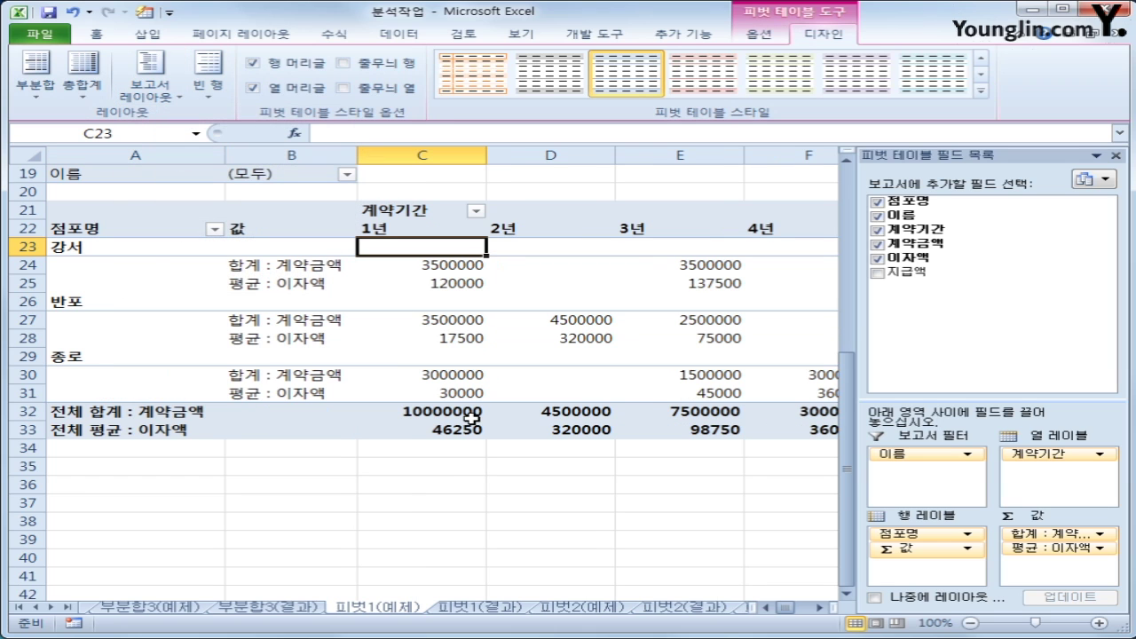
mouse_move(471, 417)
left_click(307, 234)
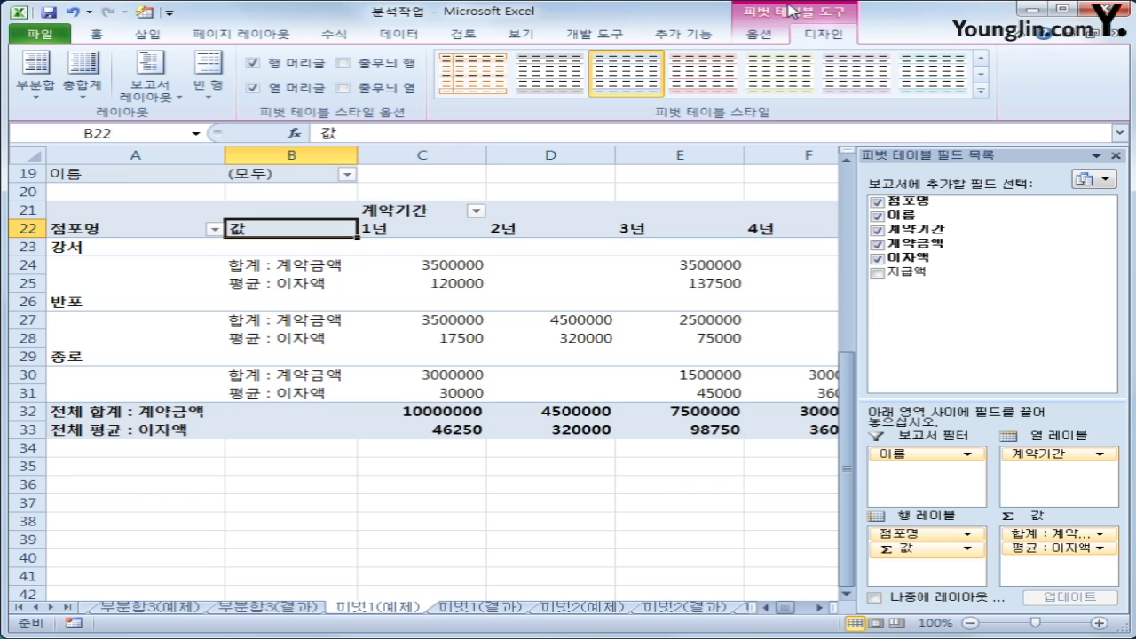
left_click(759, 39)
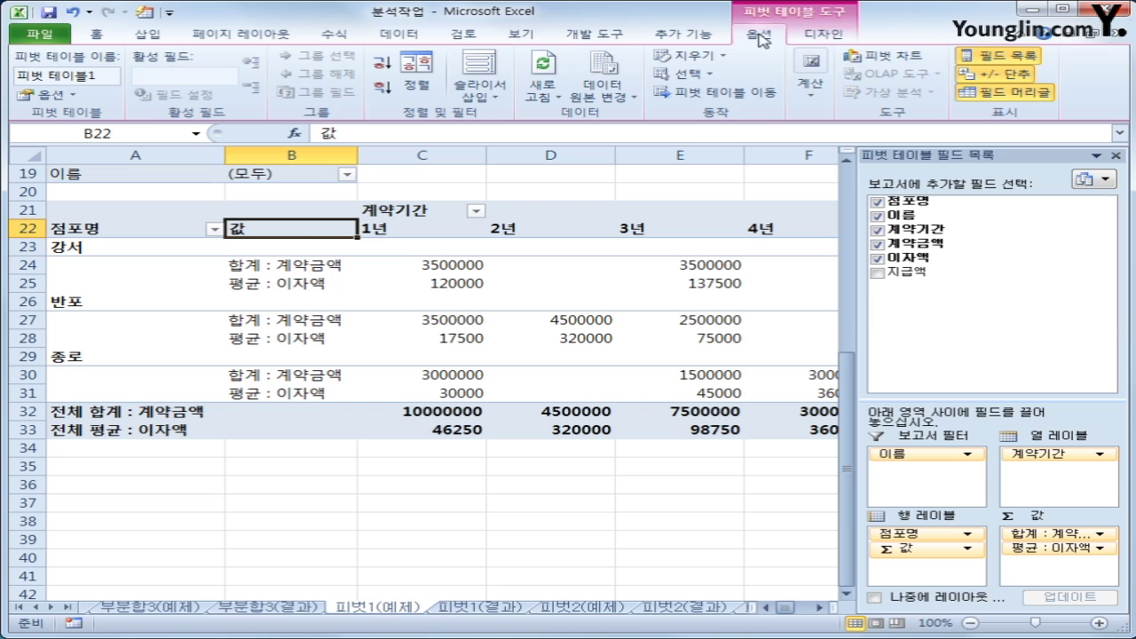
left_click(55, 100)
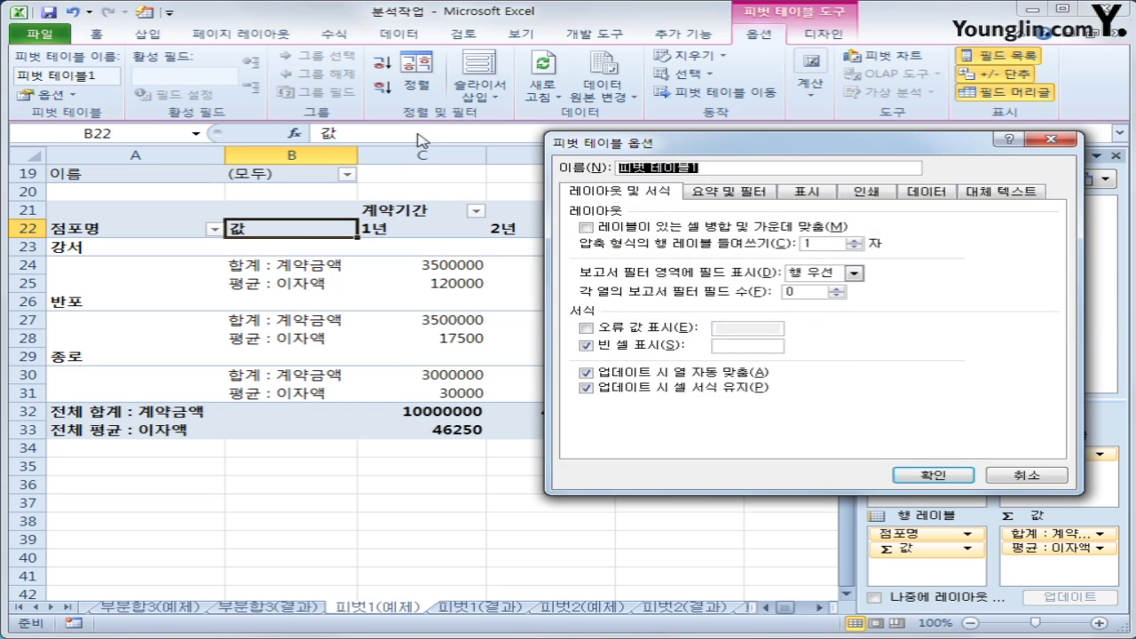
left_click(1061, 140)
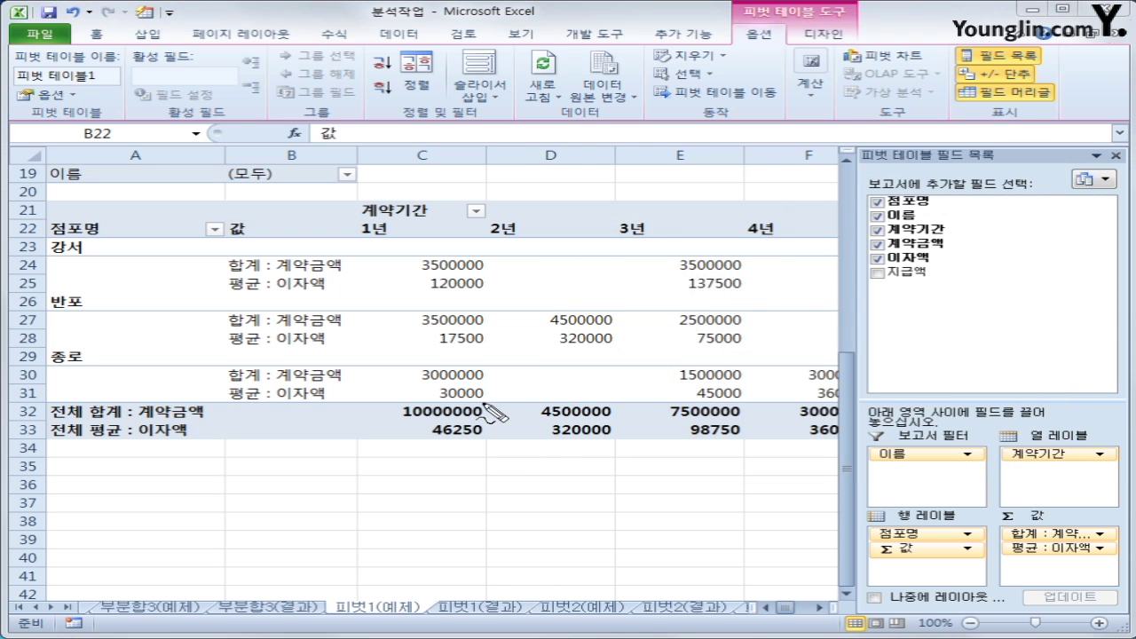
mouse_move(785, 60)
left_mouse_down()
mouse_move(736, 80)
mouse_move(781, 57)
left_mouse_up()
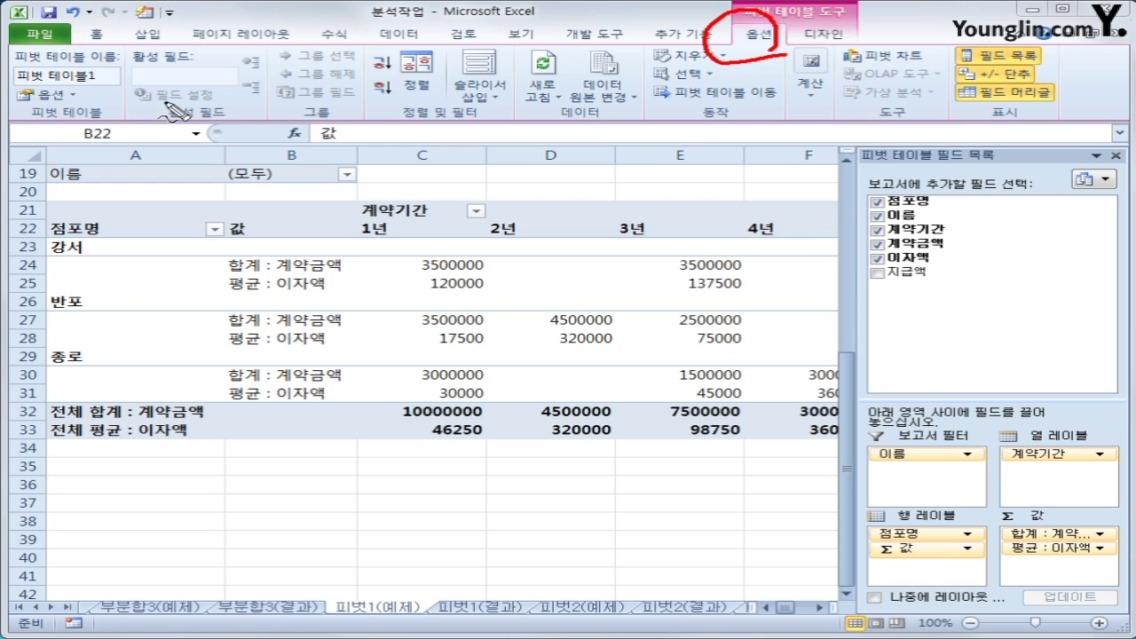
mouse_move(80, 103)
left_mouse_down()
mouse_move(53, 112)
mouse_move(71, 115)
left_mouse_up()
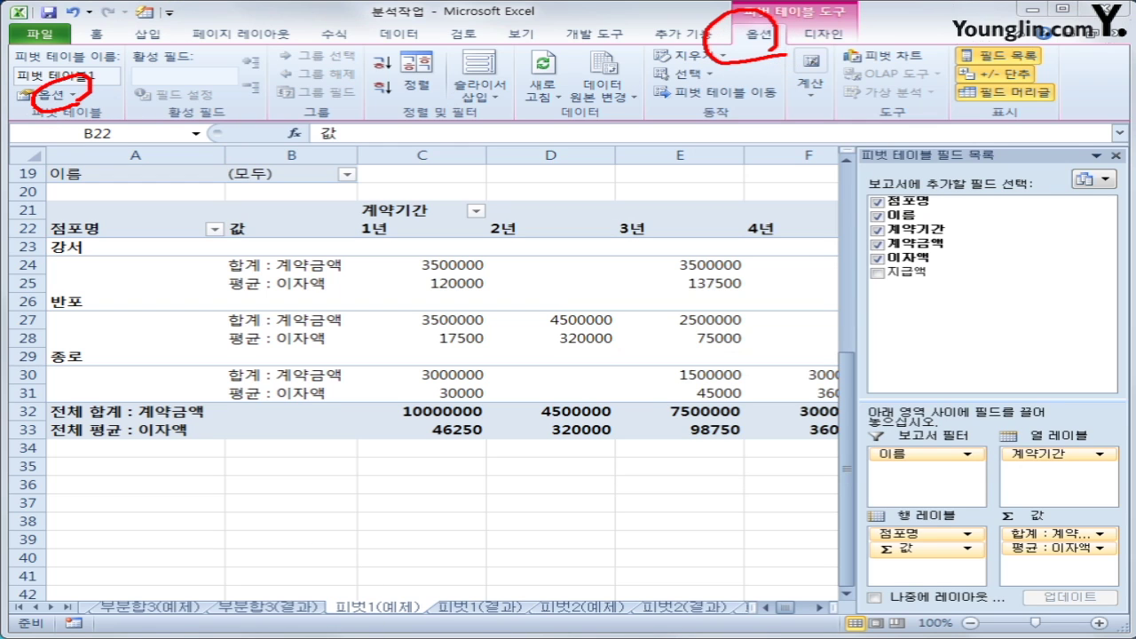
key("Escape")
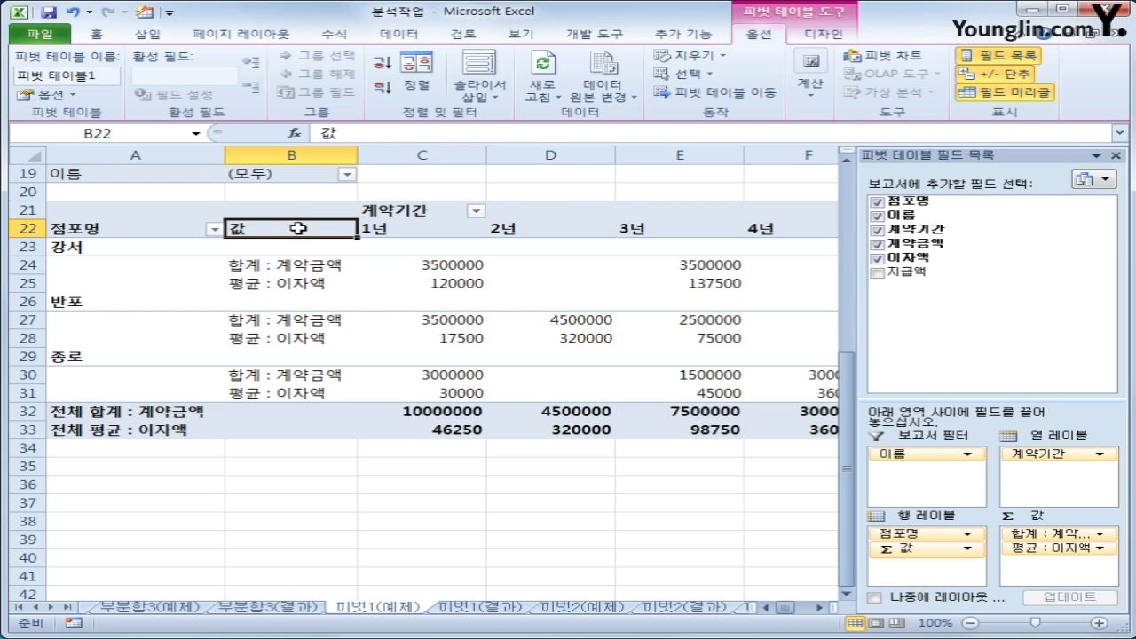
Step: Turn off the row and column grand totals (행 총합계 표시, 열 총합계 표시) in the pivot table options and deselect the pivot table
right_click(302, 233)
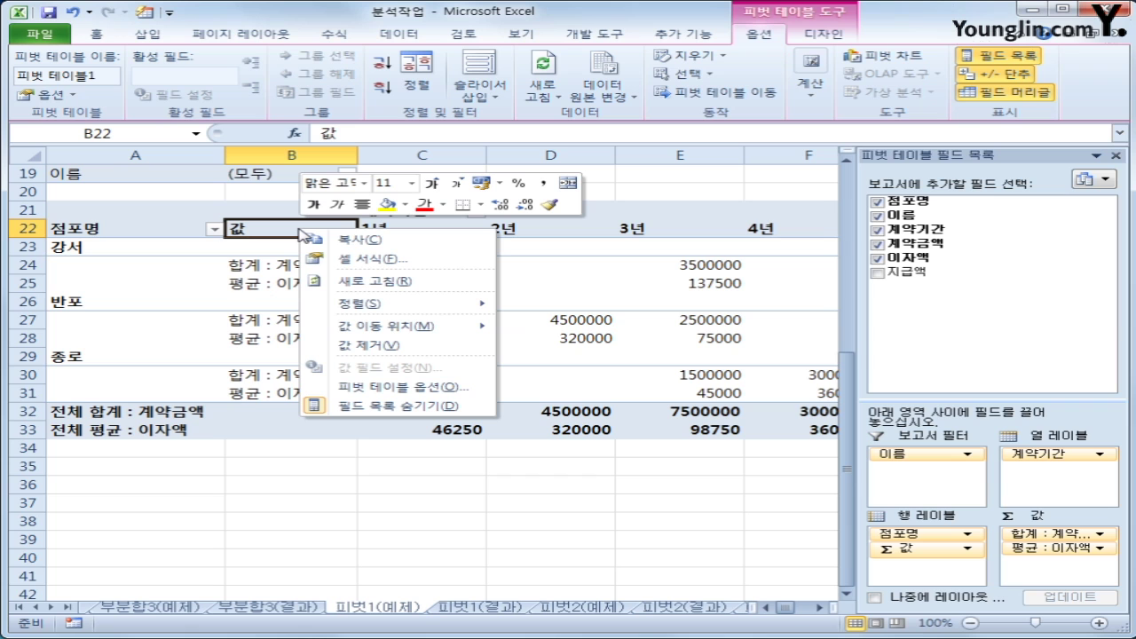
left_click(386, 388)
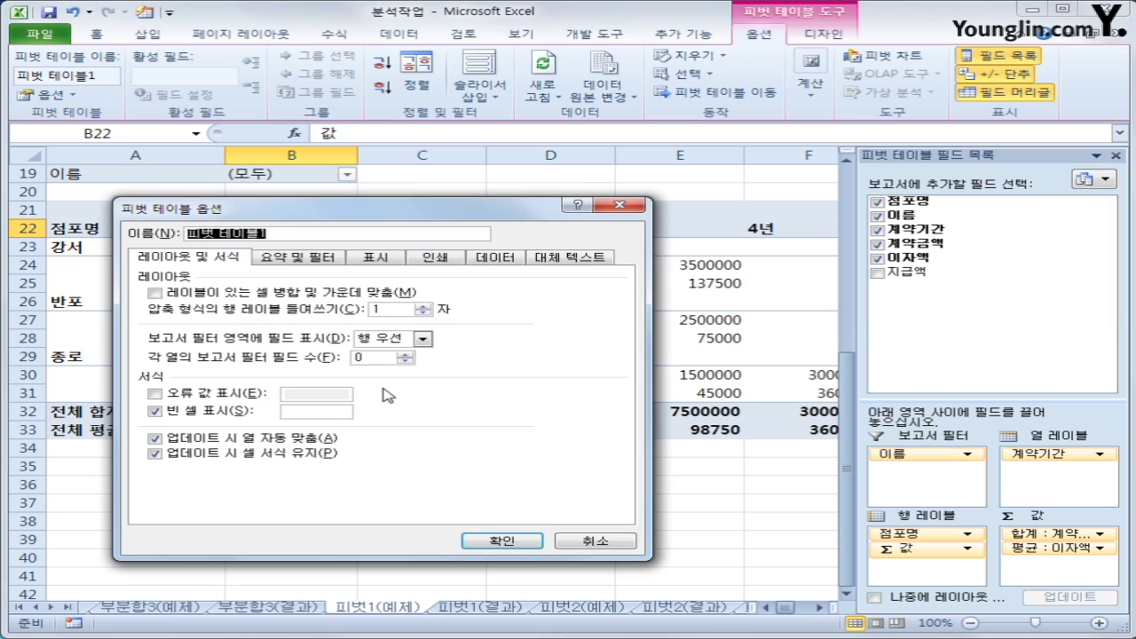
left_click(299, 260)
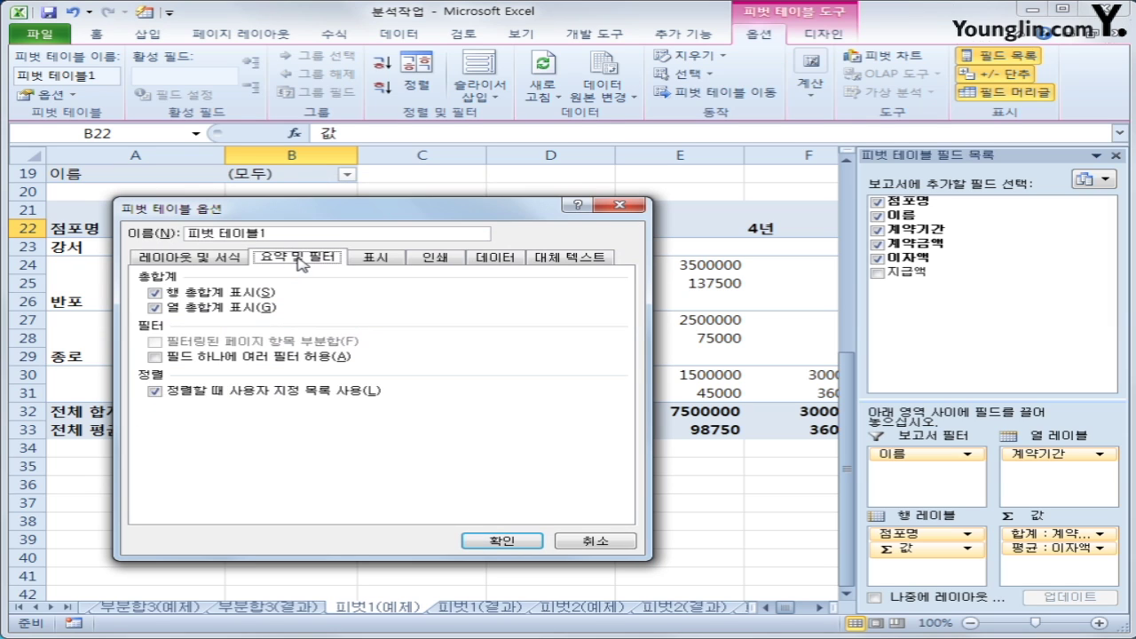
left_click(210, 294)
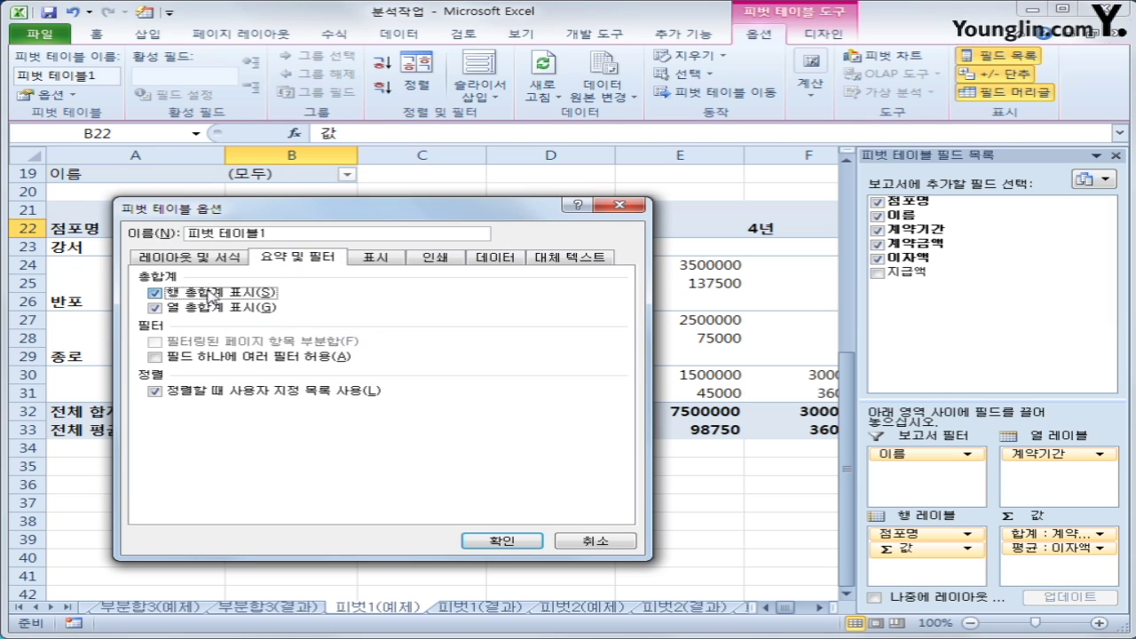
left_click(204, 310)
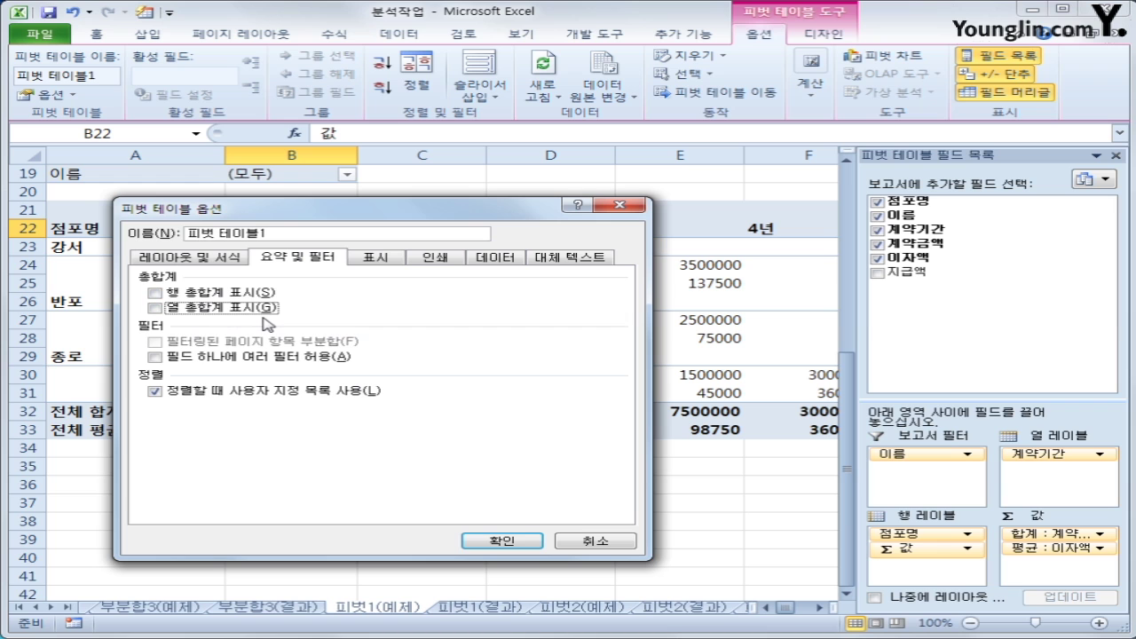
left_click(513, 539)
left_click(754, 525)
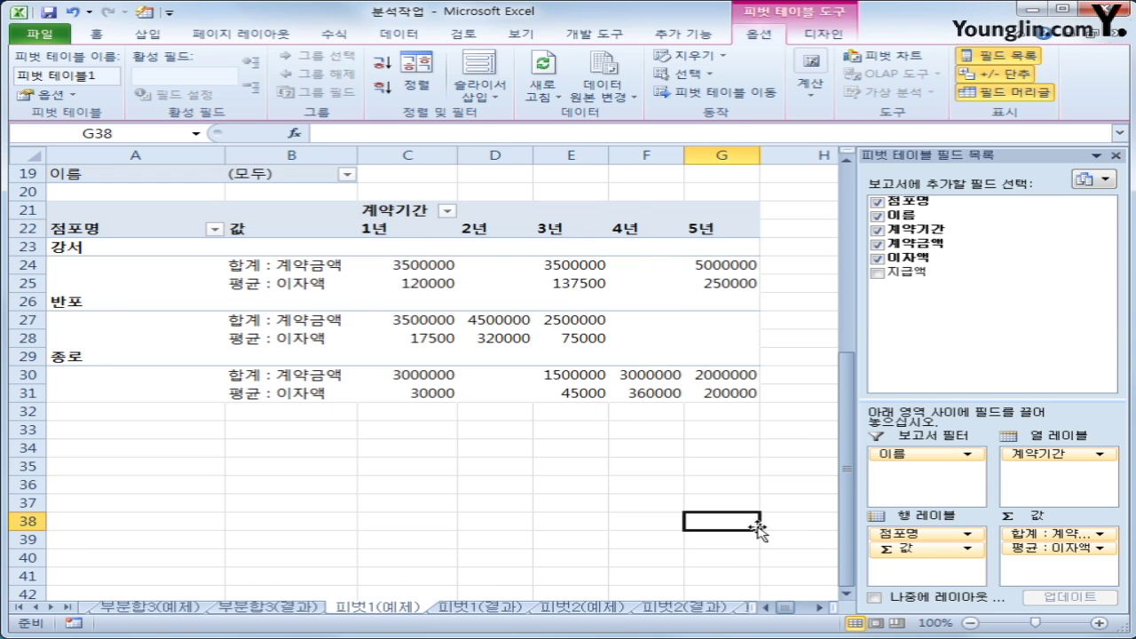
left_click(853, 507)
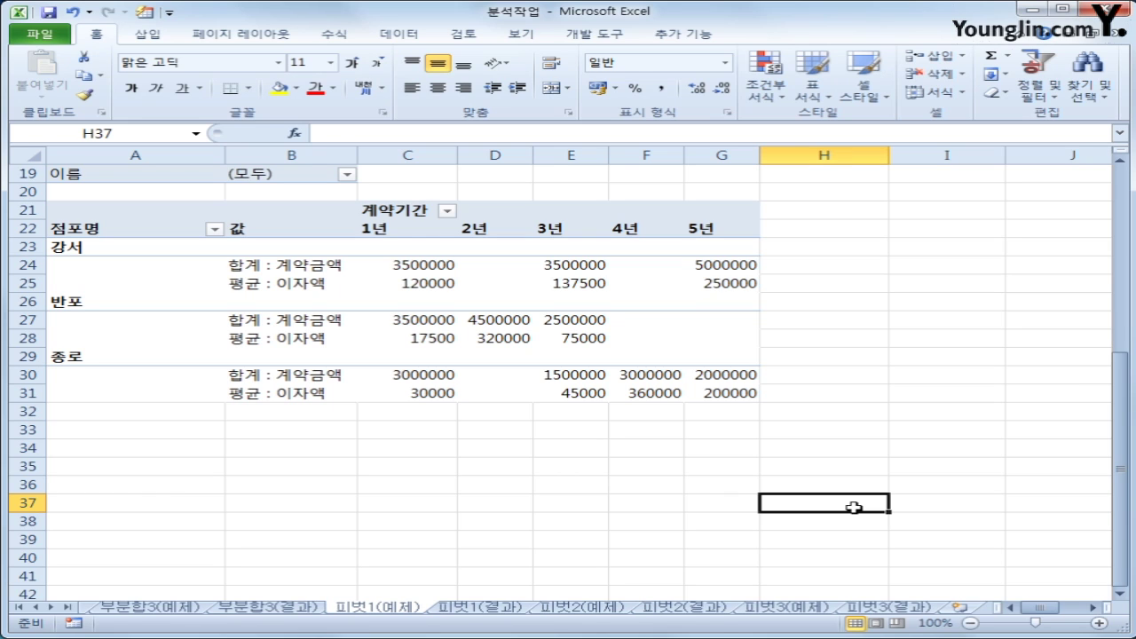
Step: Switch to the 피벗2(예제) sheet containing the 임금명세표 table
left_click(596, 355)
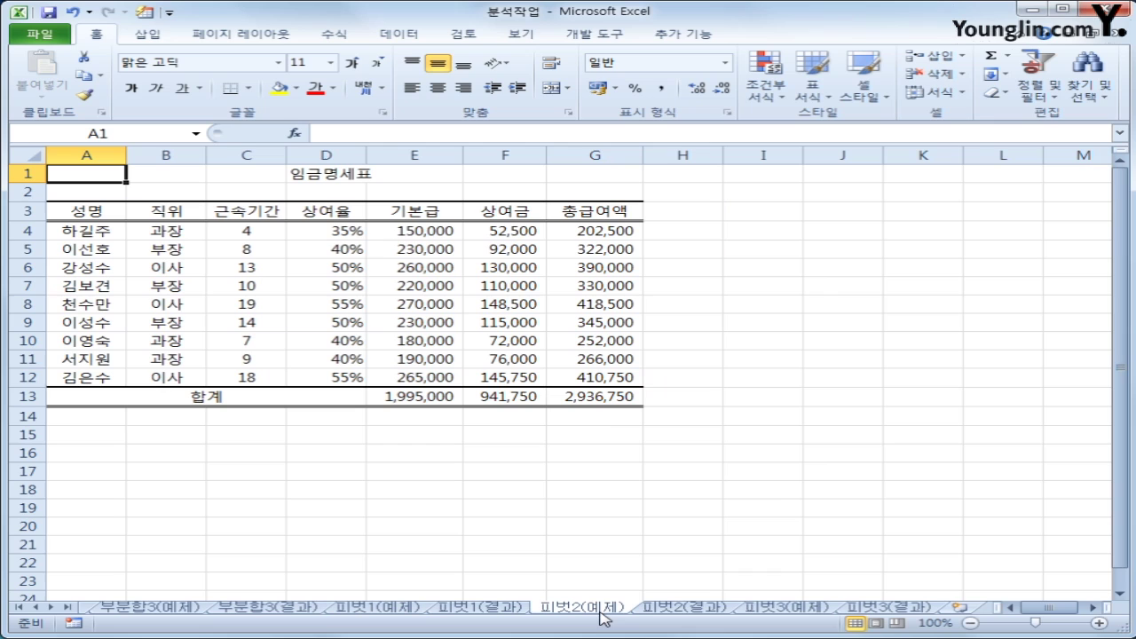
left_click(605, 609)
left_click(157, 211)
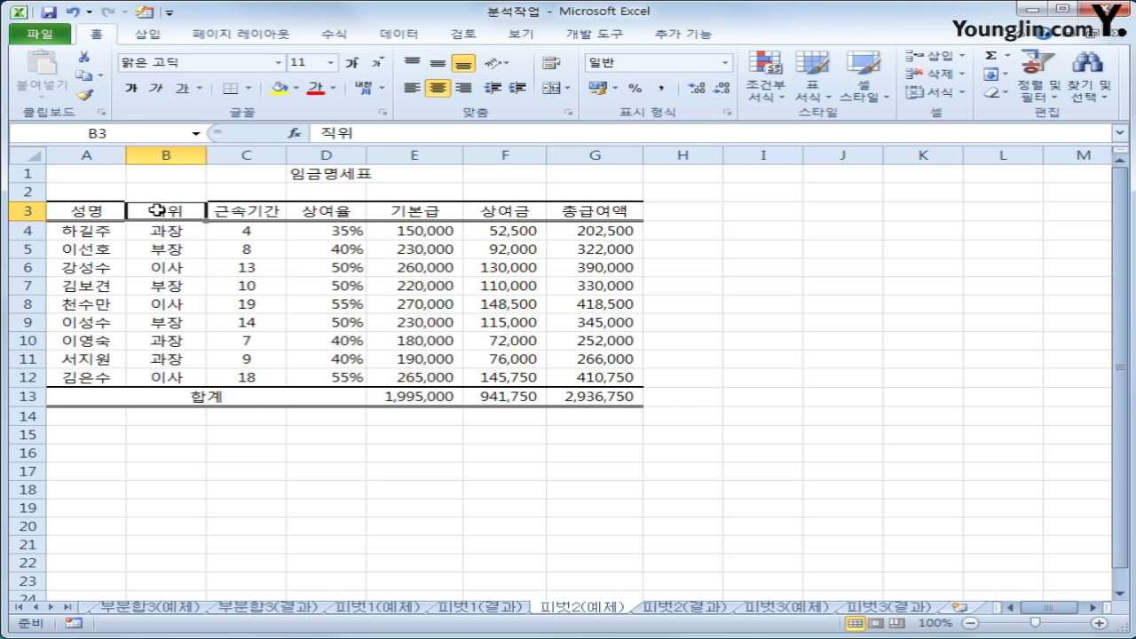
scroll(157, 211, "down", 1)
scroll(157, 210, "up", 1)
Step: Create a pivot table from the range A3:G13, placed in the existing worksheet at cell A19
left_click(104, 210)
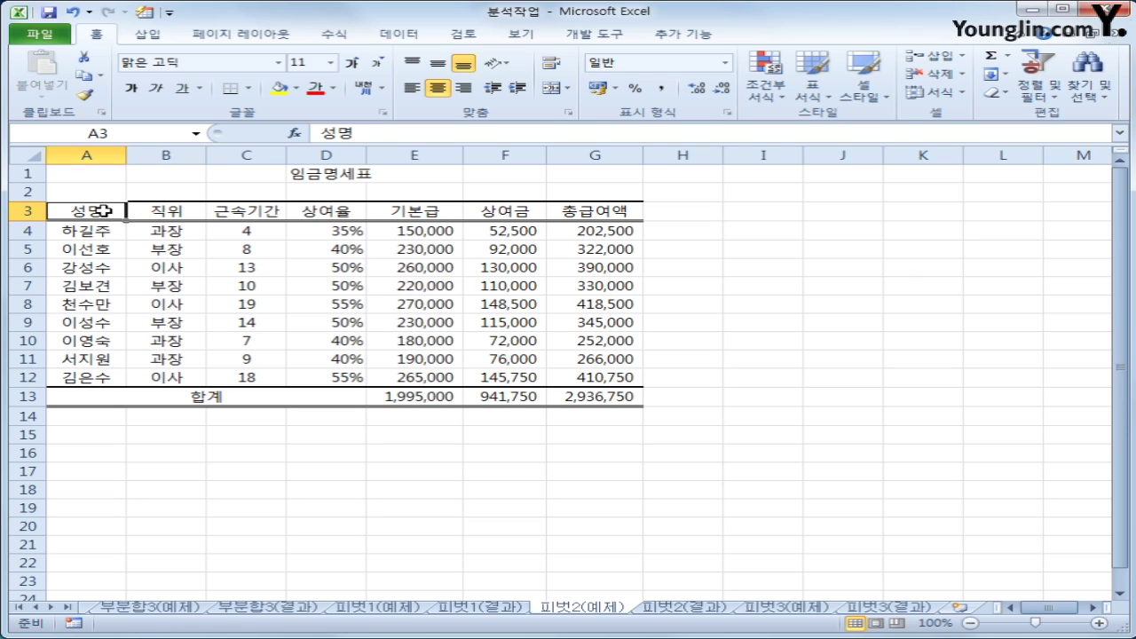
left_click(148, 34)
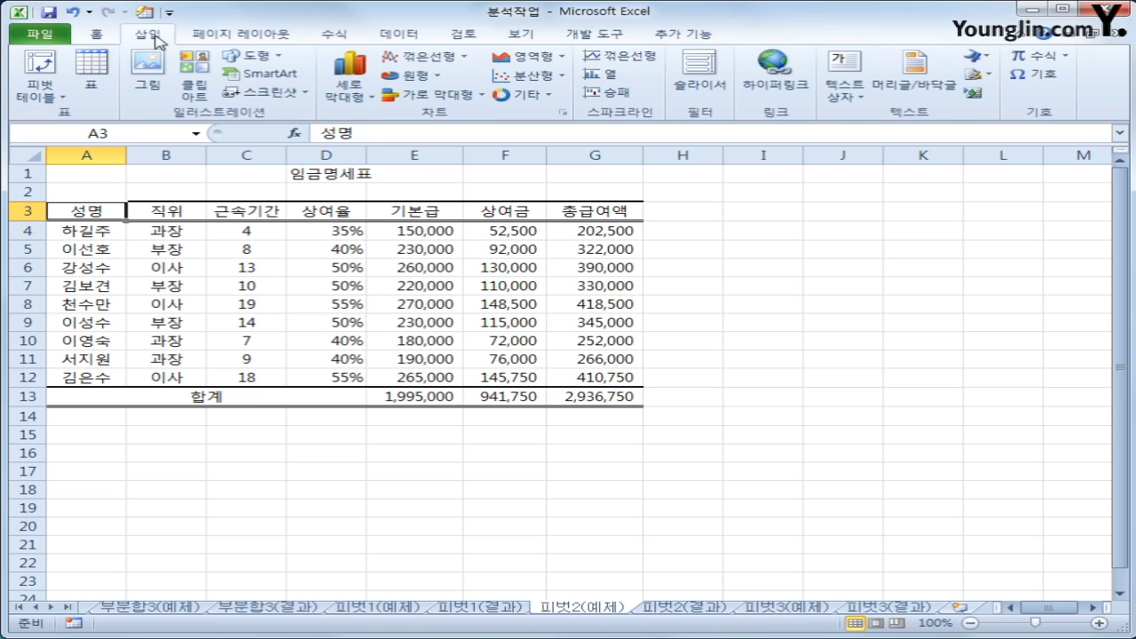
left_click(42, 66)
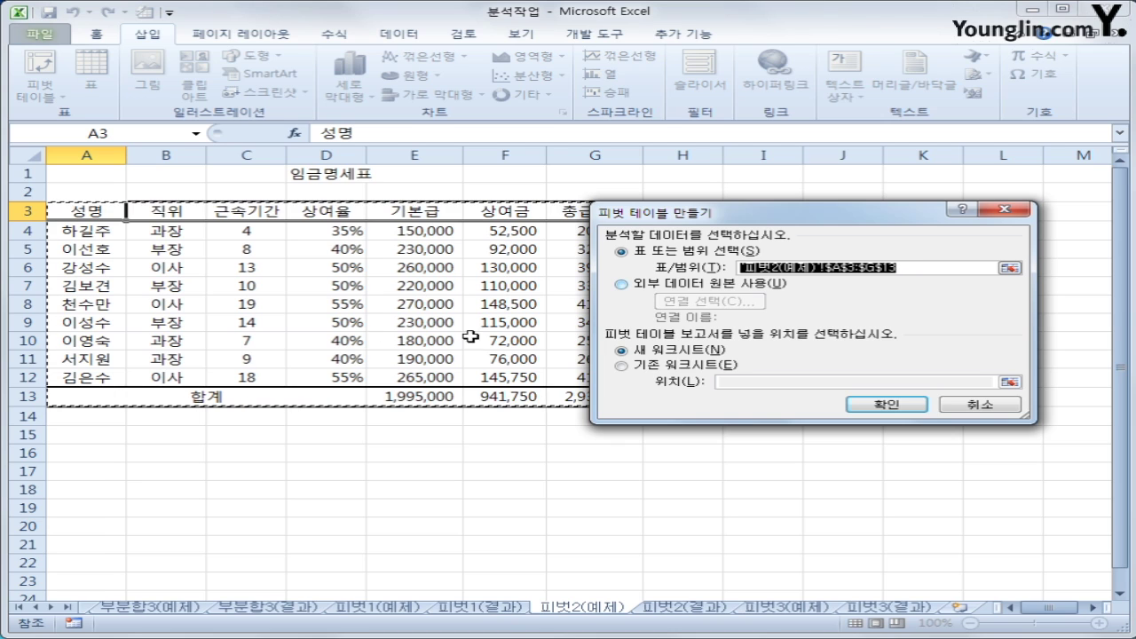
left_click(677, 366)
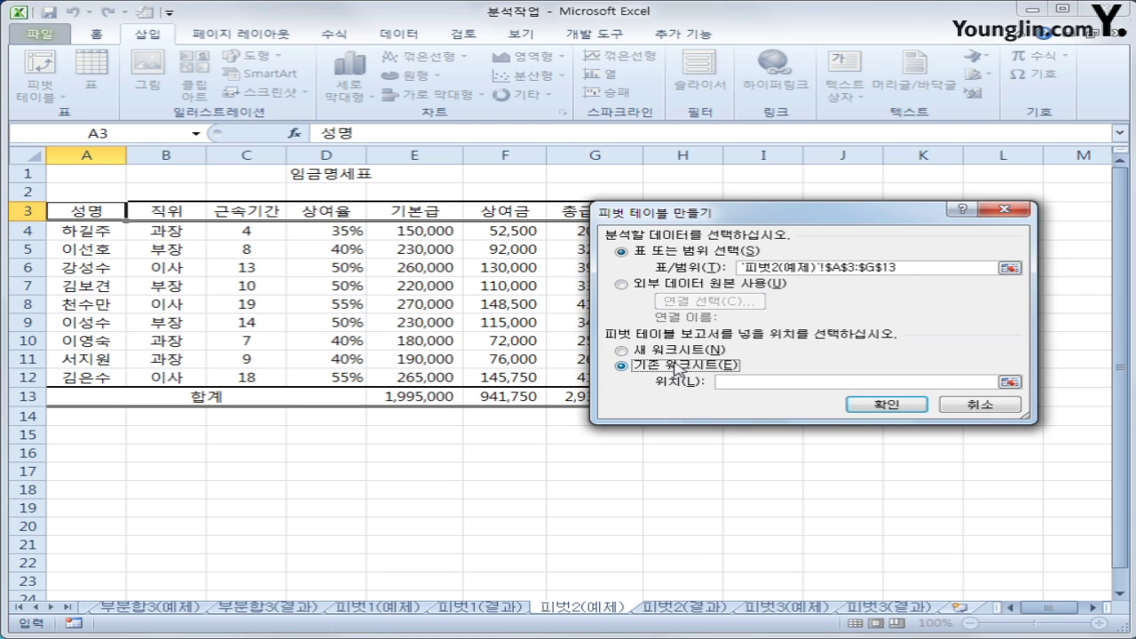
left_click(90, 513)
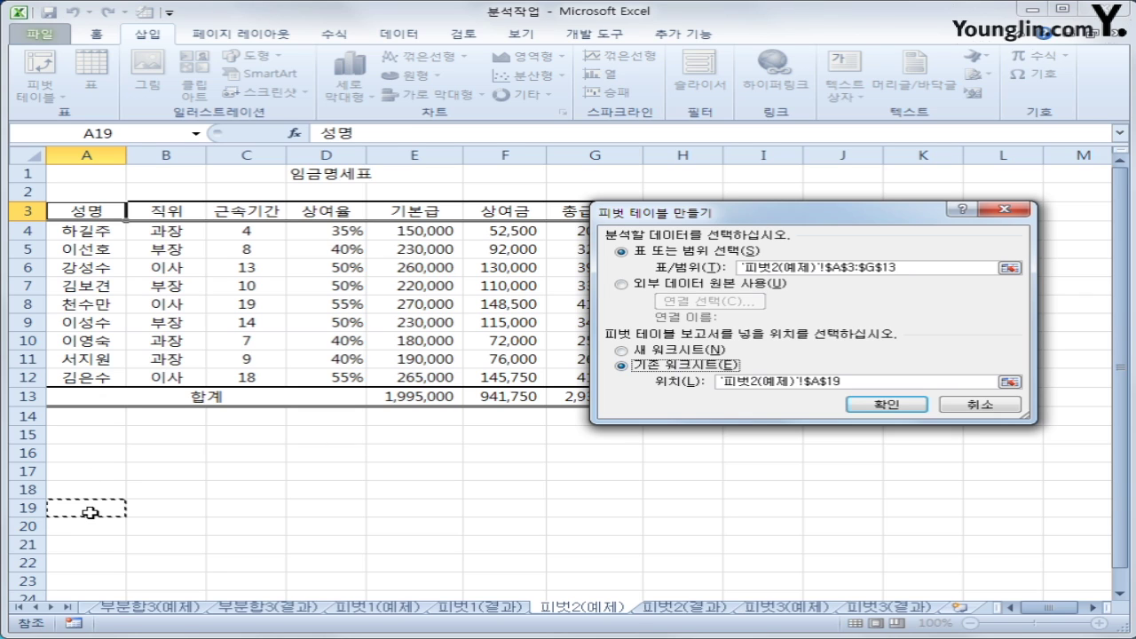
left_click(886, 404)
Step: Lay out the pivot table with 성명 as report filter, 근속기간 as rows, 직위 as columns, and 기본급 and 총급여액 as values
scroll(665, 440, "down", 5)
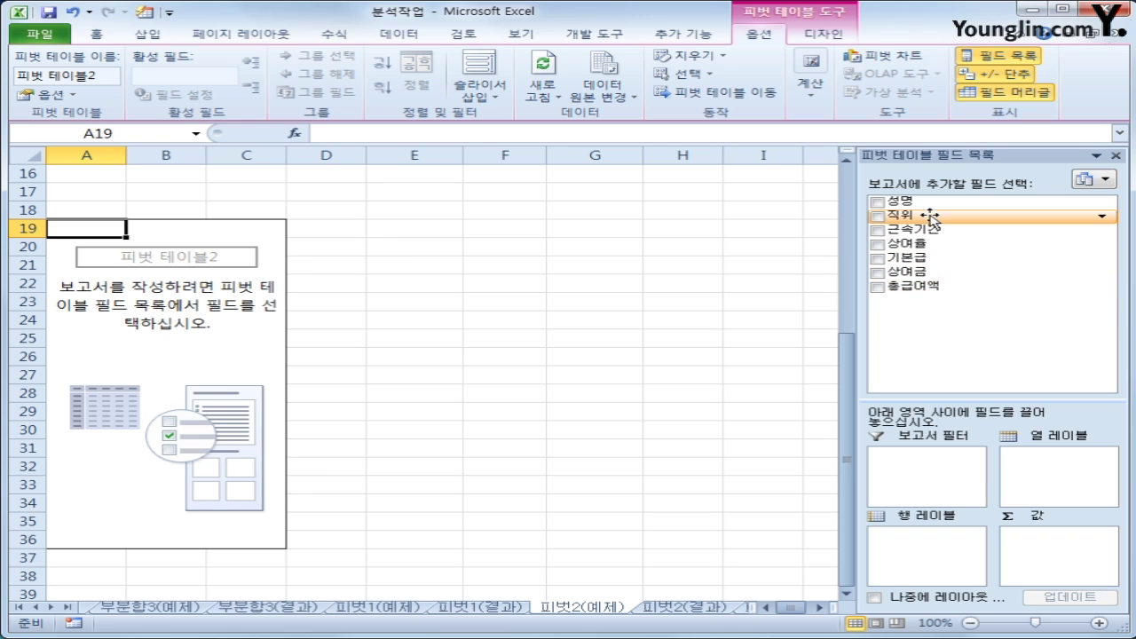
left_click_drag(923, 203, 923, 472)
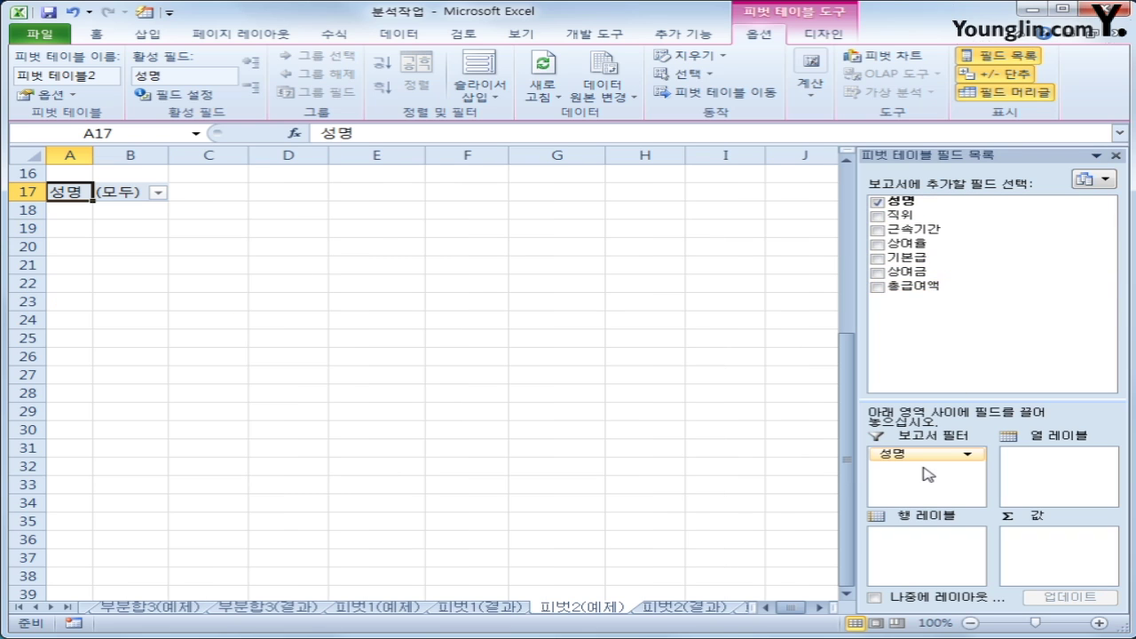
left_click_drag(936, 230, 947, 559)
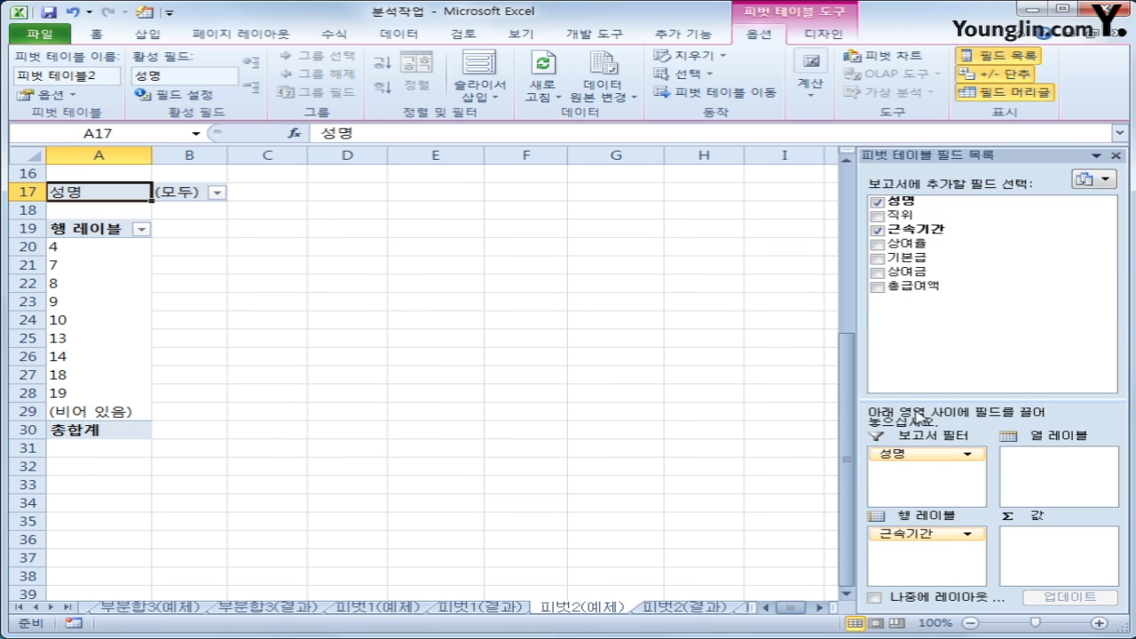
left_click_drag(901, 214, 1049, 475)
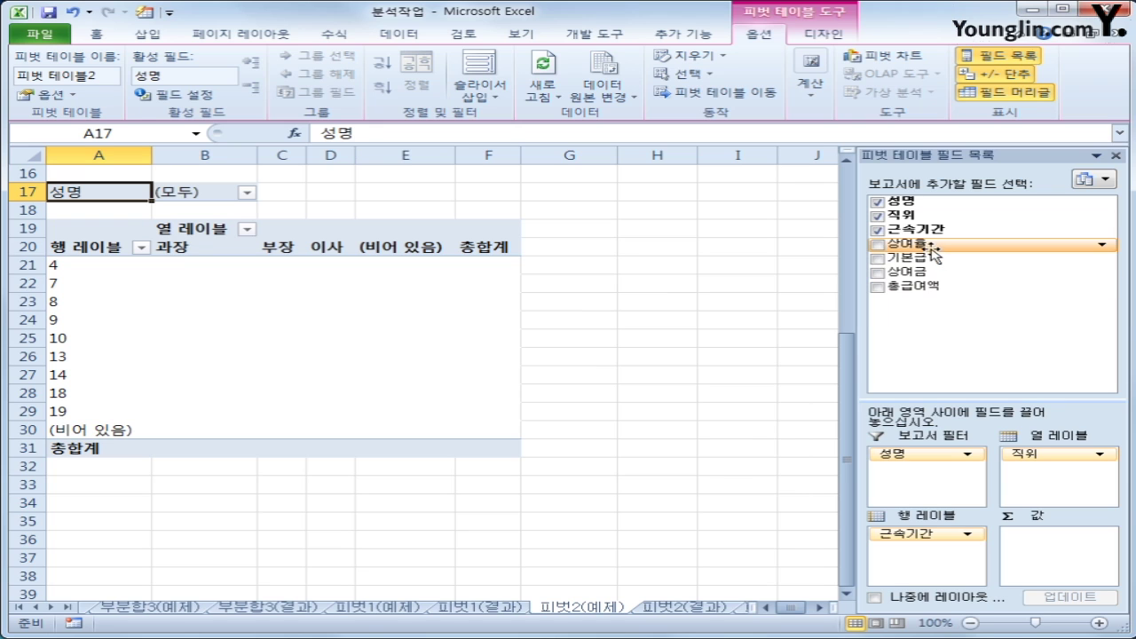
left_click_drag(905, 257, 1041, 572)
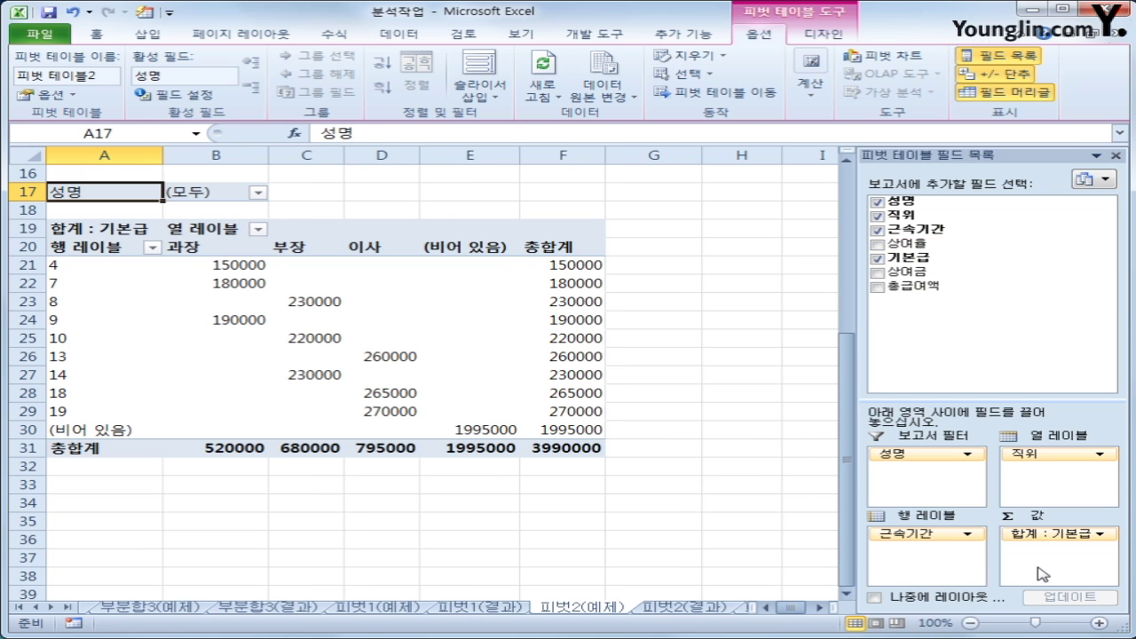
left_click_drag(913, 286, 1053, 583)
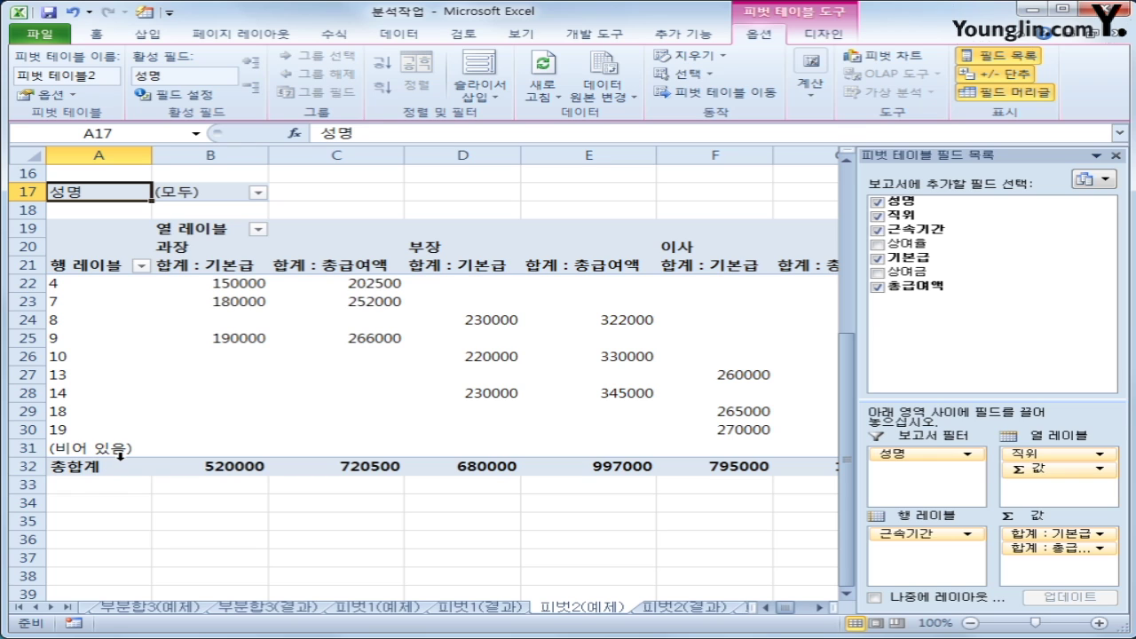
key("ctrl+2")
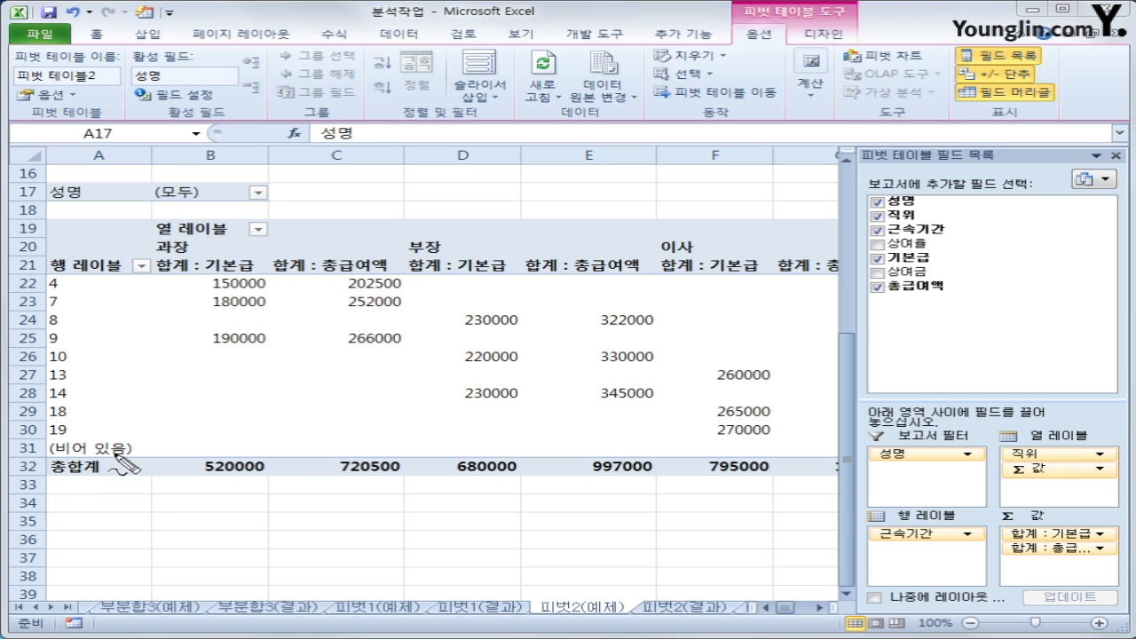
mouse_move(122, 459)
left_mouse_down()
mouse_move(84, 457)
mouse_move(116, 435)
mouse_move(120, 468)
left_mouse_up()
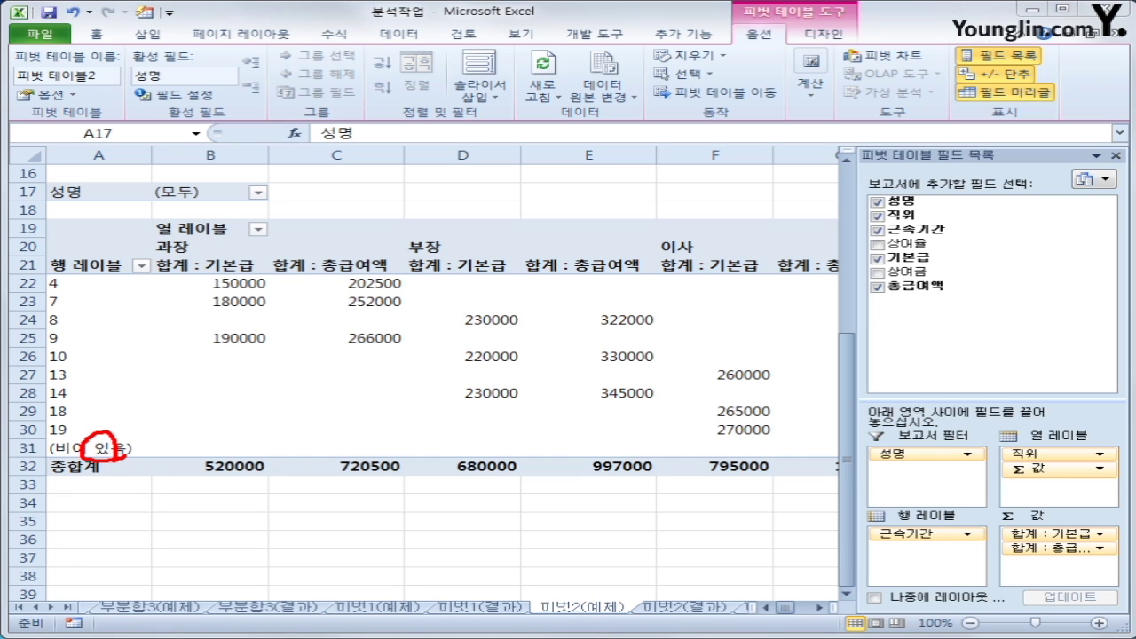
key("Escape")
Step: Move the Σ 값 field from the column labels to the row labels, below 근속기간
left_click_drag(1074, 476, 932, 558)
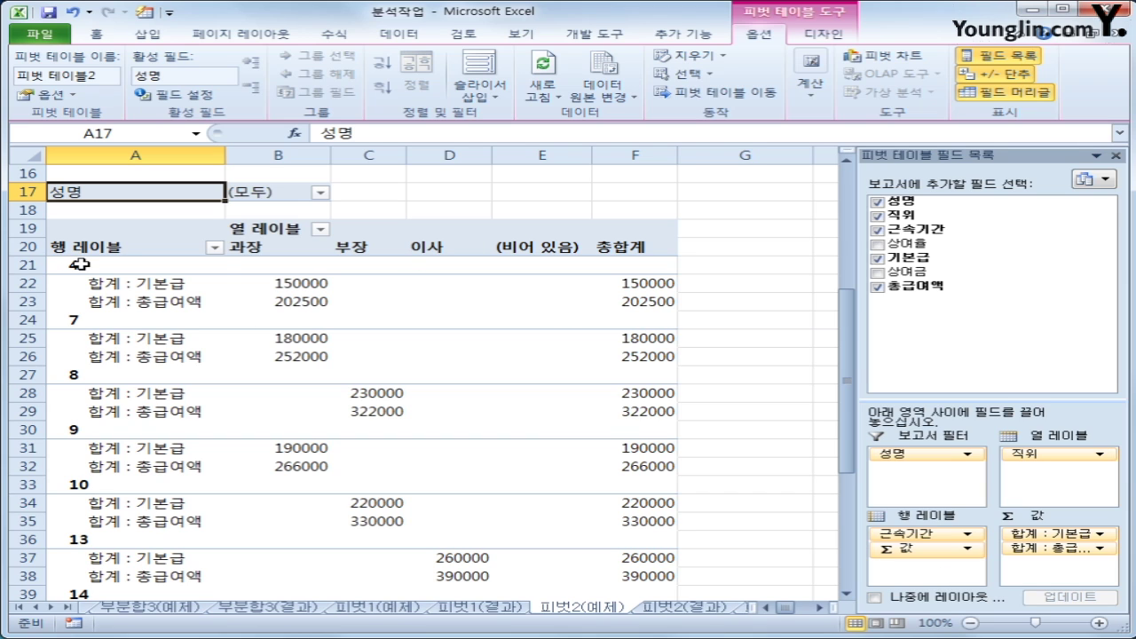
Step: Group the 근속기간 row labels from 1 to 20 in intervals of 5
left_click(81, 264)
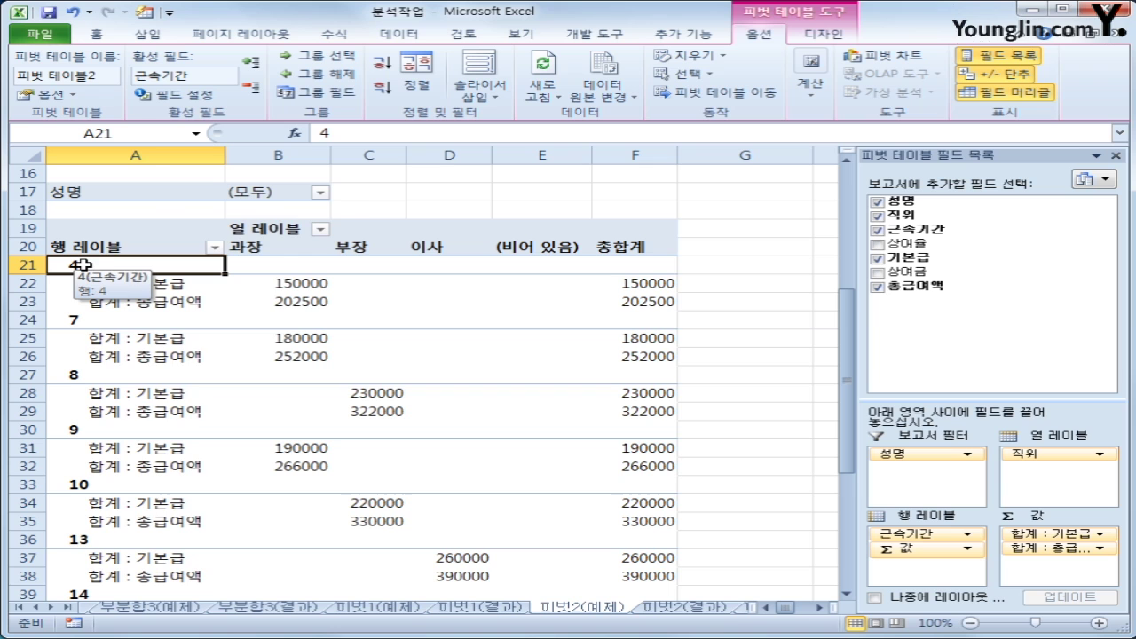
right_click(82, 264)
left_click(203, 428)
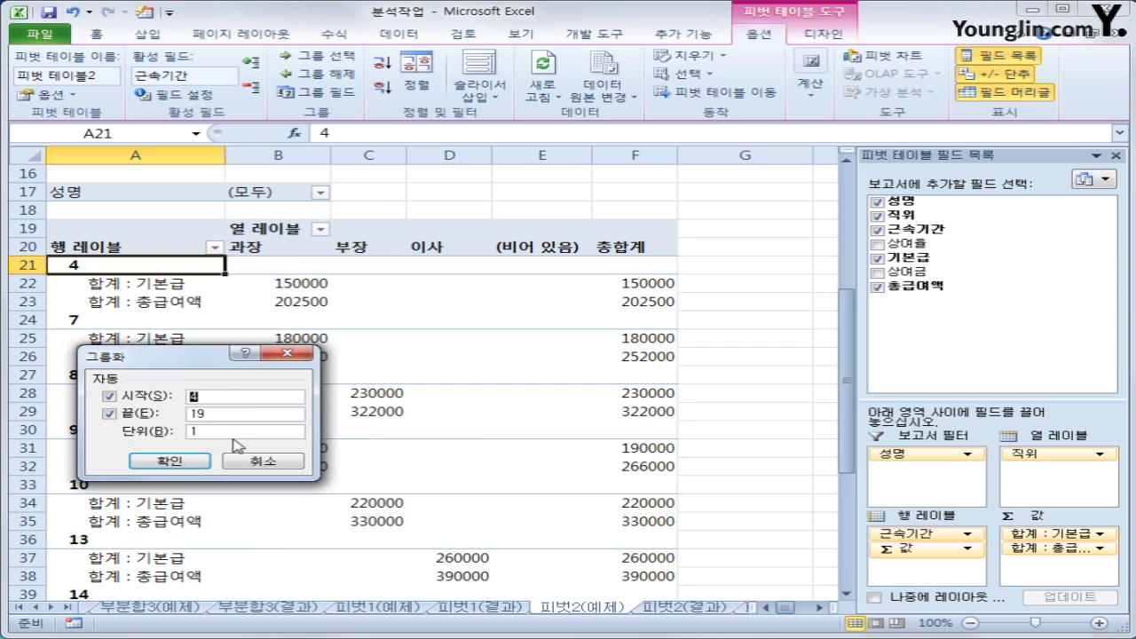
left_click_drag(178, 358, 415, 327)
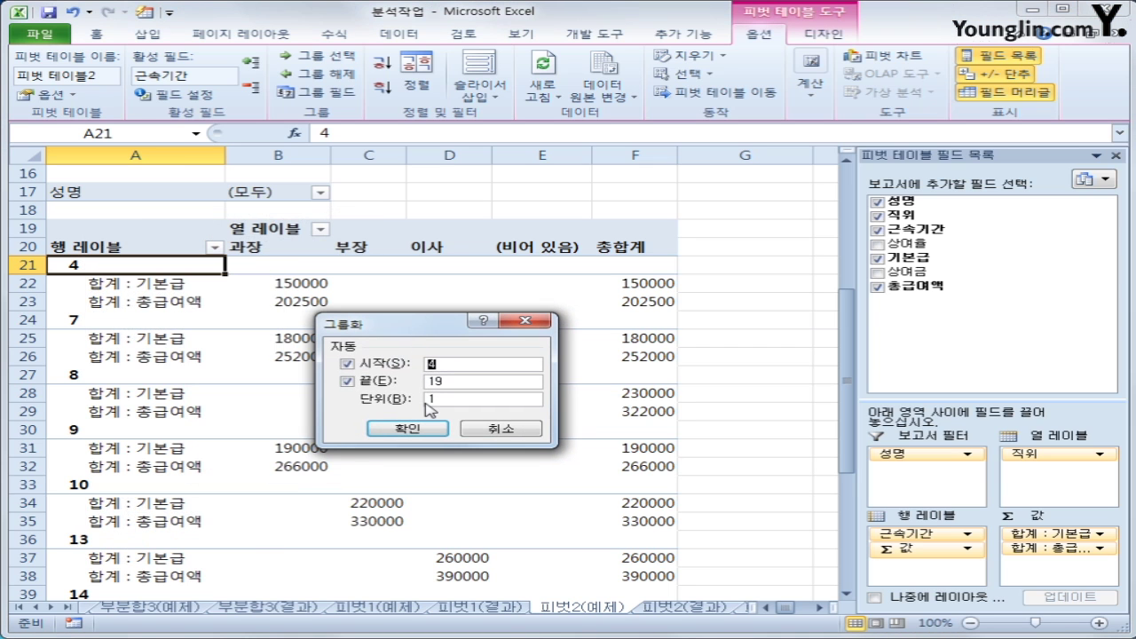
type("1")
left_click_drag(479, 380, 350, 395)
key("Tab")
left_click(430, 430)
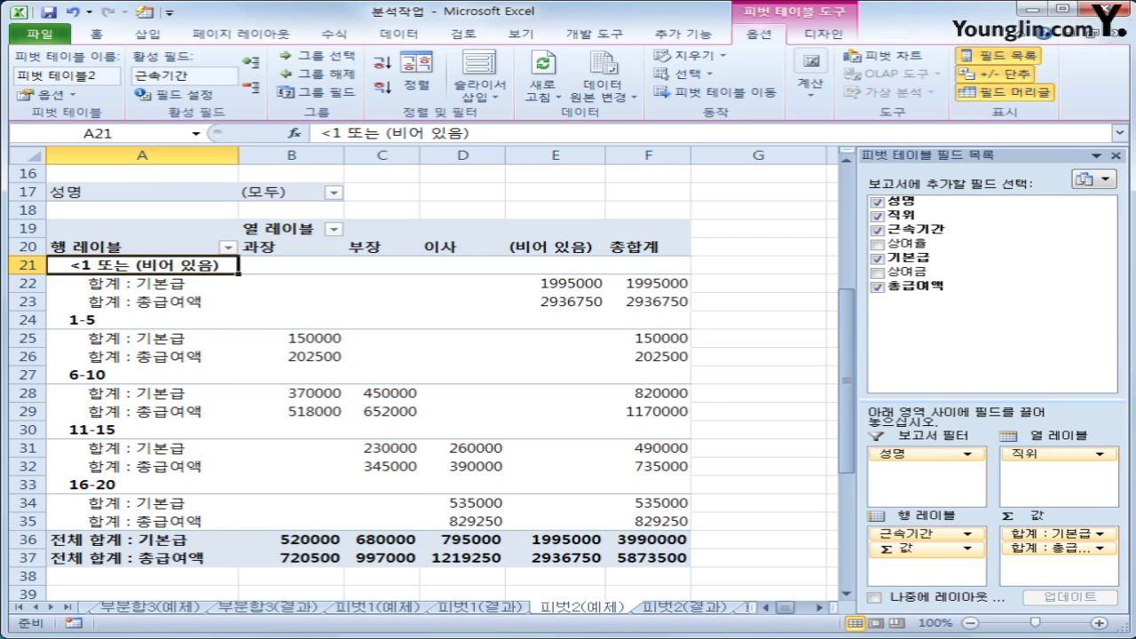
Step: Check the 근속기간 groups against the finished pivot table on the 피벗2(결과) sheet, and return to 피벗2(예제)
left_click(694, 609)
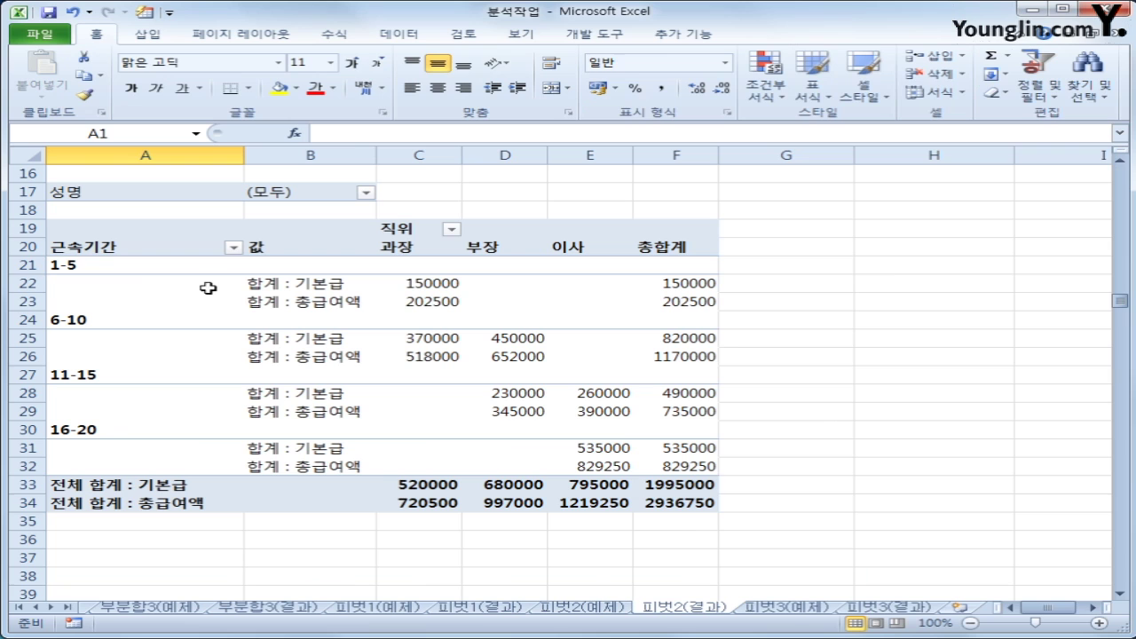
left_click(123, 265)
left_click(109, 328)
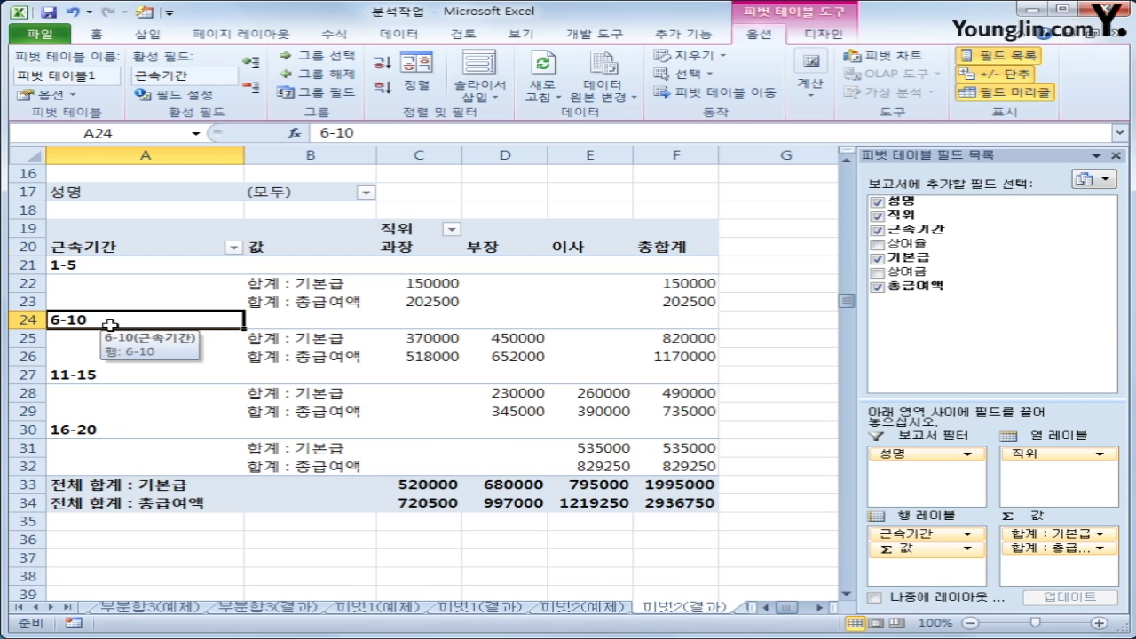
left_click(560, 612)
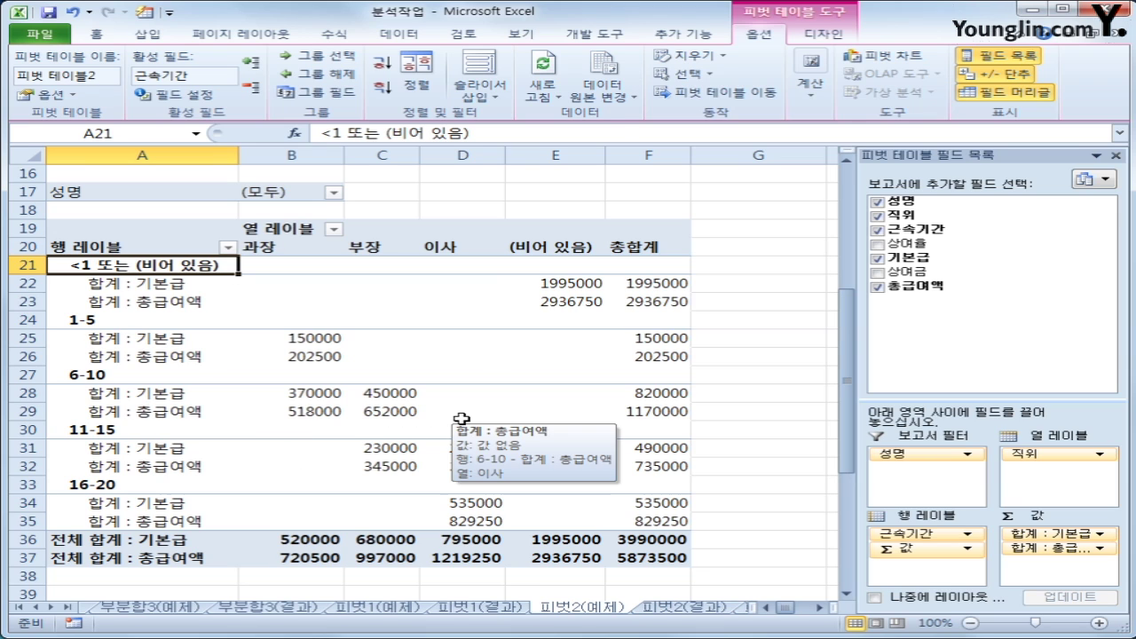
Step: Change the pivot table's data source to A3:G12, leaving out the 합계 row
left_click(628, 98)
left_click(661, 122)
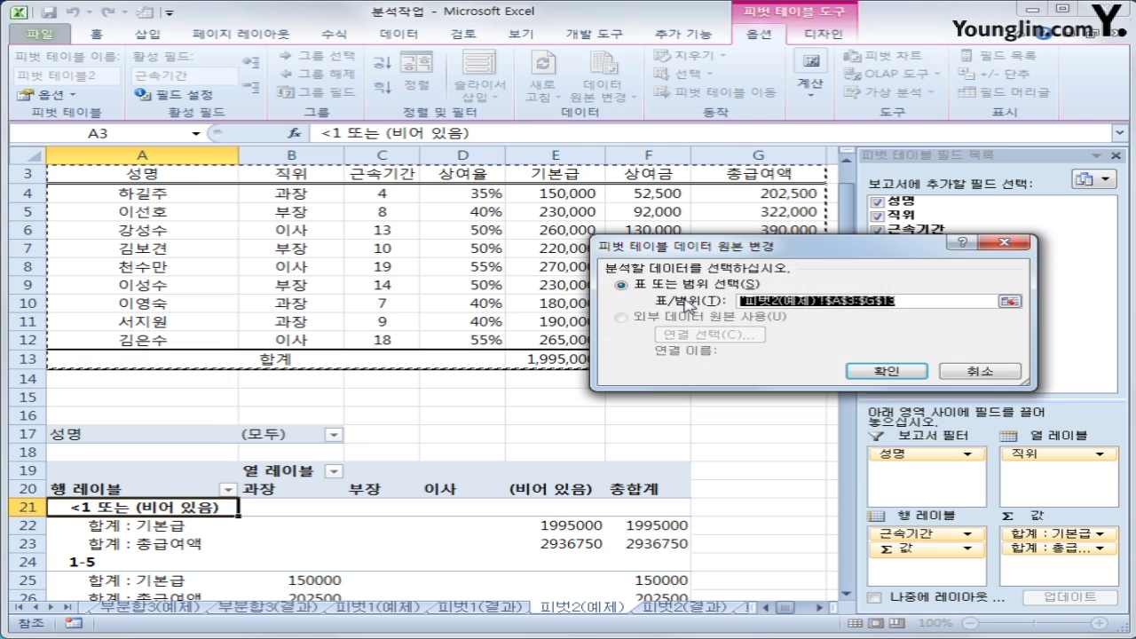
left_click_drag(135, 177, 783, 341)
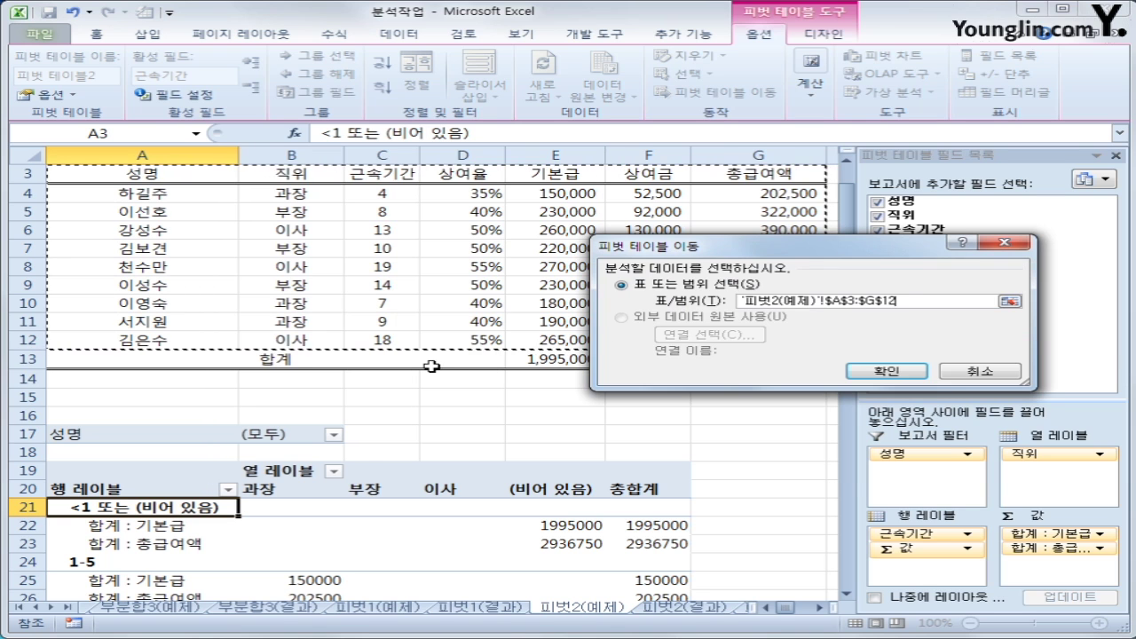
left_click(887, 371)
scroll(562, 391, "down", 4)
scroll(562, 391, "down", 3)
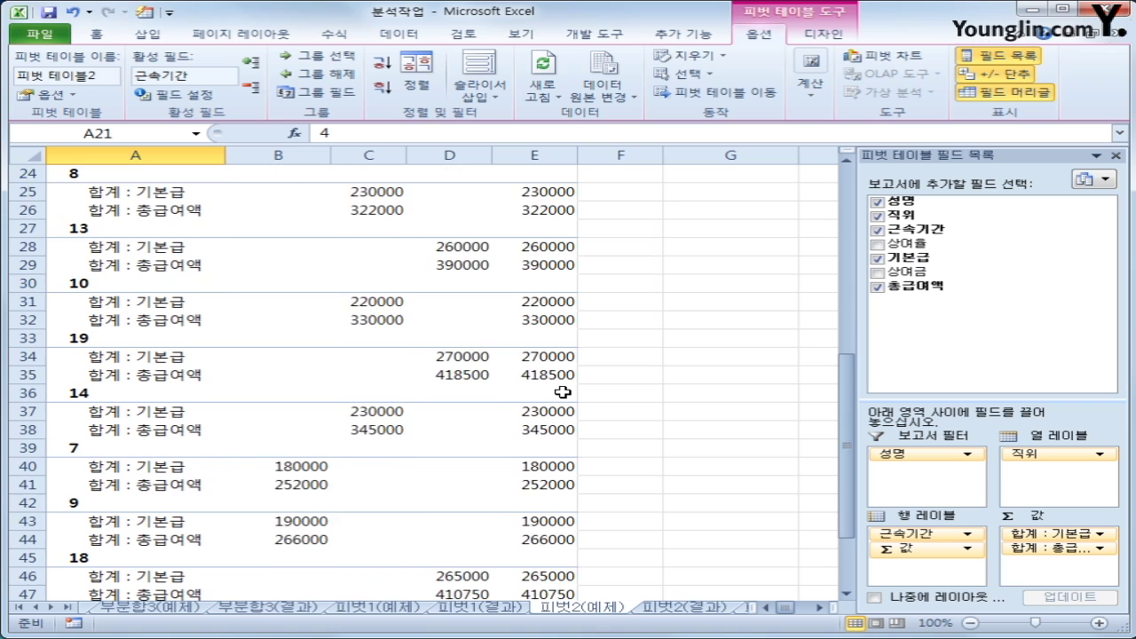
scroll(562, 396, "up", 3)
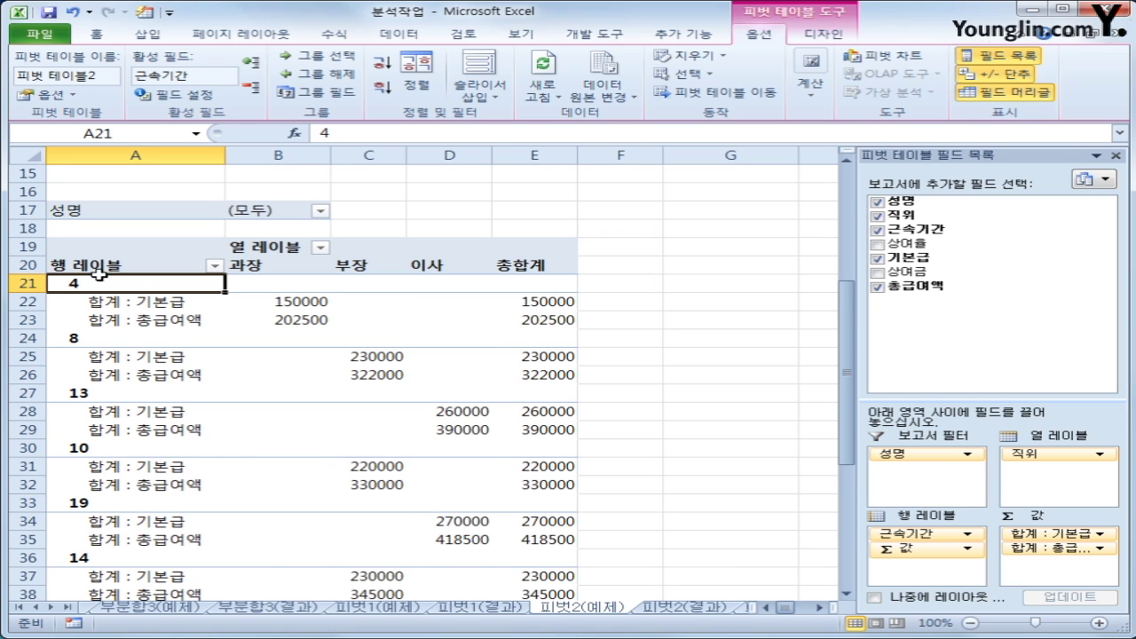
Step: Regroup the 근속기간 row labels with start 1, end 20 and interval 5
right_click(113, 285)
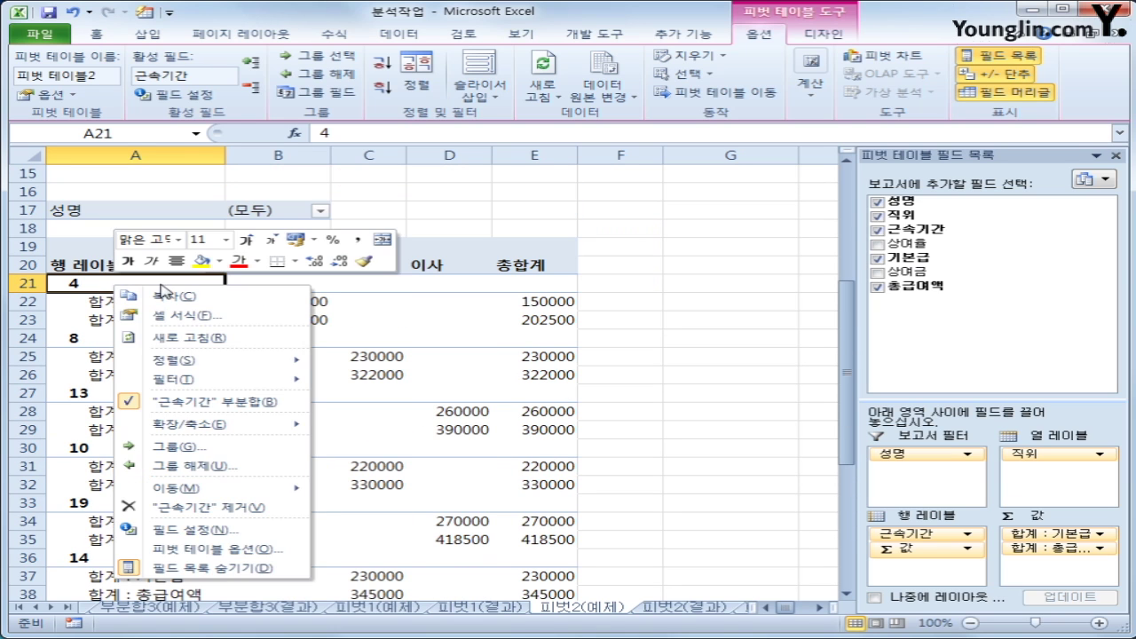
left_click(177, 446)
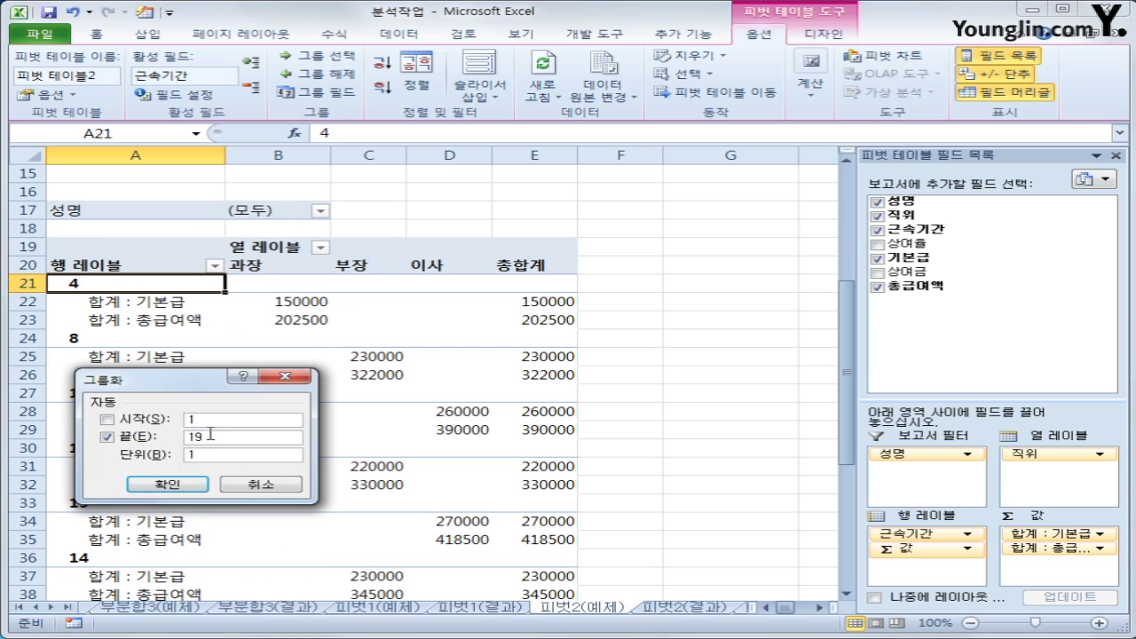
left_click_drag(213, 438, 171, 422)
type("20")
left_click_drag(225, 462, 166, 447)
type("5")
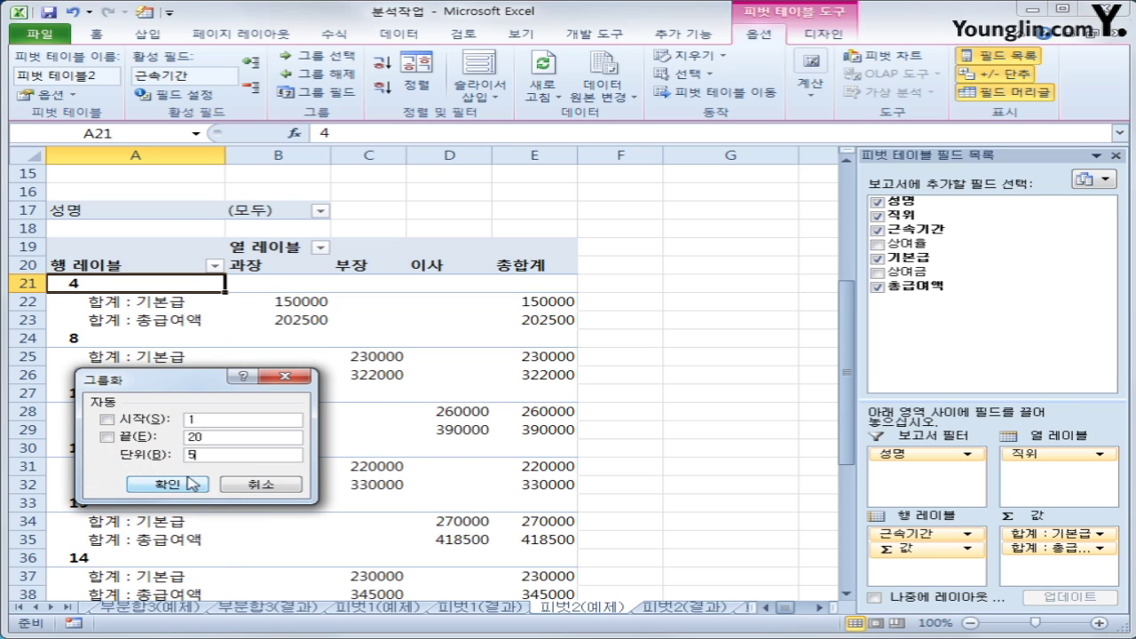
left_click(182, 483)
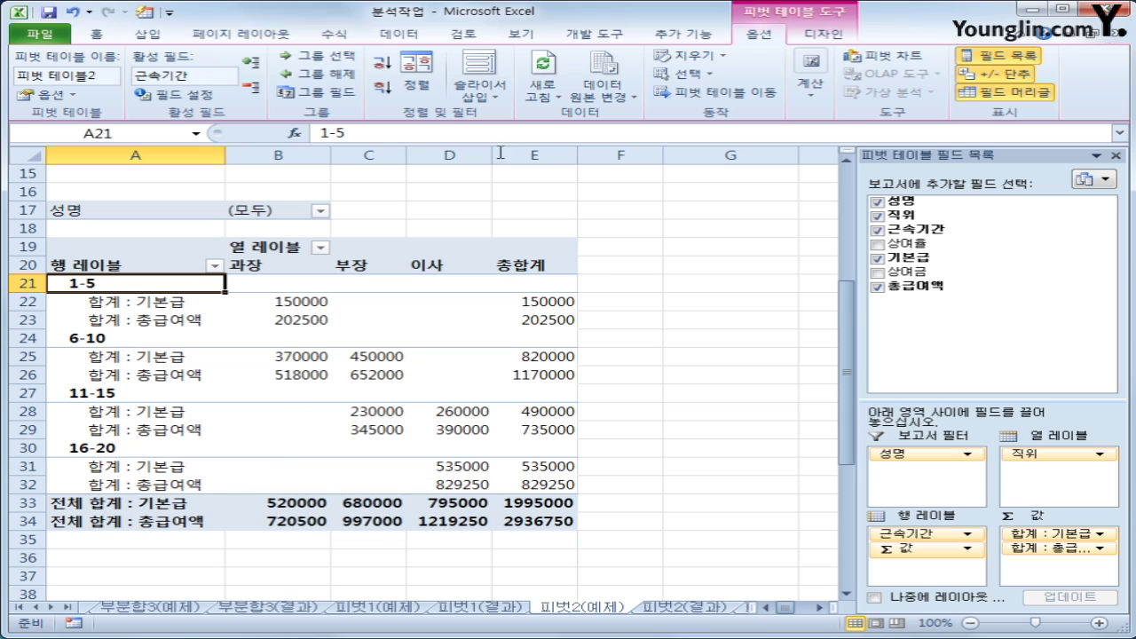
Step: Set the pivot table's report layout to outline form (개요 형식으로 표시)
left_click(805, 39)
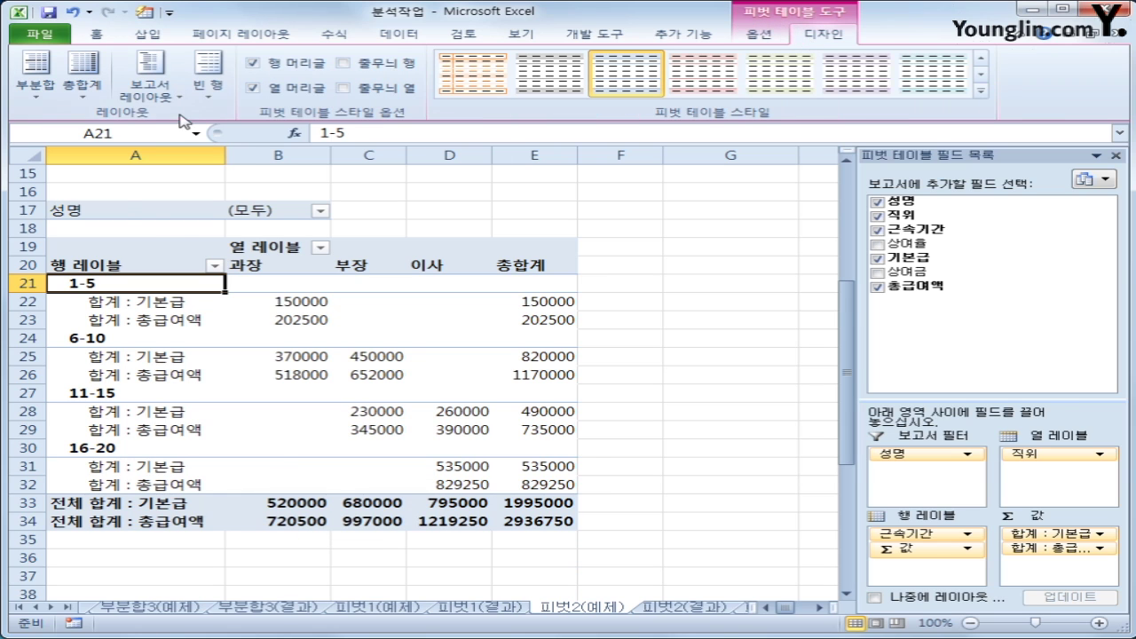
left_click(150, 87)
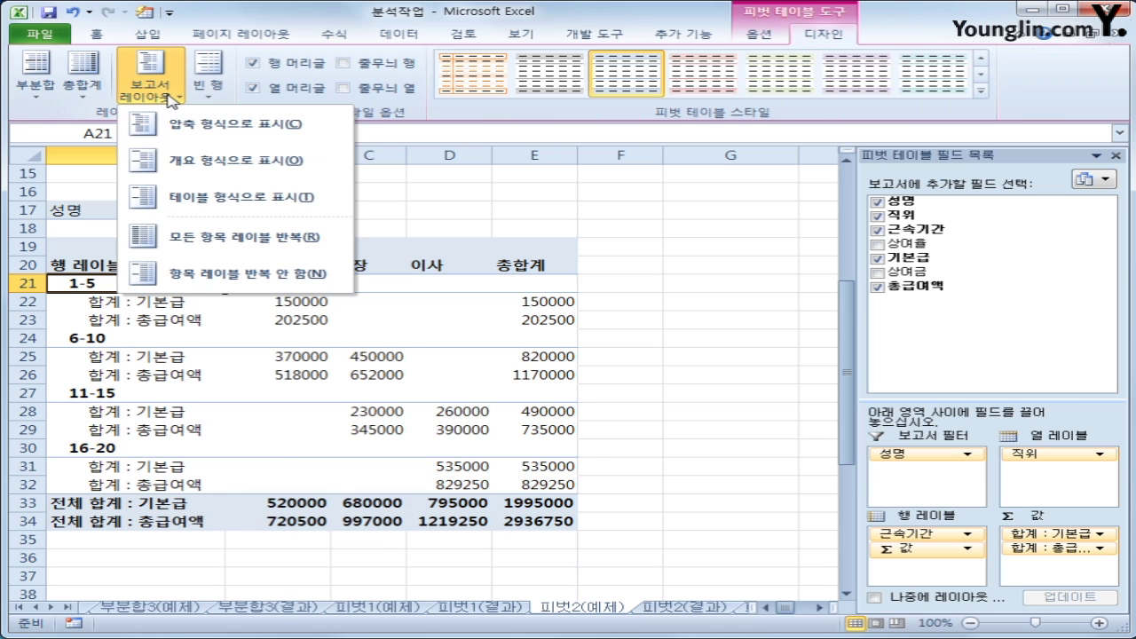
left_click(213, 169)
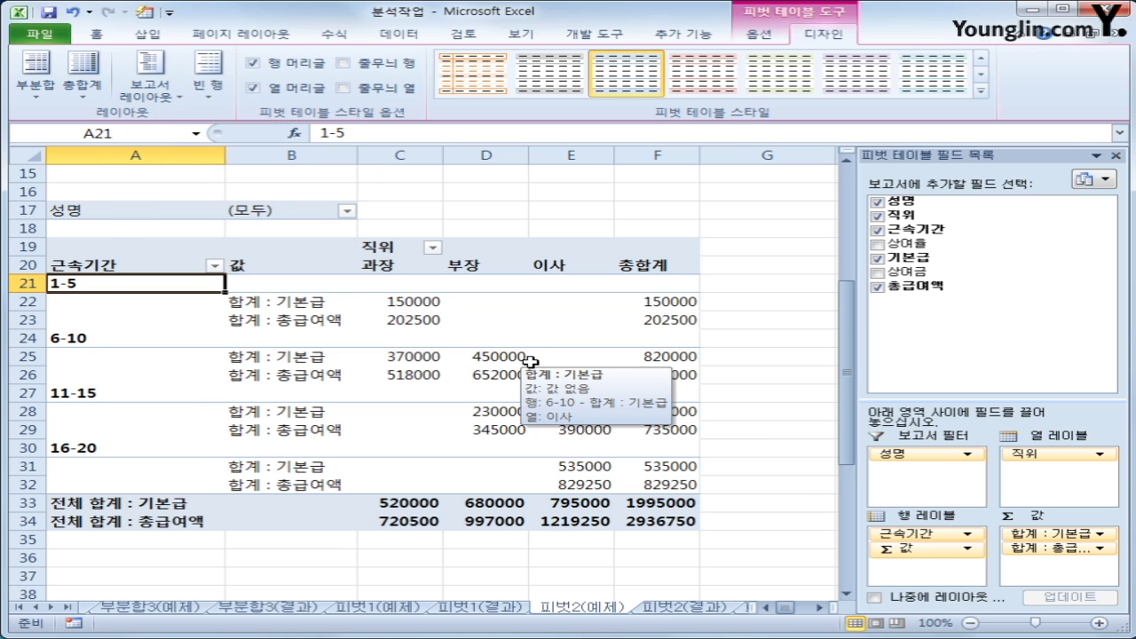
Step: Compare the outlined pivot table with the one on 피벗2(결과), ending on 피벗2(예제)
left_click(674, 608)
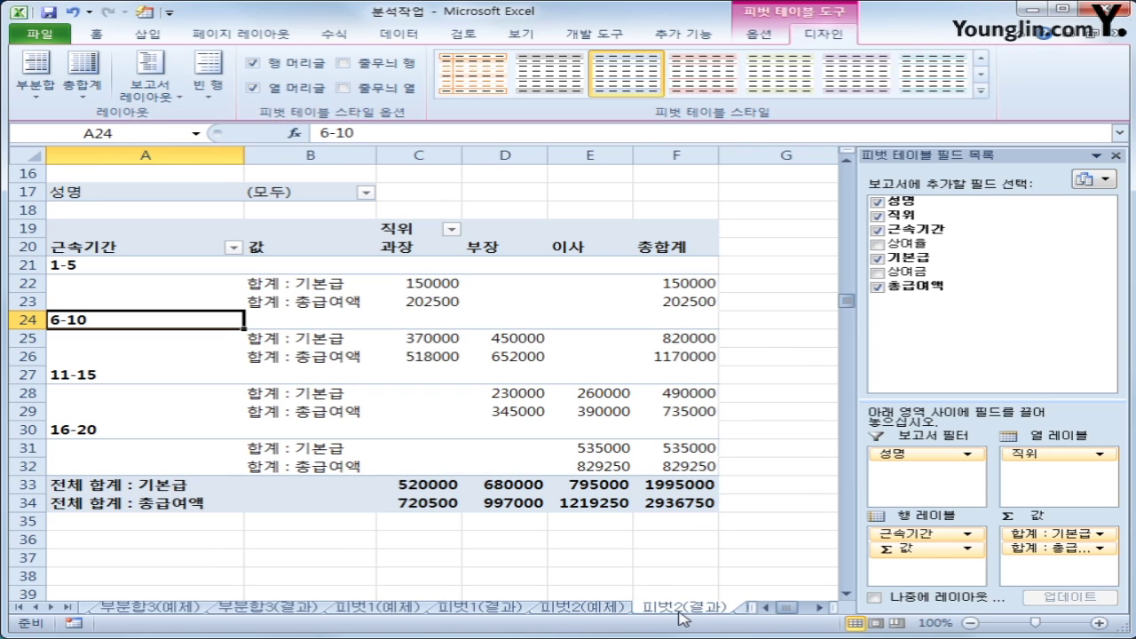
left_click(610, 616)
left_click(665, 612)
left_click(607, 619)
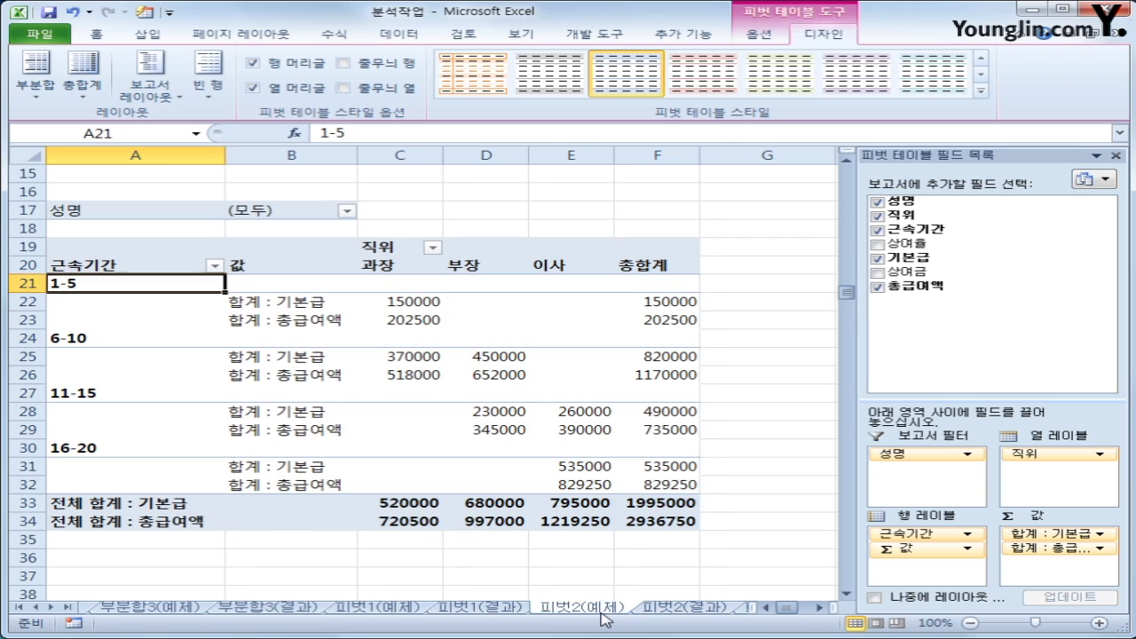
mouse_move(599, 468)
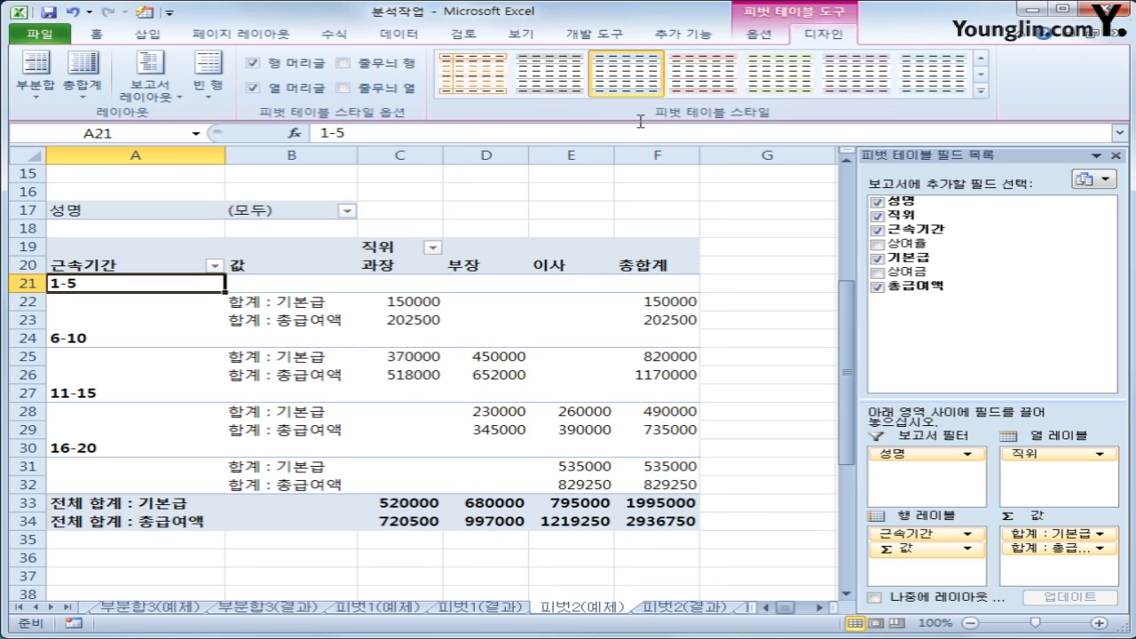
Step: Clear all fields from the pivot table on 피벗2(예제) and select cell B19
left_click(758, 34)
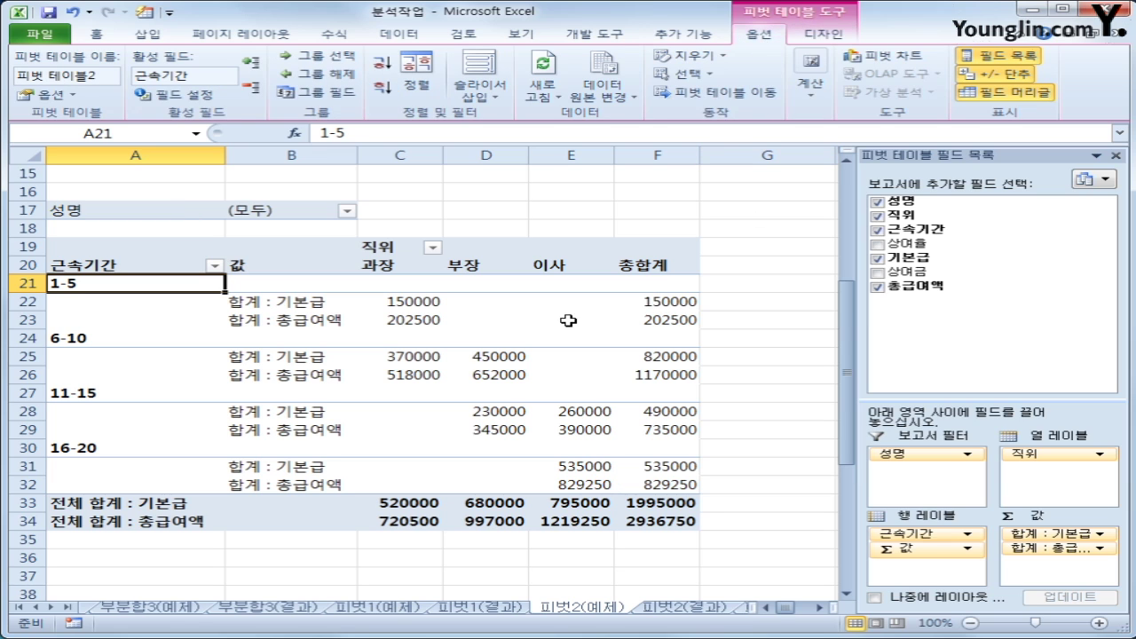
left_click(610, 99)
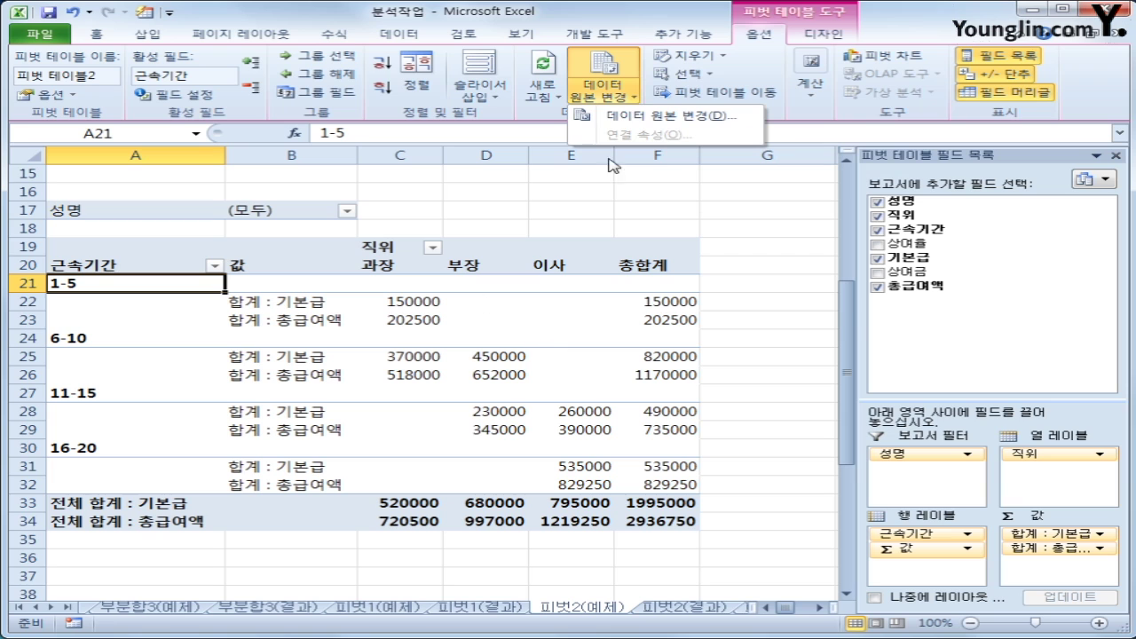
left_click(700, 59)
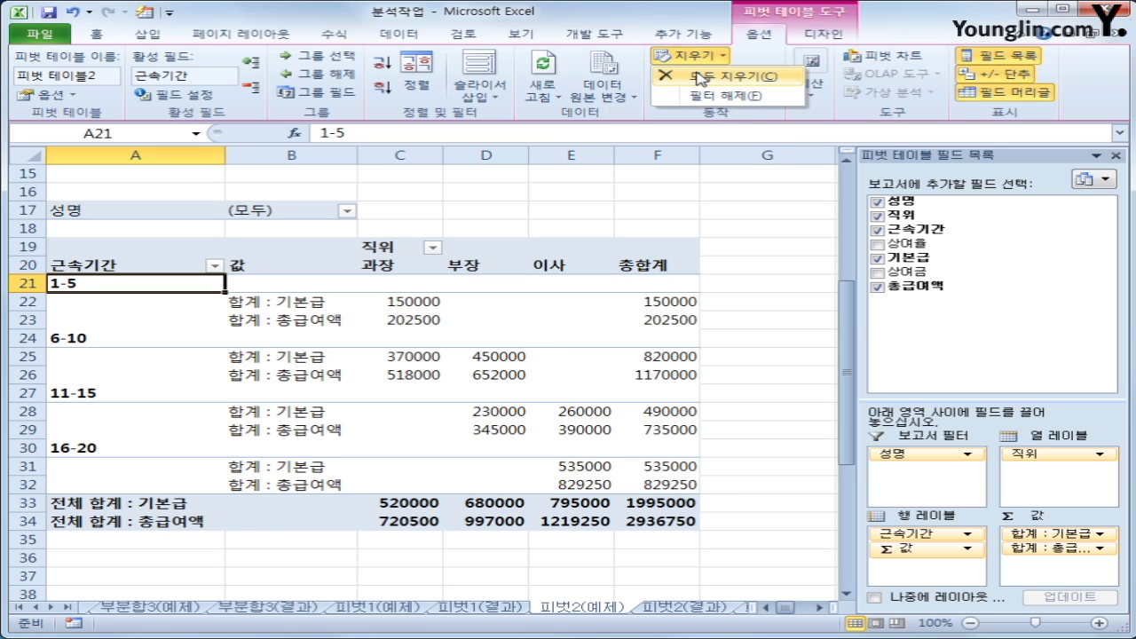
left_click(675, 74)
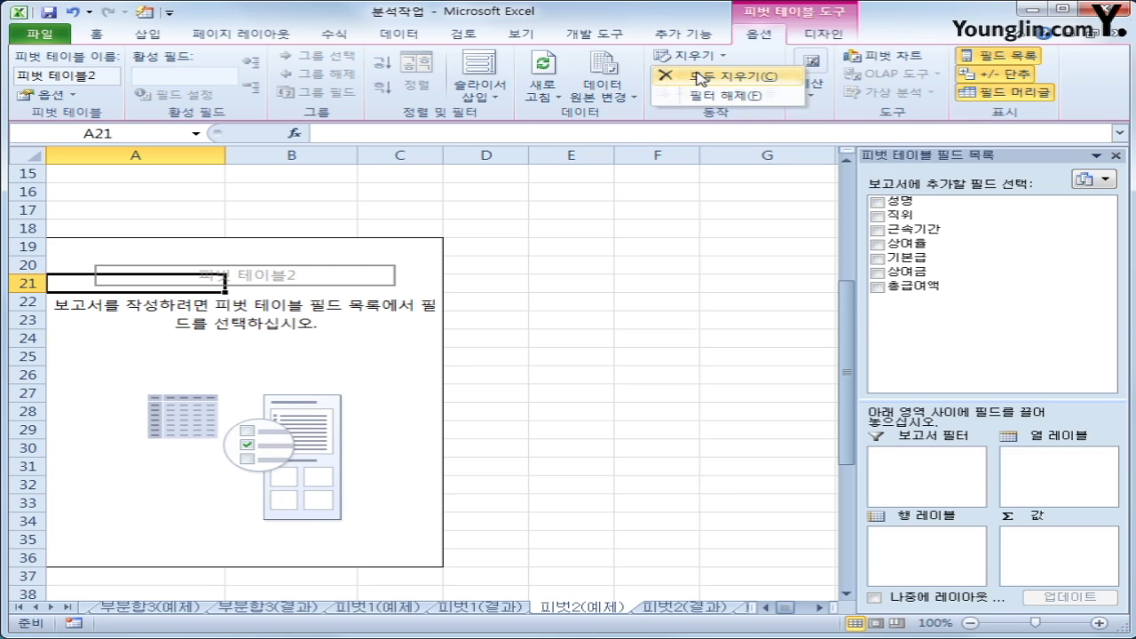
left_click(663, 343)
left_click(279, 247)
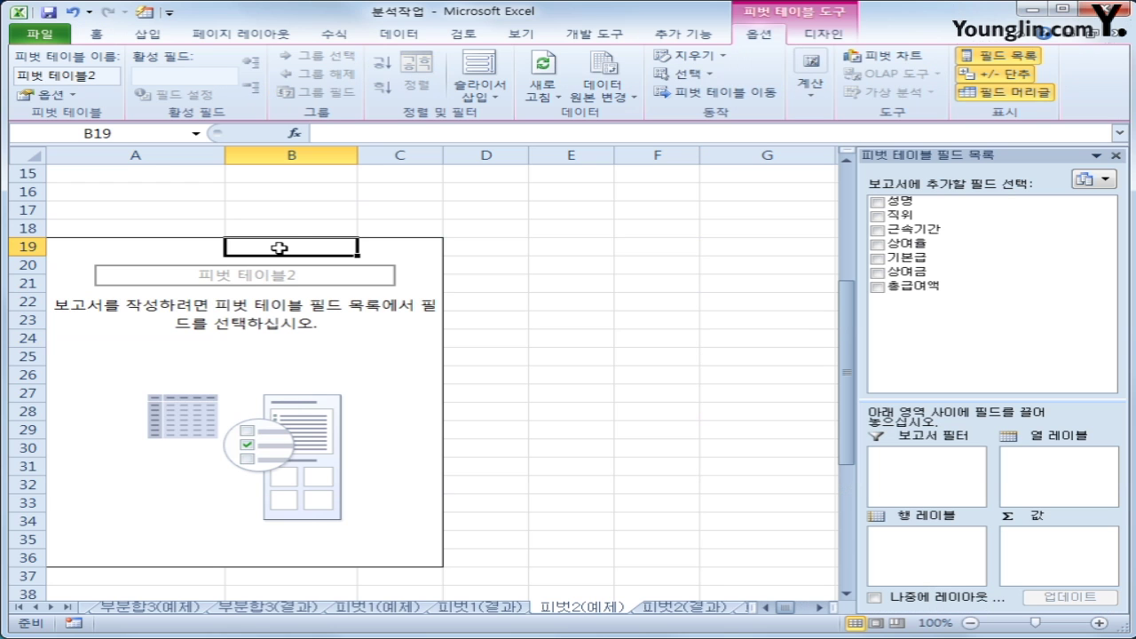
Step: Delete rows 19 to 36 to remove the empty pivot table from the sheet
scroll(292, 239, "up", 2)
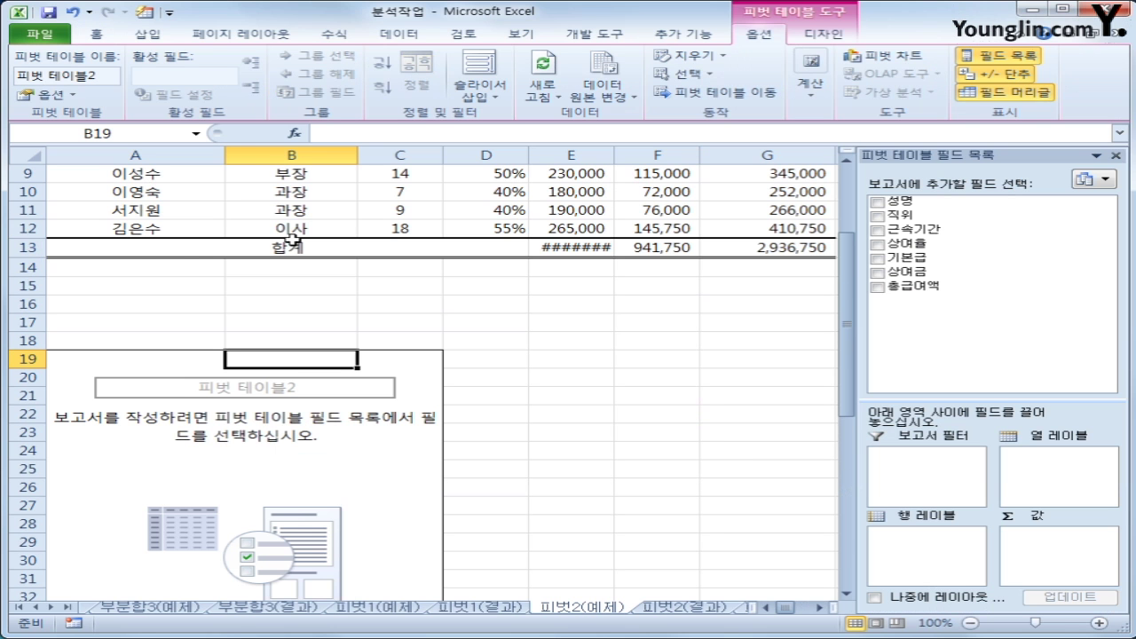
left_click_drag(18, 358, 46, 557)
right_click(32, 307)
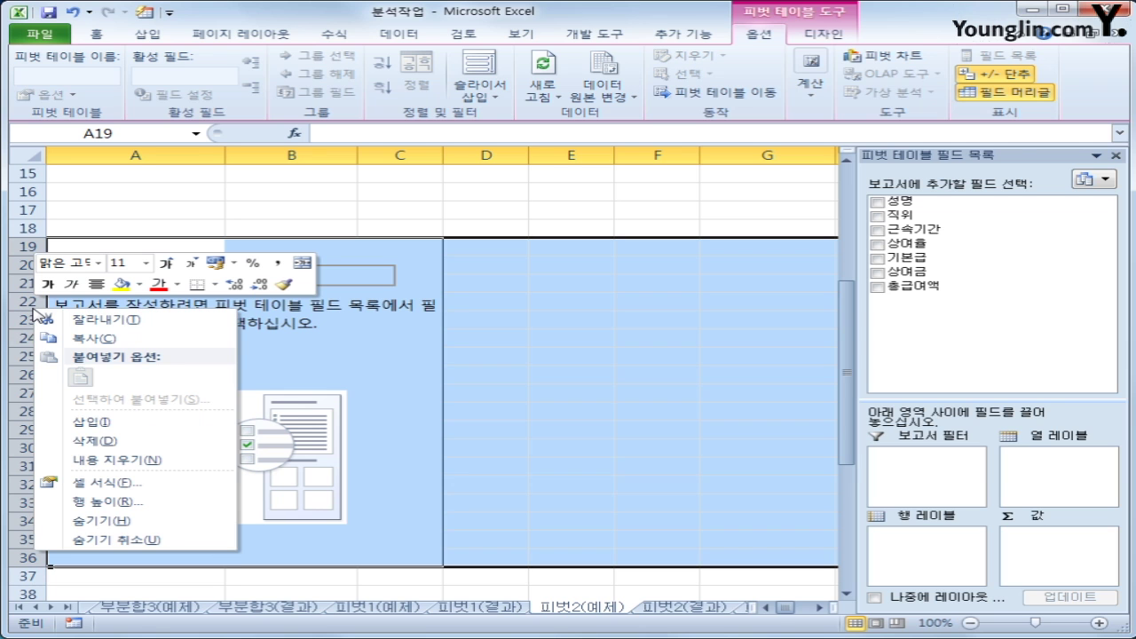
left_click(119, 435)
left_click(534, 268)
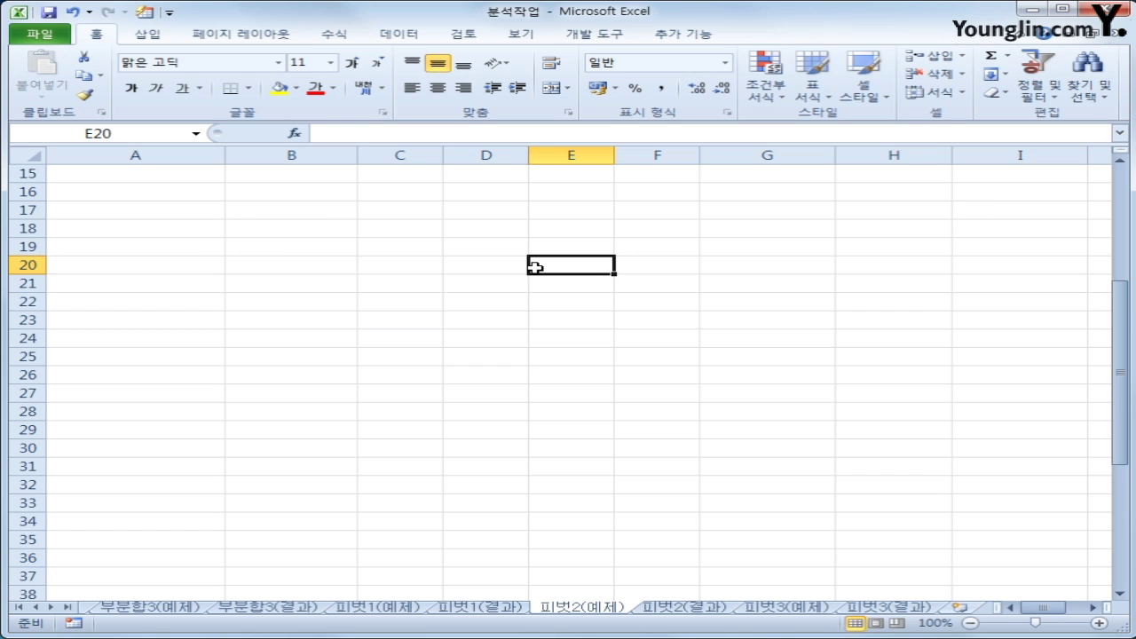
Step: Autofit column E of the 임금명세표 table and select the merged 합계 cell in row 13
scroll(532, 263, "up", 5)
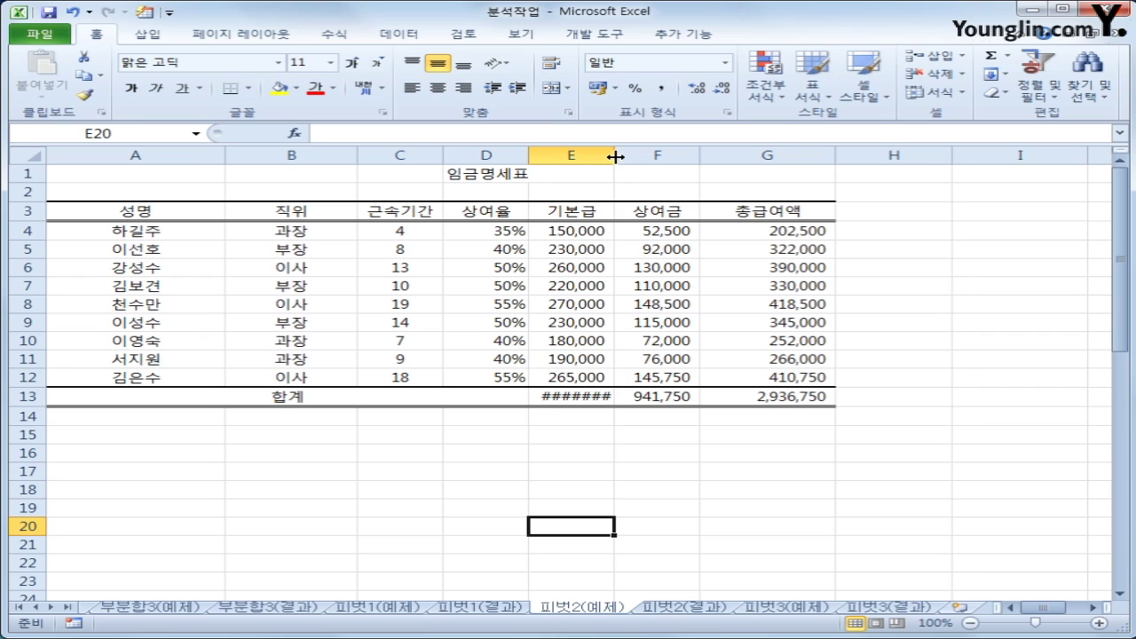
double_click(614, 154)
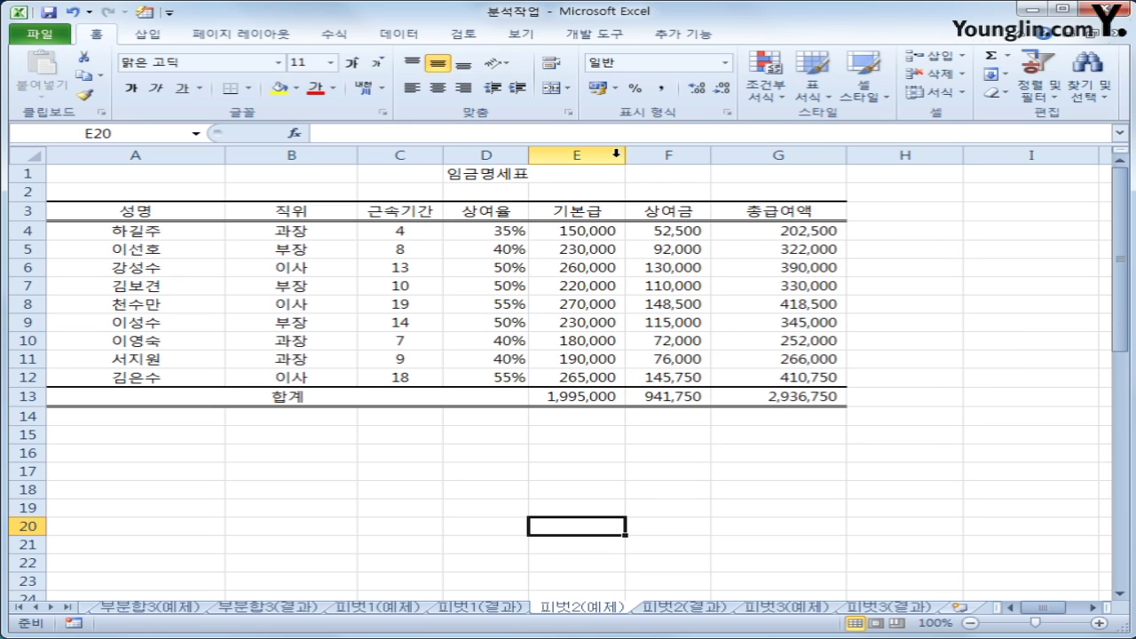
left_click(153, 399)
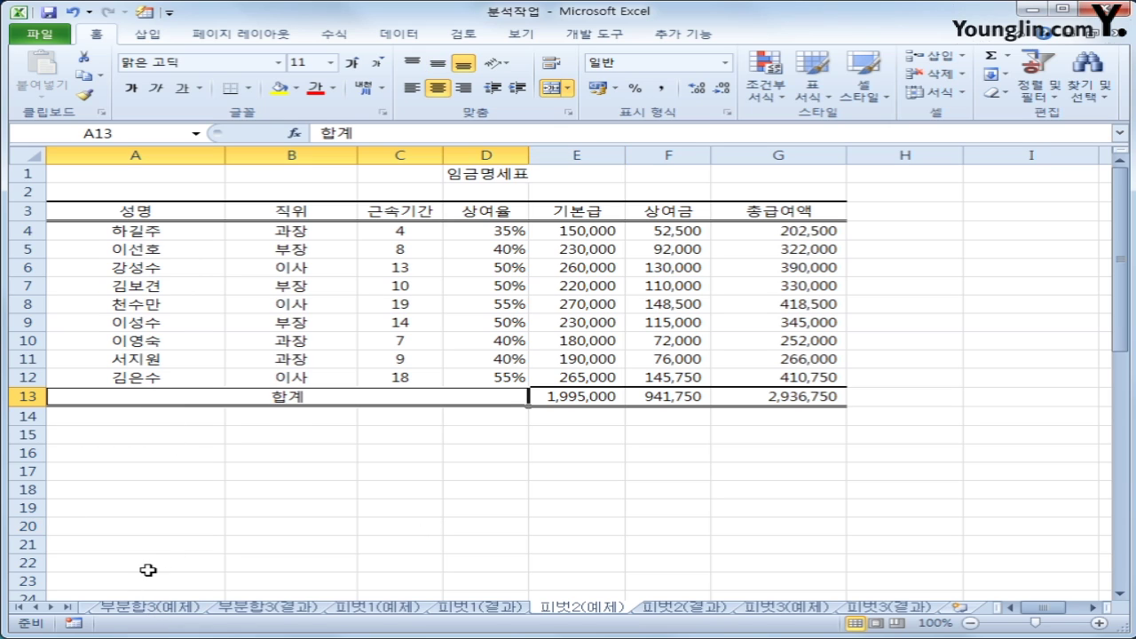
Step: Create a pivot table from A3:G12 of the 임금명세표 table, placed on the existing worksheet at cell A19
left_click_drag(150, 211, 805, 379)
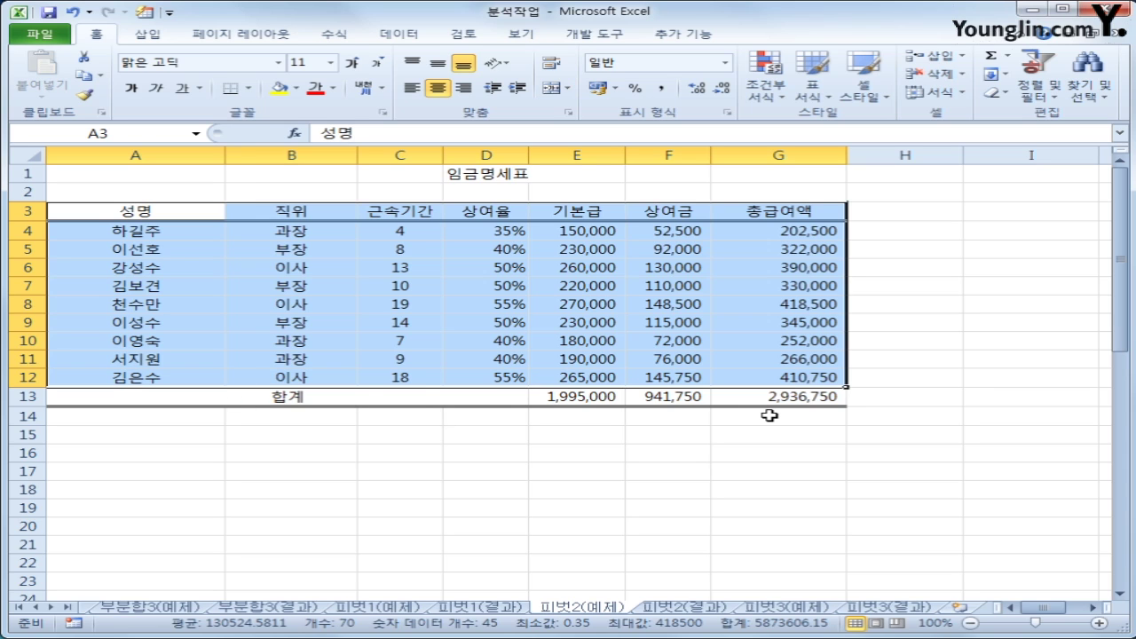
left_click(163, 36)
left_click(39, 71)
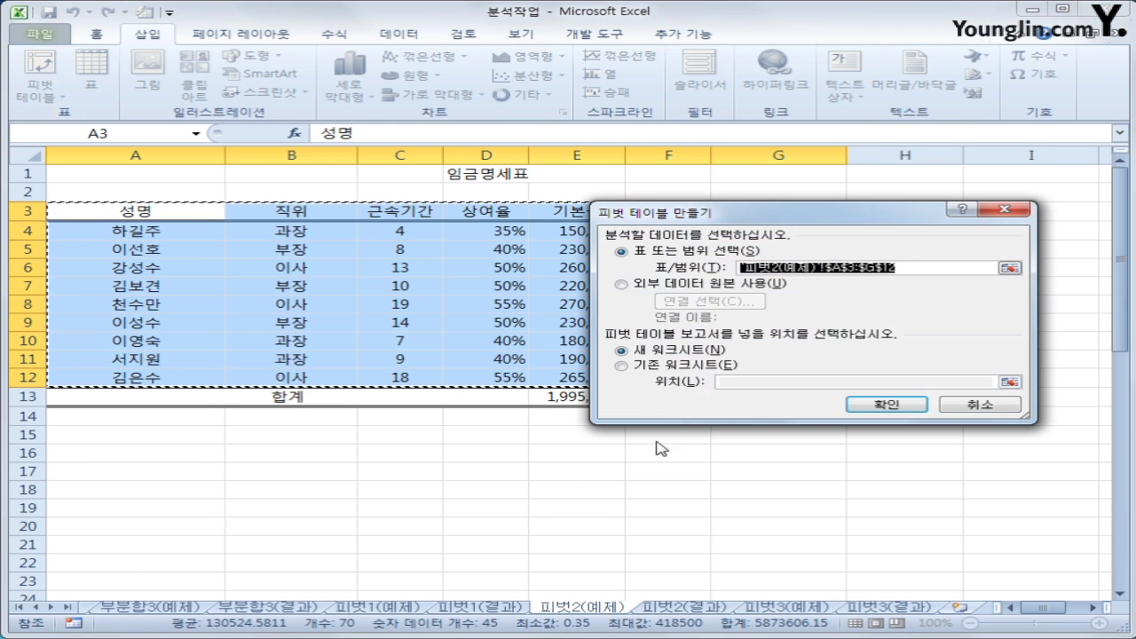
left_click(726, 366)
left_click(733, 380)
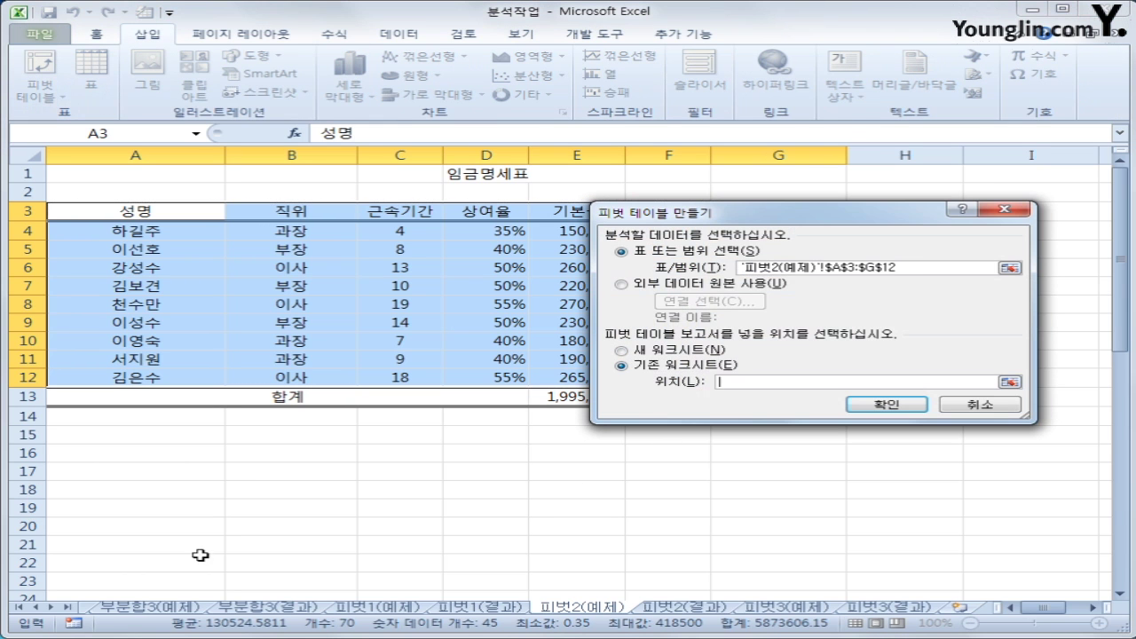
left_click(110, 513)
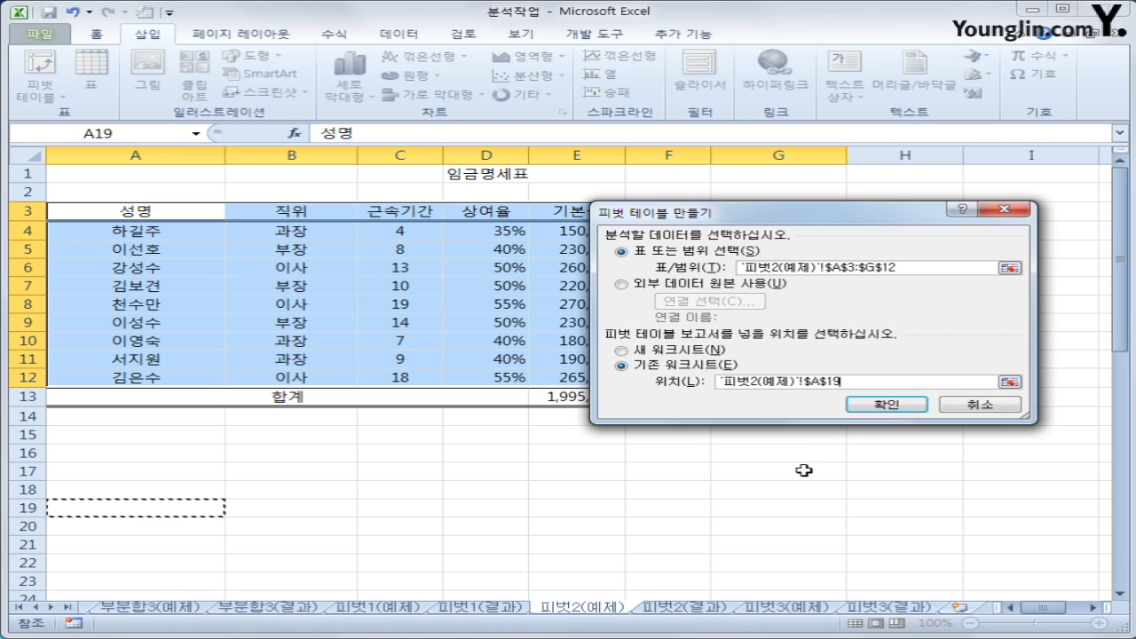
left_click(874, 408)
Step: Set 성명 as report filter, 근속기간 as rows, 직위 as columns, and 기본급 and 총급여액 as values, with Σ 값 moved to the rows
scroll(855, 410, "down", 4)
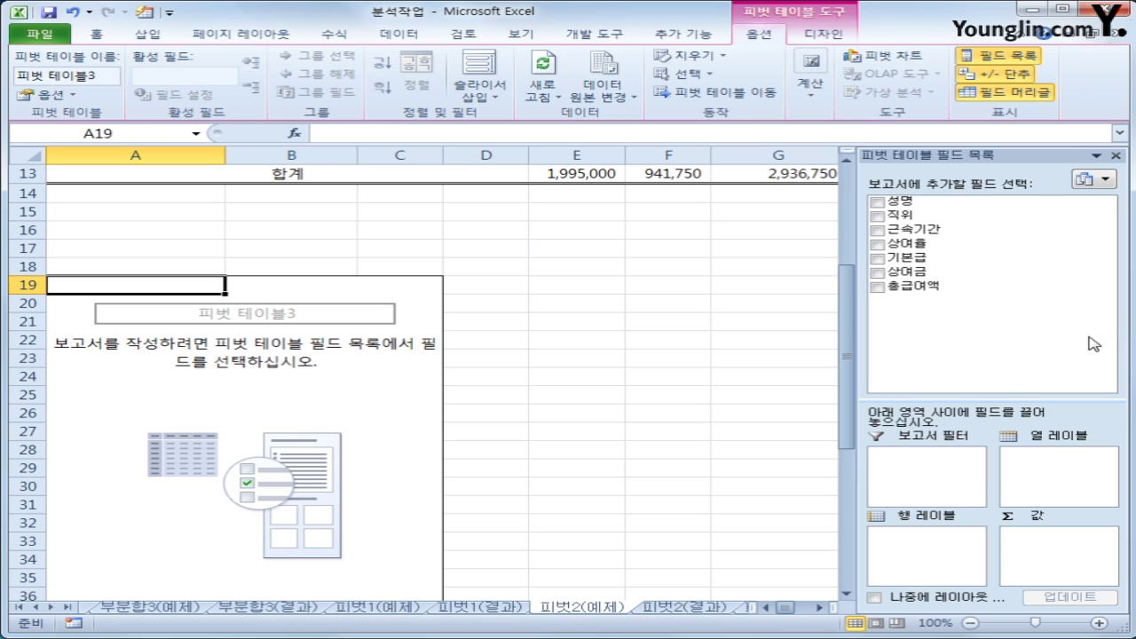
left_click_drag(1060, 201, 951, 487)
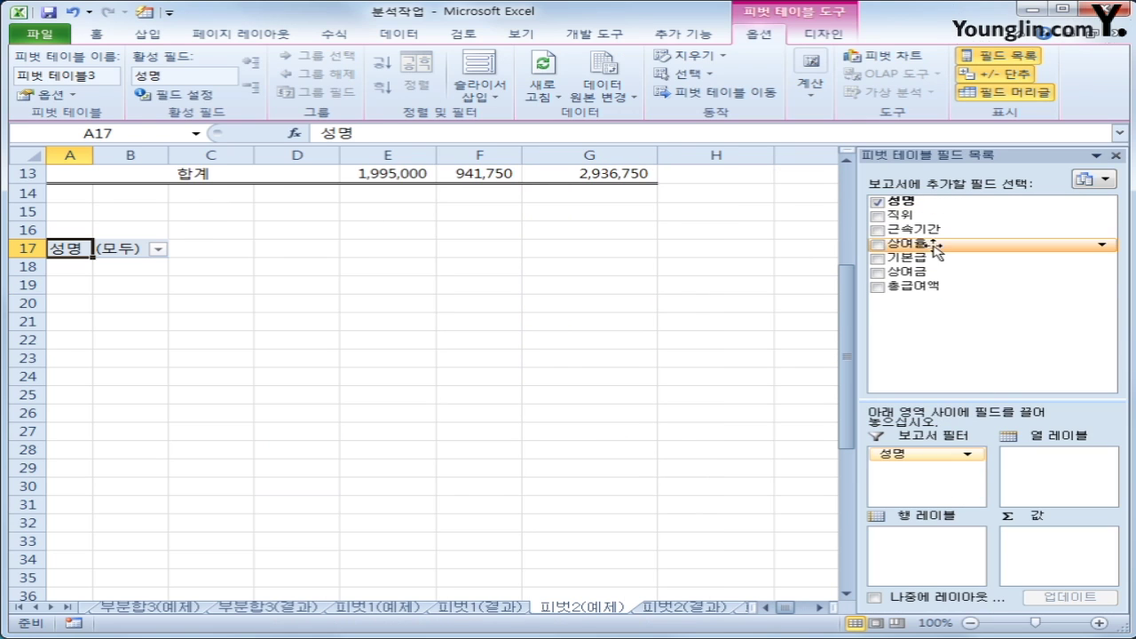
left_click_drag(914, 229, 955, 577)
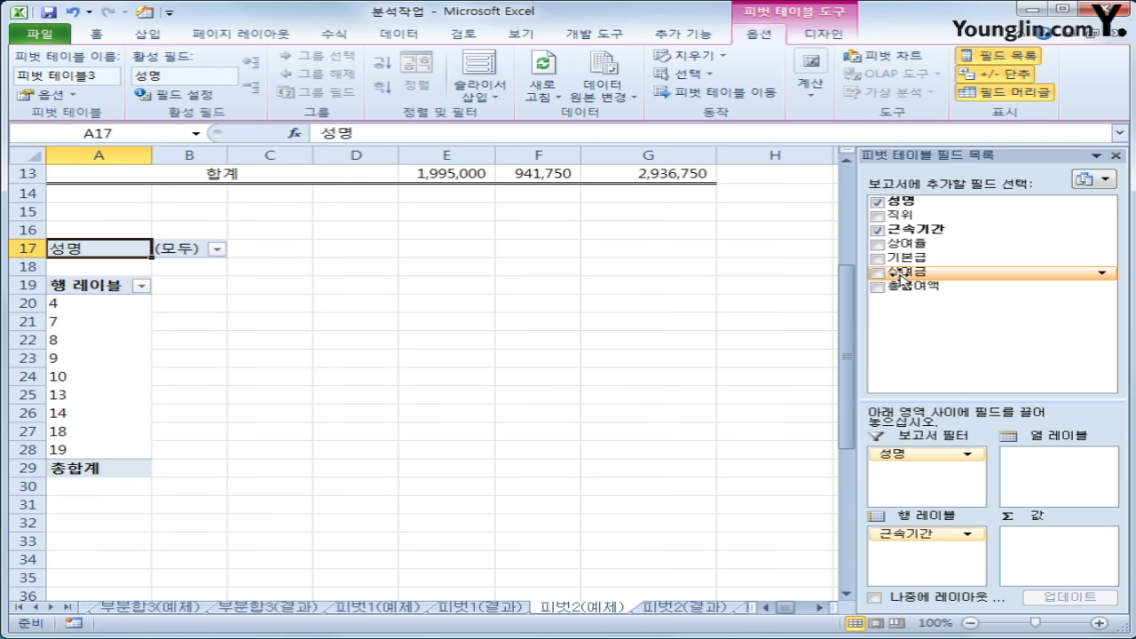
left_click_drag(940, 215, 1043, 470)
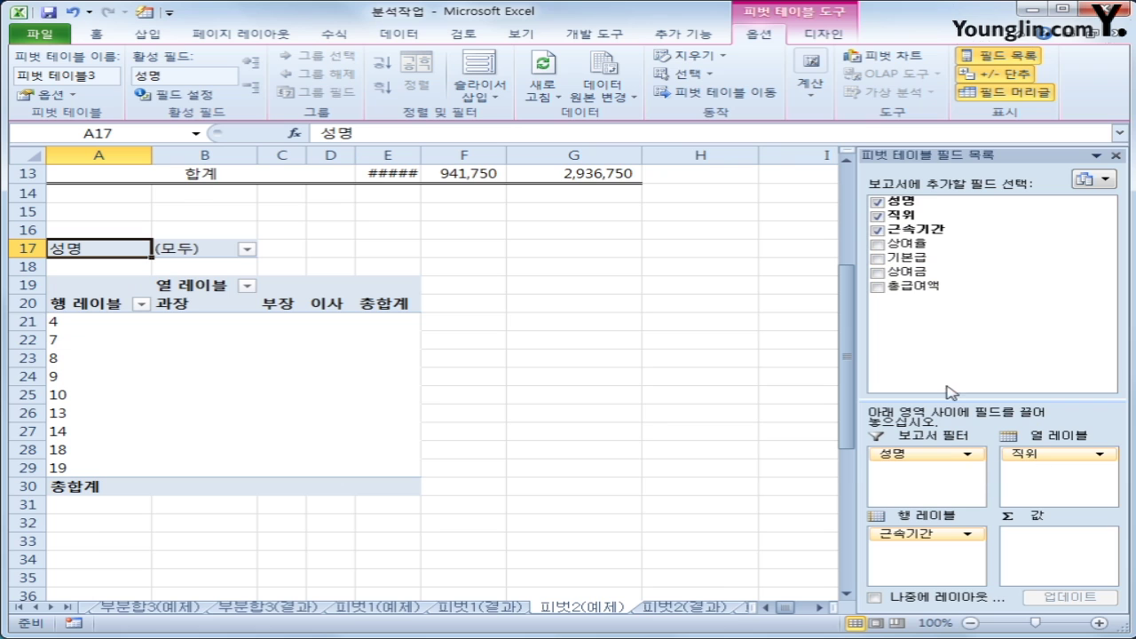
left_click_drag(914, 259, 1058, 554)
left_click_drag(898, 288, 1048, 572)
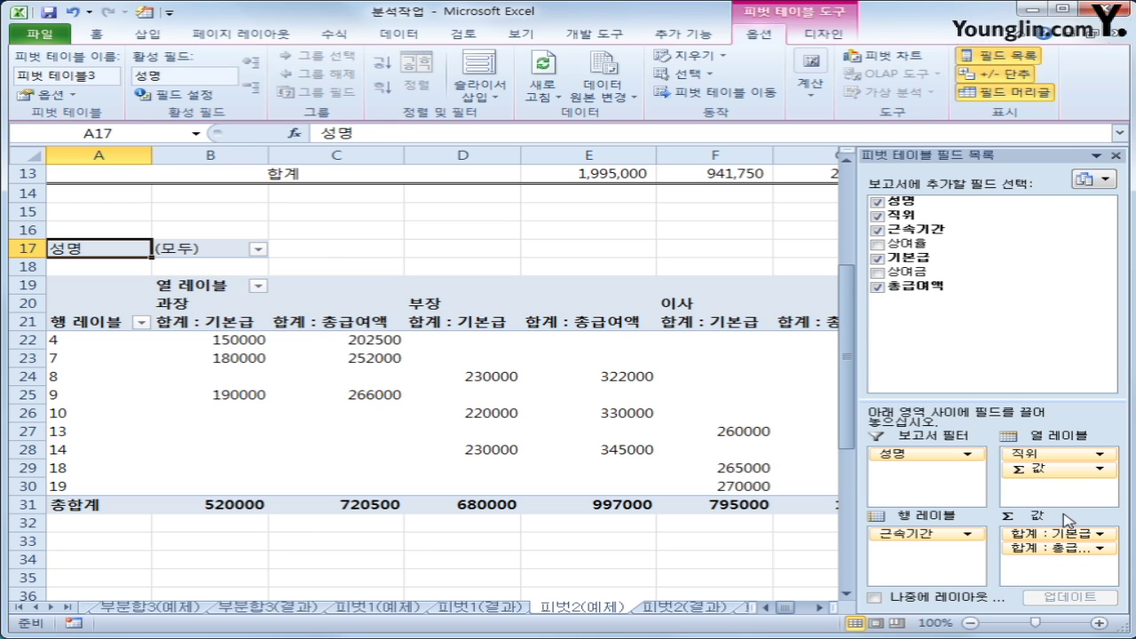
left_click_drag(1056, 472, 931, 572)
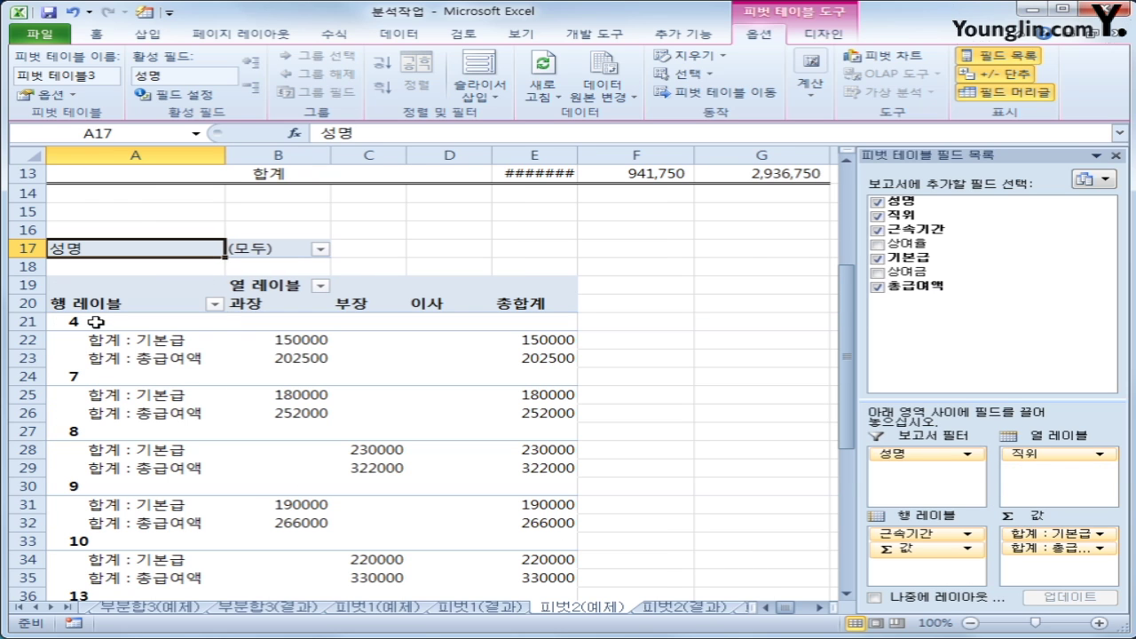
Step: Group the 근속기간 row labels from 1 to 20 in intervals of 5
left_click(95, 323)
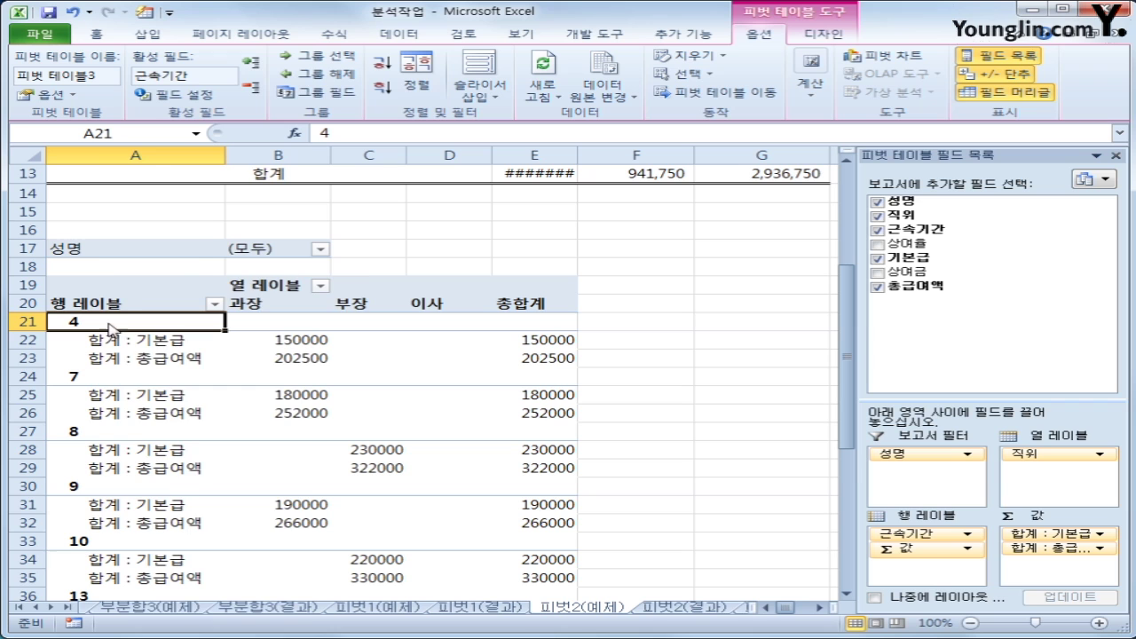
right_click(108, 323)
left_click(232, 486)
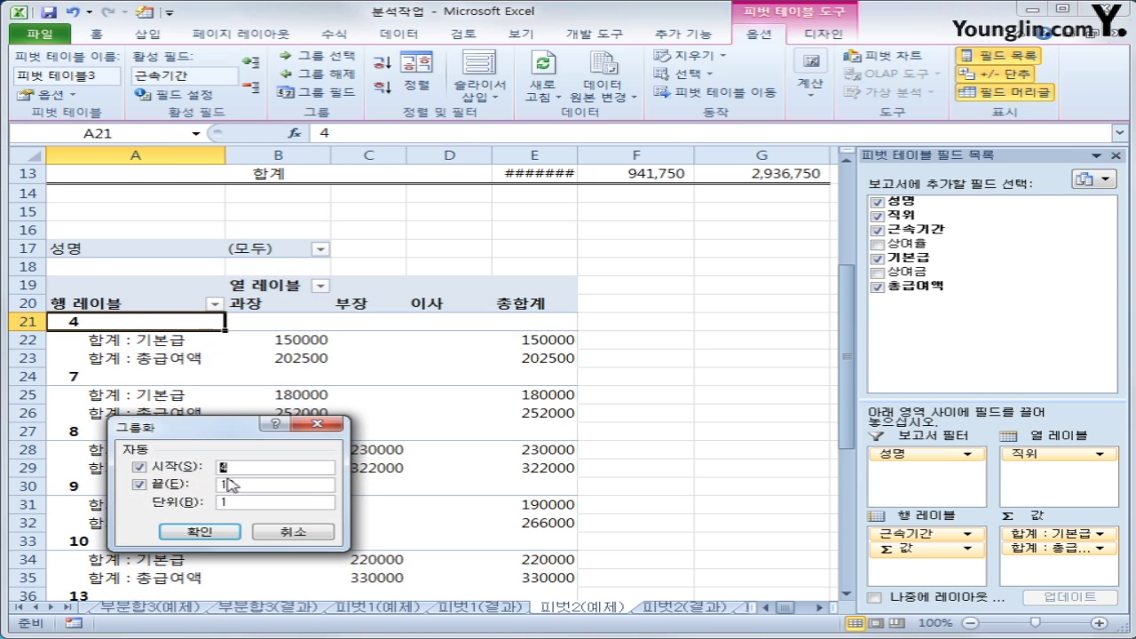
type("1")
key("Tab")
type("20")
double_click(235, 501)
key("BackSpace")
type("5")
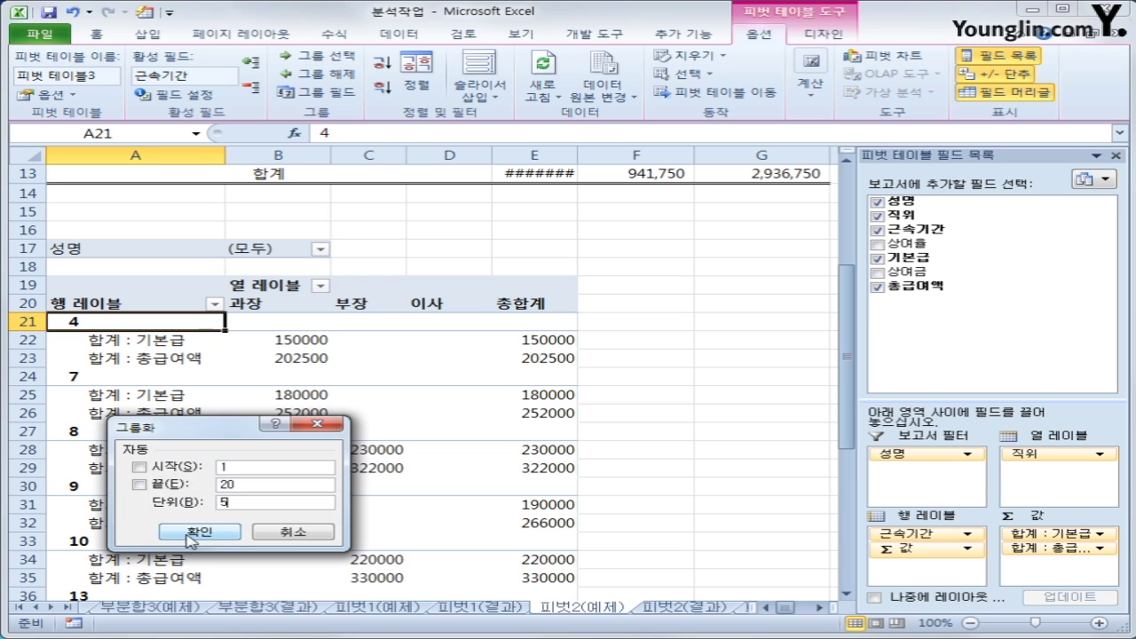
left_click(200, 531)
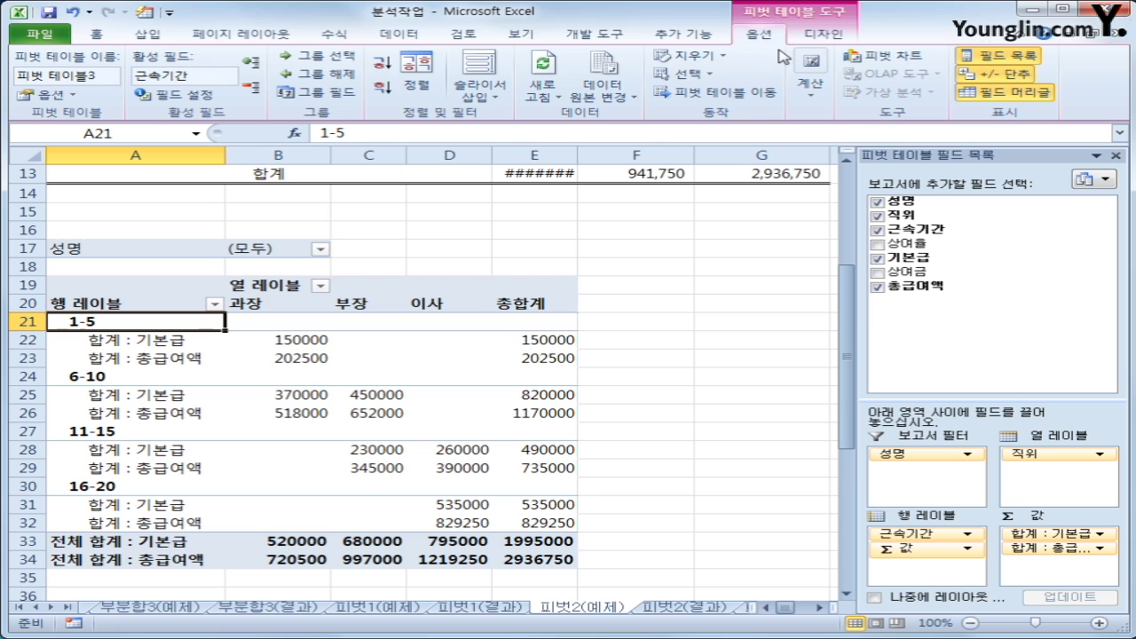
Step: Show the 임금명세표 pivot table in outline form (개요 형식으로 표시) and select the empty cell G35
left_click(824, 35)
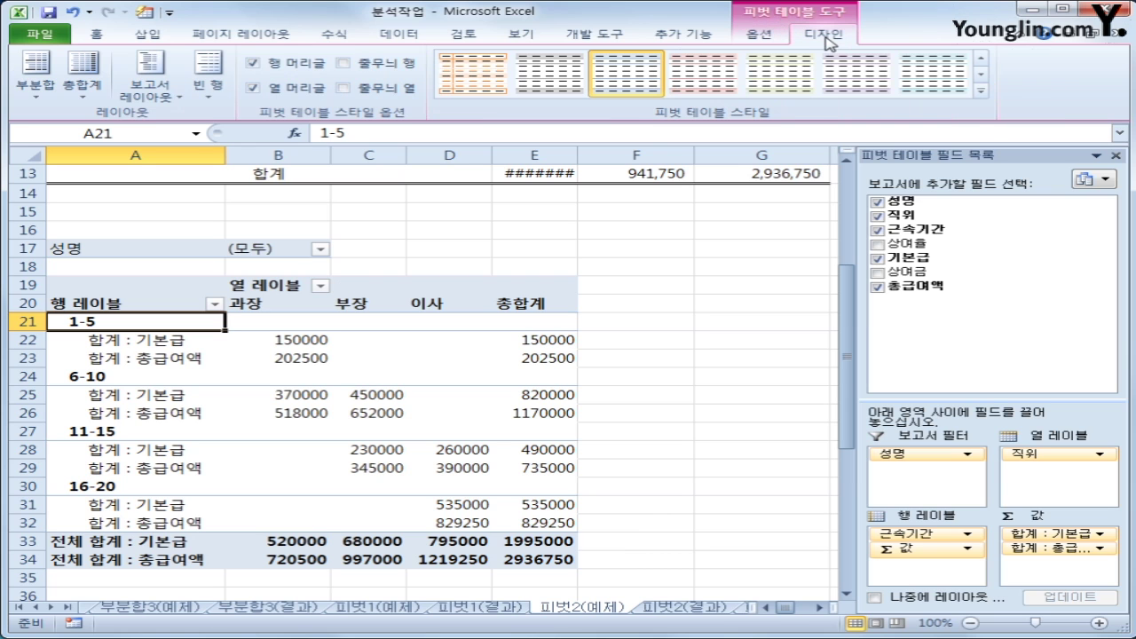
left_click(165, 97)
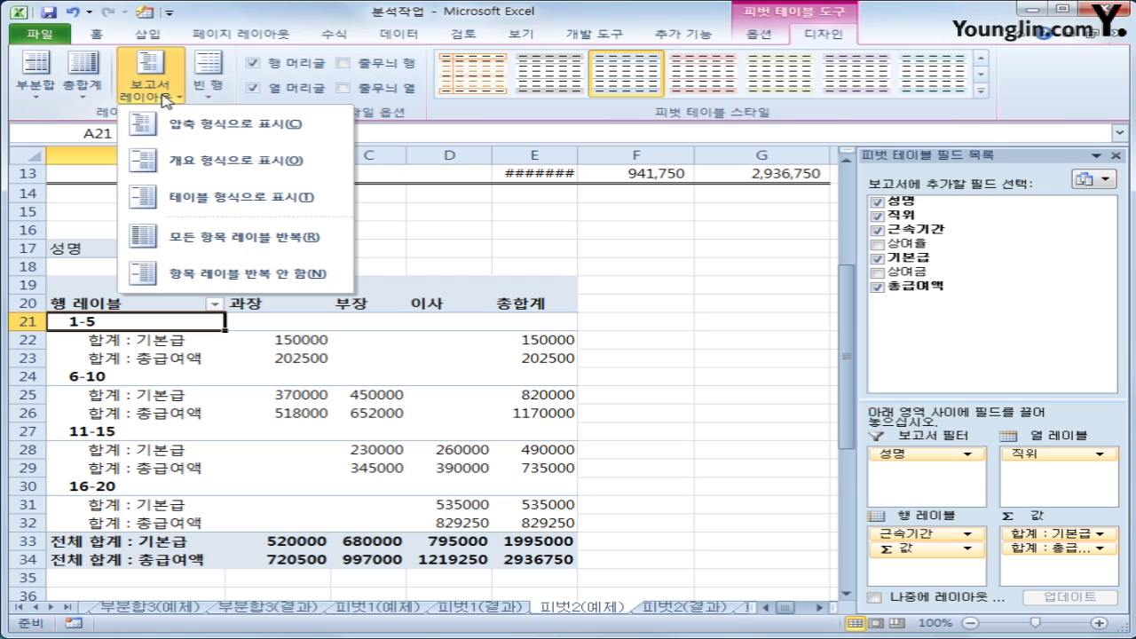
left_click(210, 163)
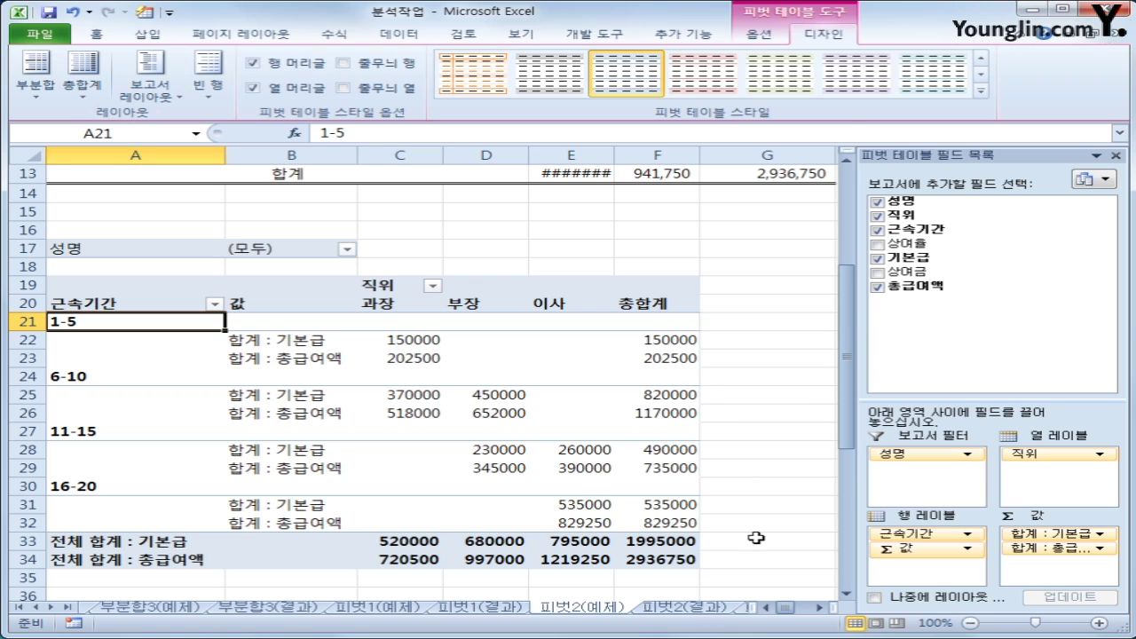
left_click(775, 574)
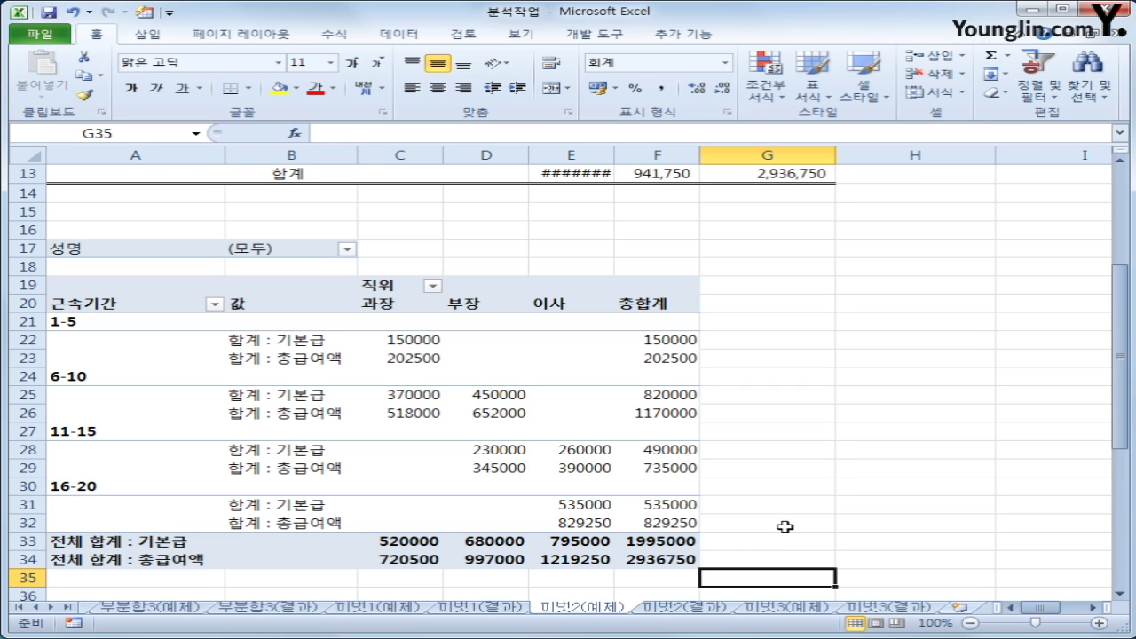
Step: On the 피벗3(예제) sheet, create a pivot table from B2:G12, placed on the existing worksheet at cell B18
left_click(805, 610)
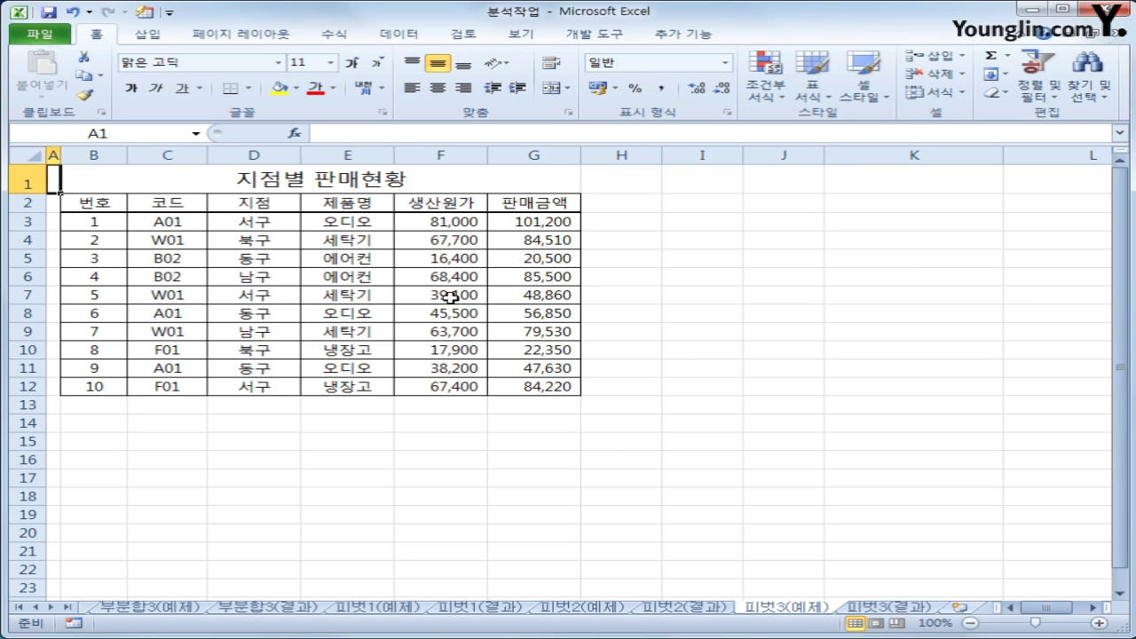
left_click(124, 204)
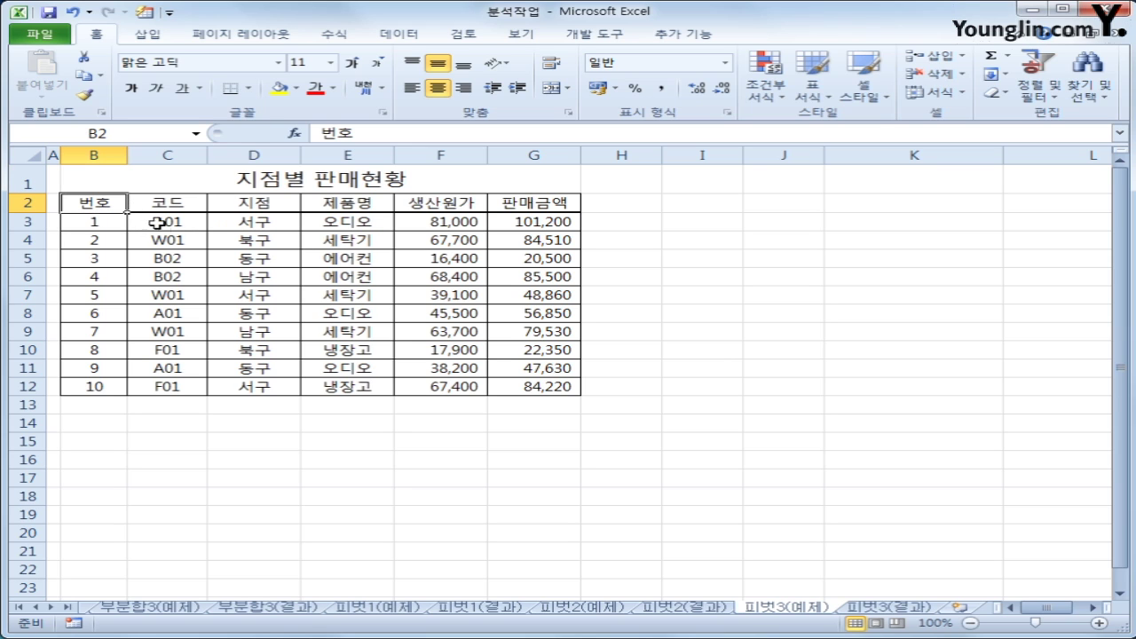
left_click(148, 39)
left_click(40, 67)
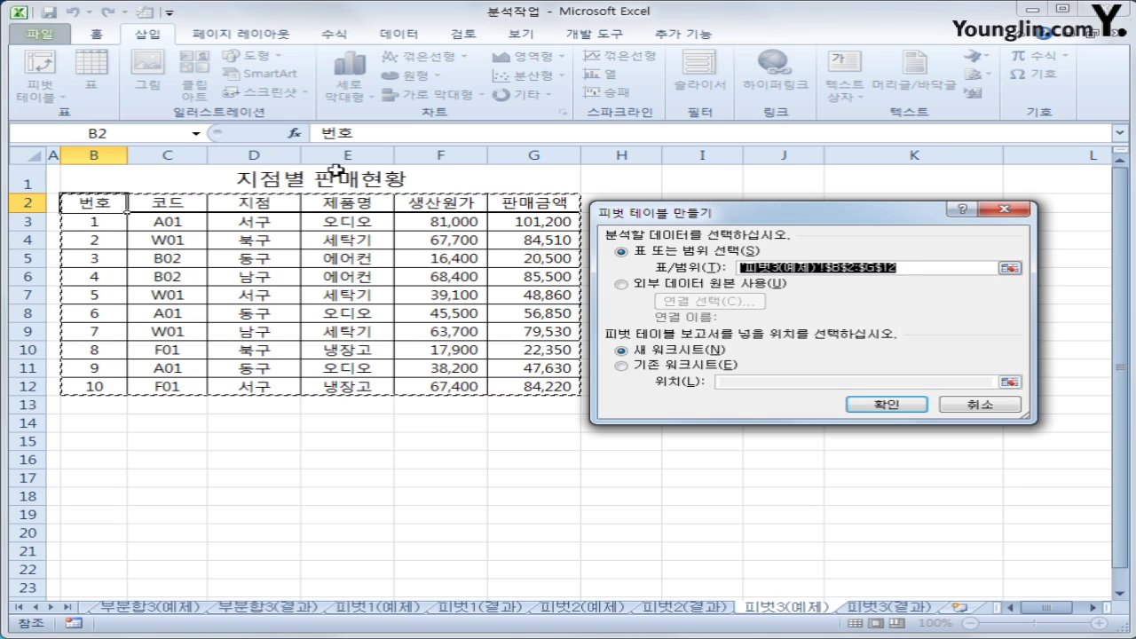
left_click(622, 365)
left_click(751, 385)
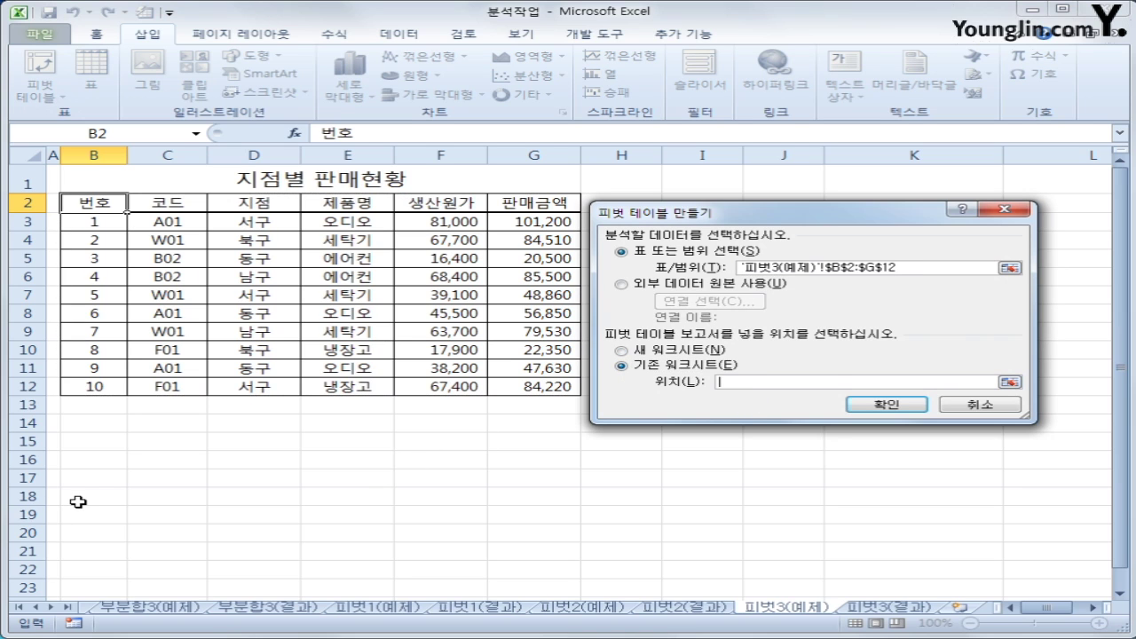
left_click(80, 499)
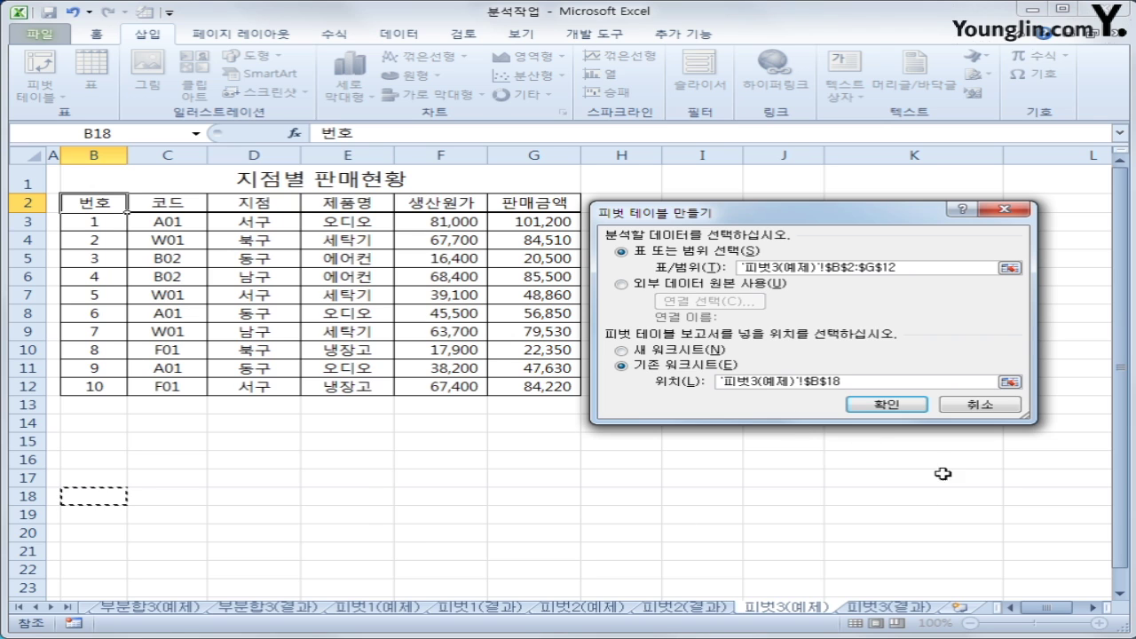
left_click(890, 404)
Step: Set 코드 as report filter, 지점 as rows, 제품명 as columns, and 생산원가 and 판매금액 as values, with Σ 값 moved to the rows
scroll(646, 459, "down", 3)
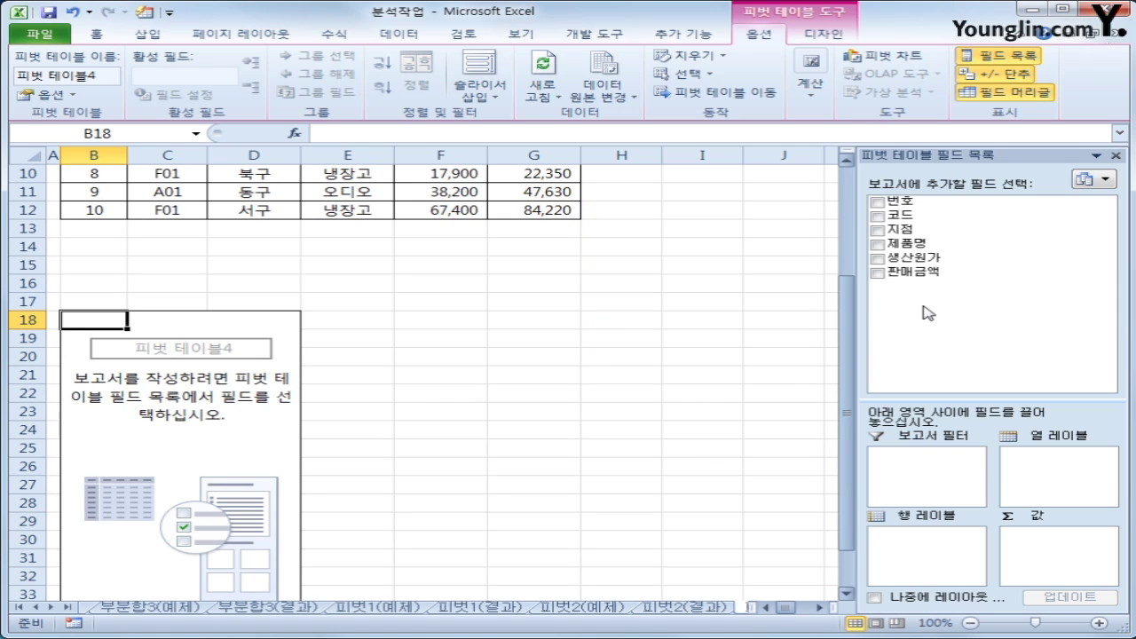
left_click_drag(914, 216, 930, 479)
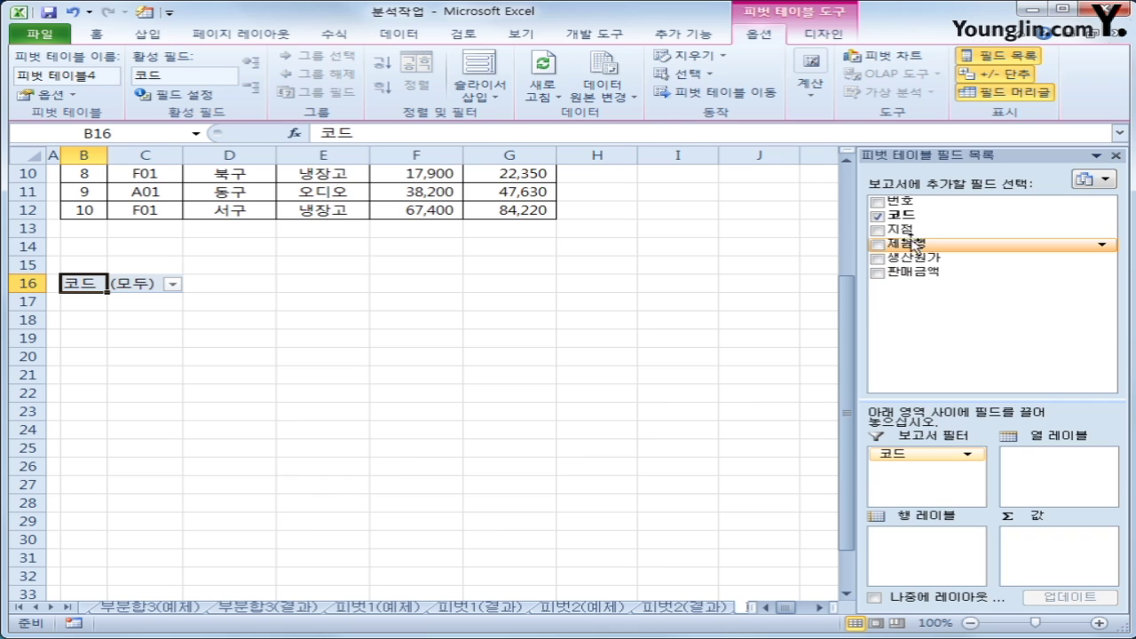
left_click_drag(905, 229, 936, 563)
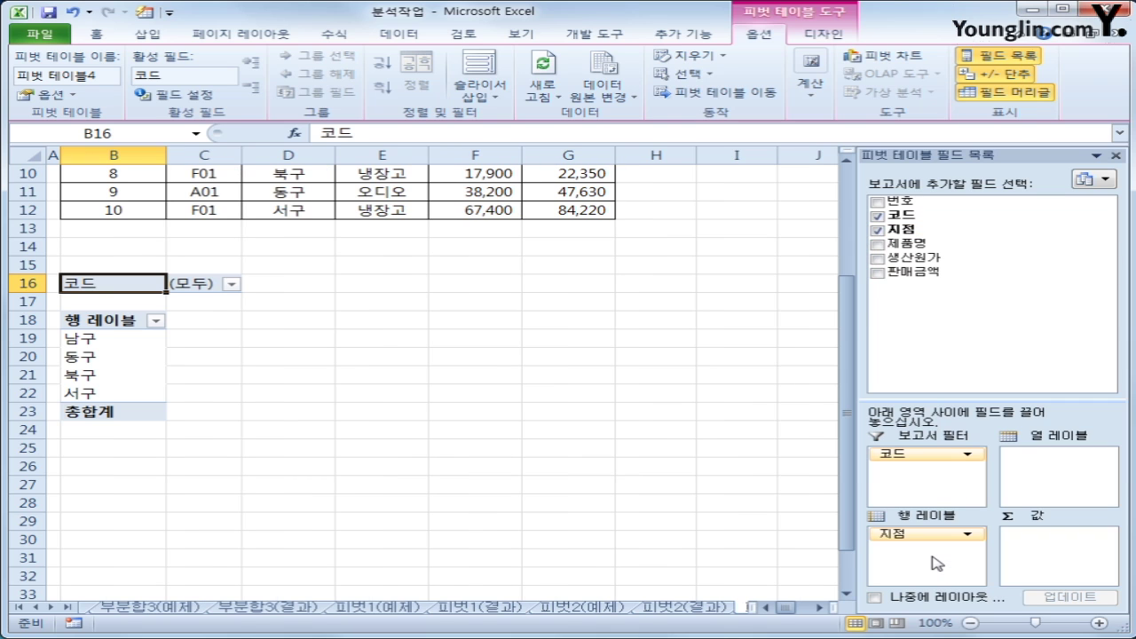
left_click_drag(914, 243, 1066, 469)
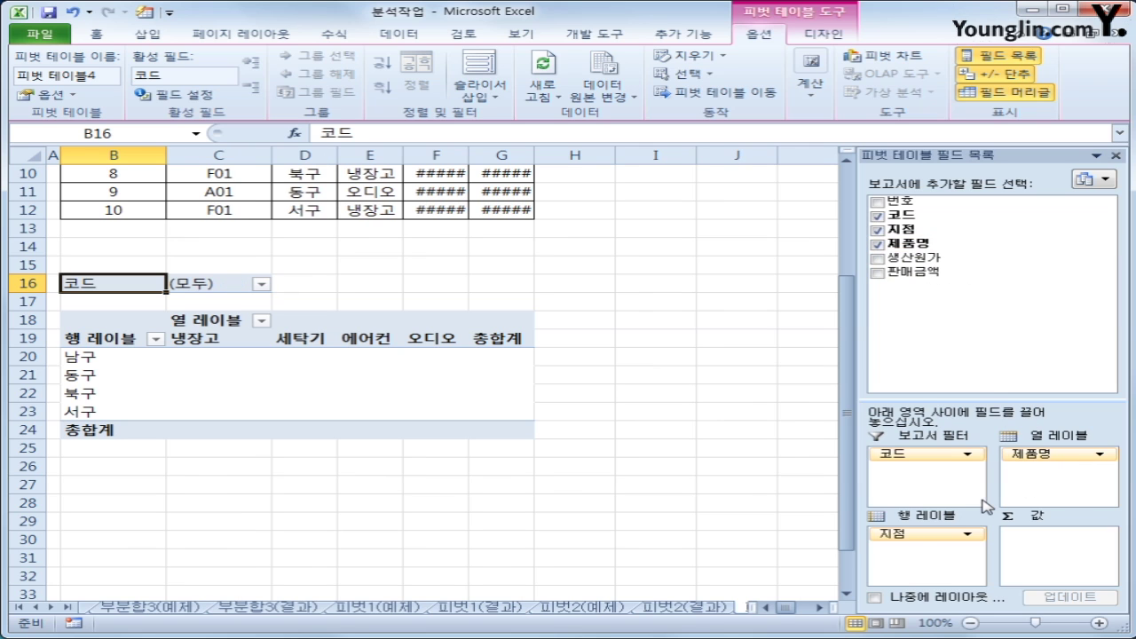
left_click_drag(923, 258, 1042, 576)
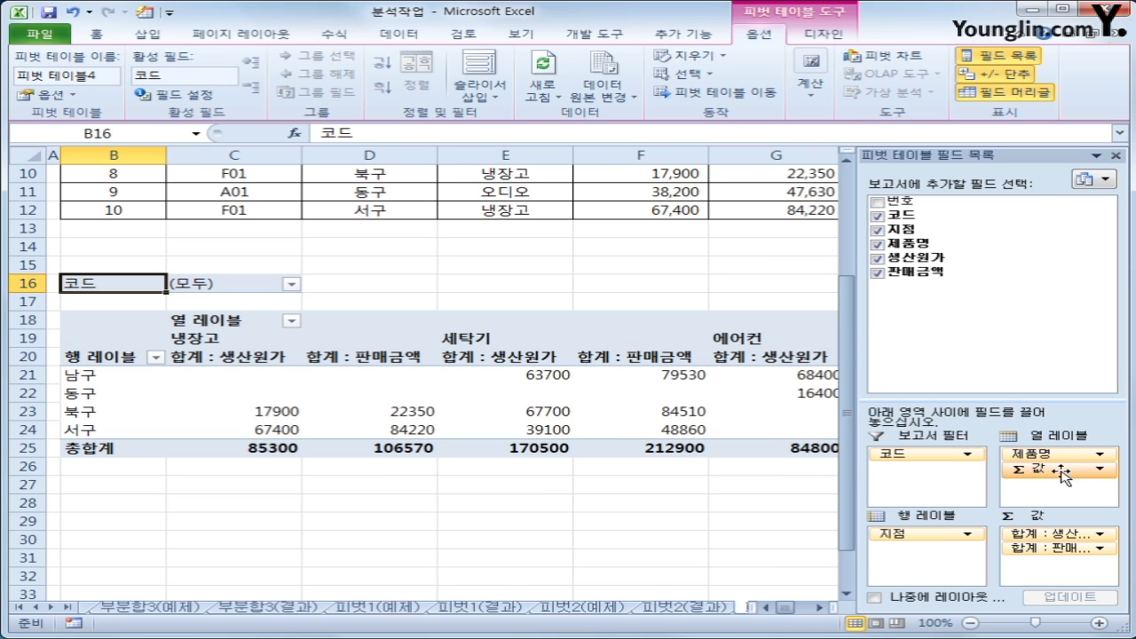
left_click_drag(1057, 467, 966, 560)
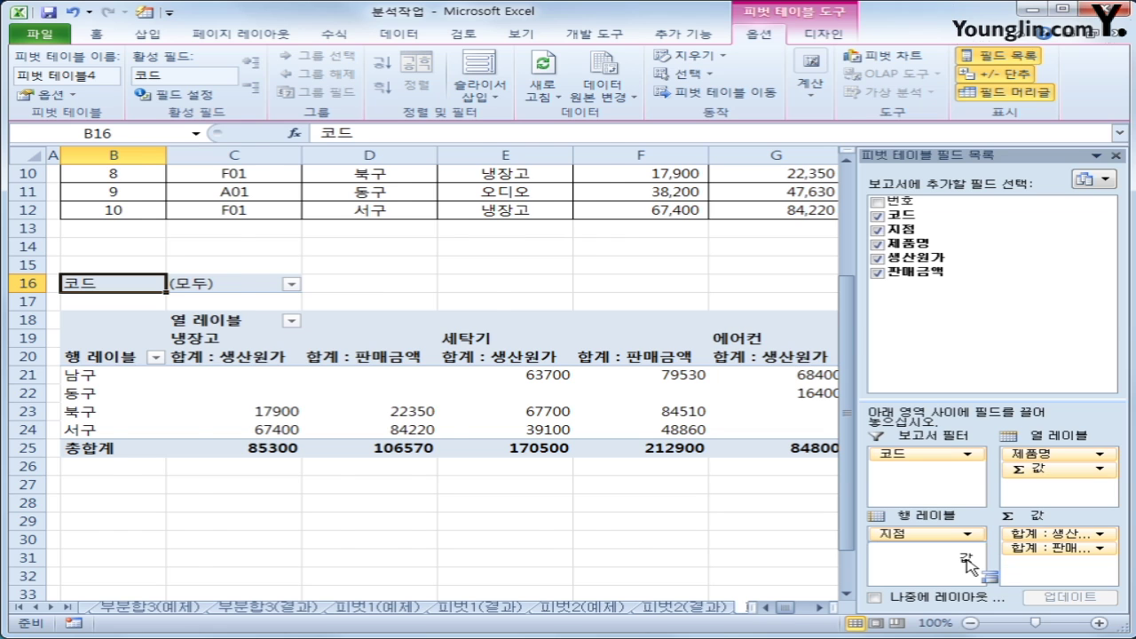
left_click_drag(966, 560, 971, 567)
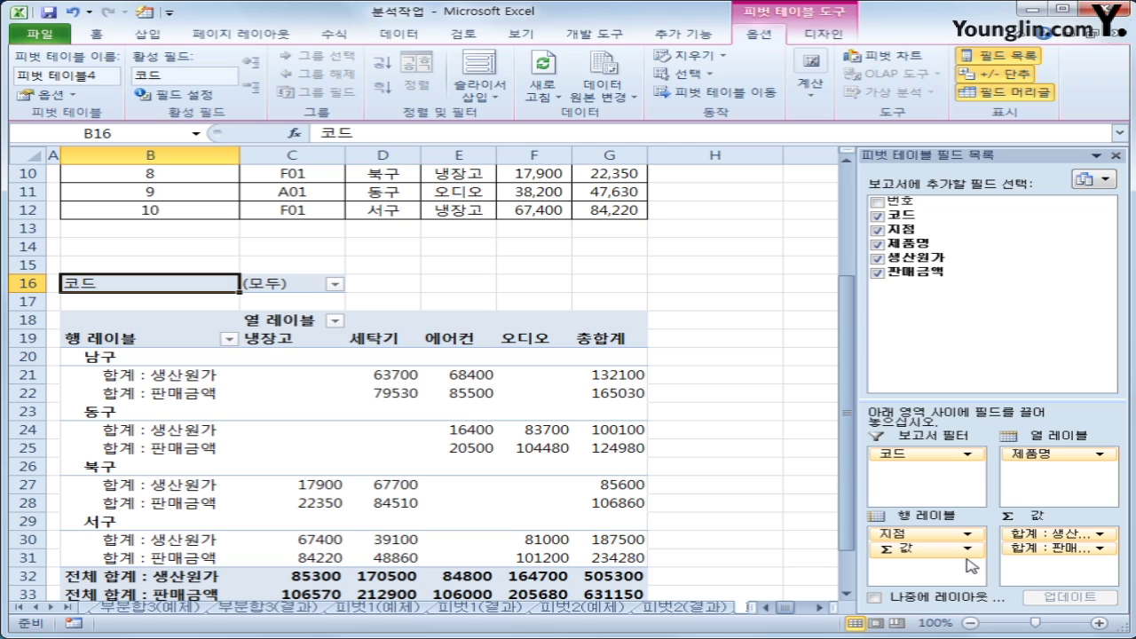
Step: Show the 지점별 판매현황 pivot table in outline form (개요 형식으로 표시)
mouse_move(519, 507)
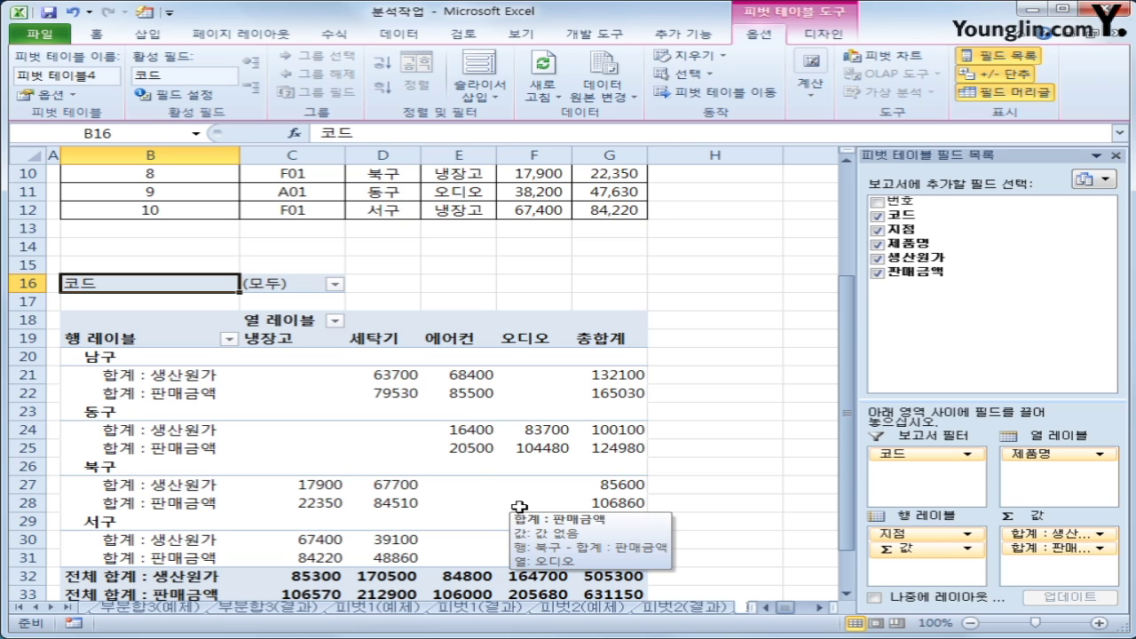
left_click(172, 337)
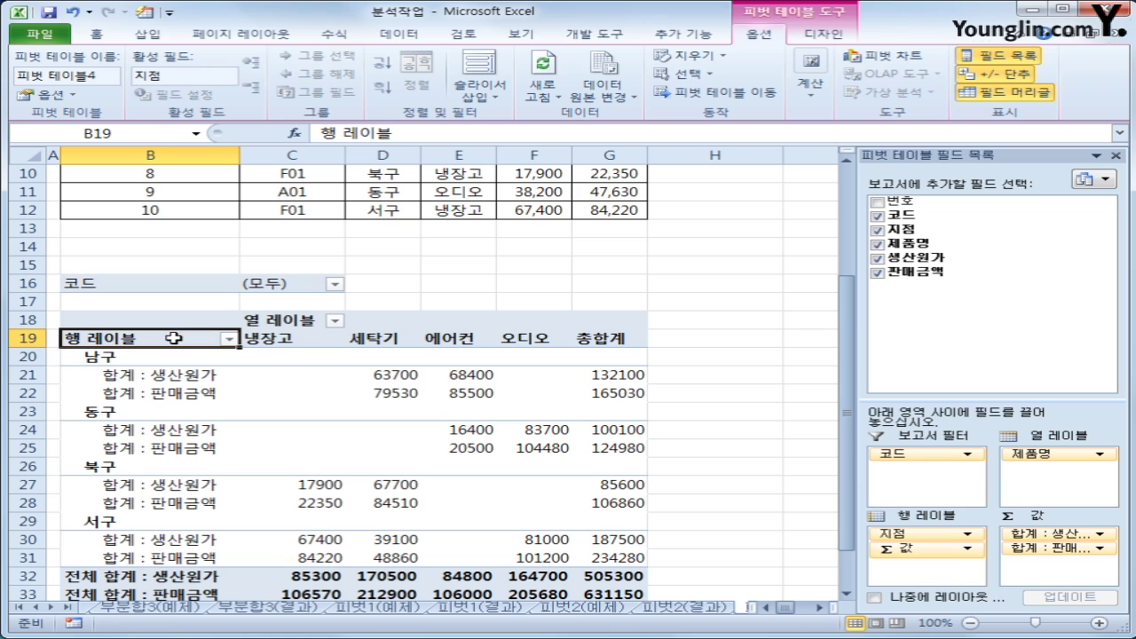
left_click(813, 36)
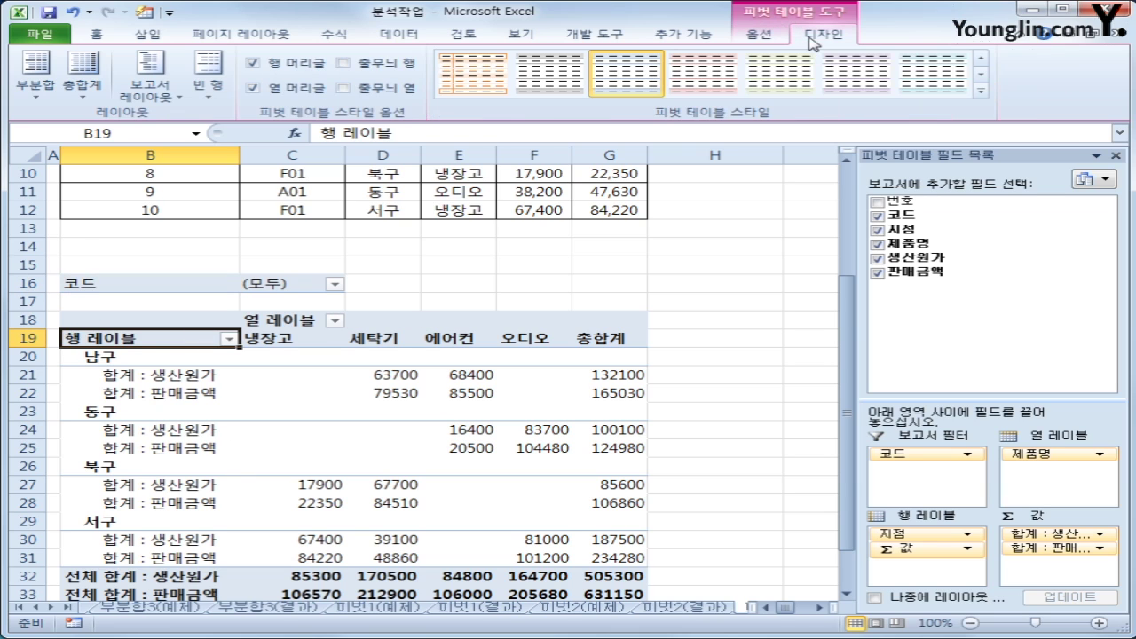
left_click(169, 98)
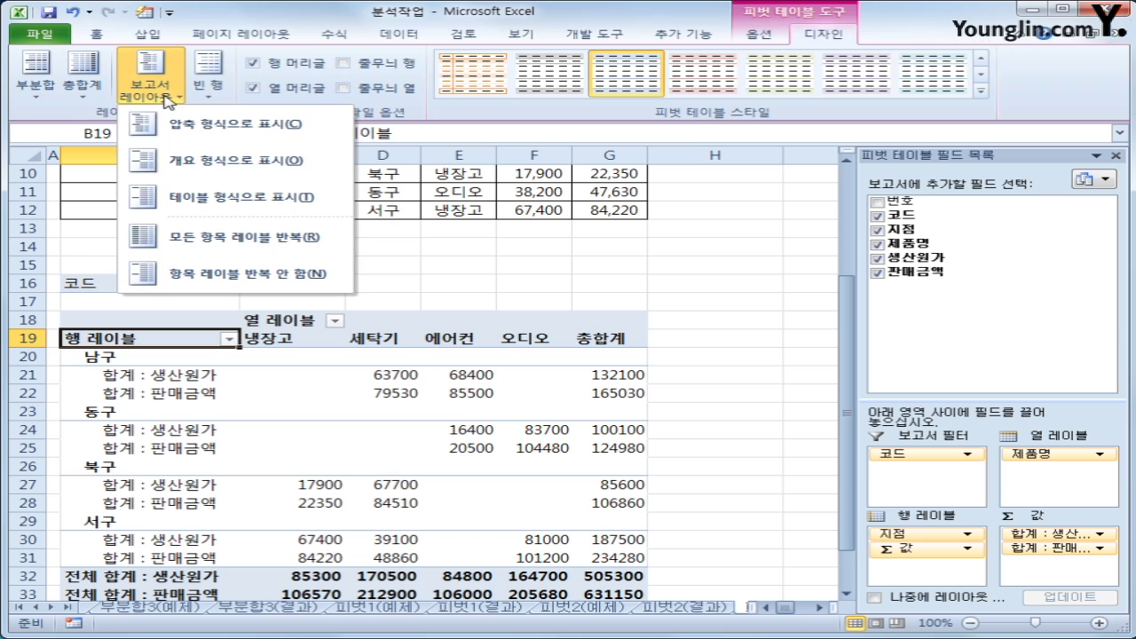
left_click(183, 162)
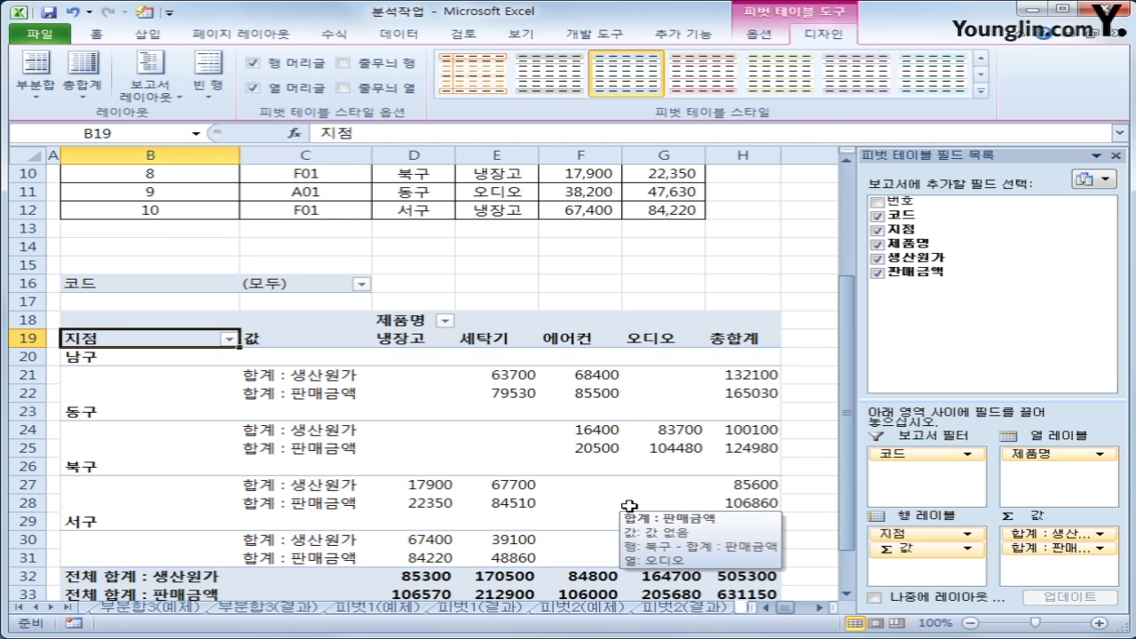
Step: Apply the AutoFormat (자동 서식) table format with black header and total rows and yellow text to the 지점별 판매현황 pivot table
scroll(557, 459, "down", 1)
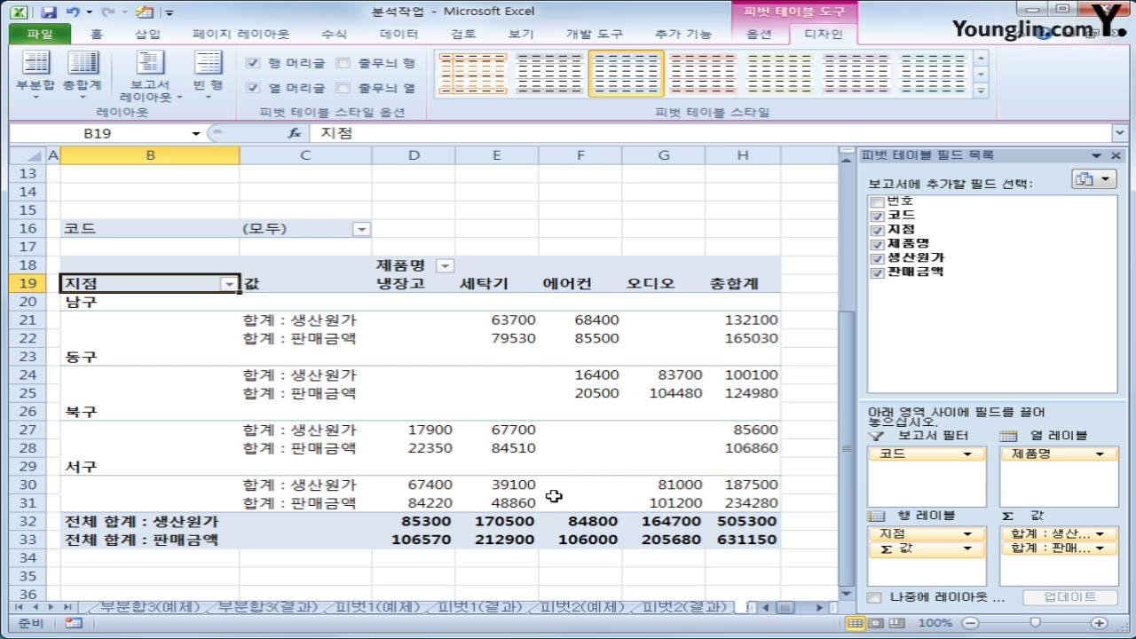
left_click(142, 13)
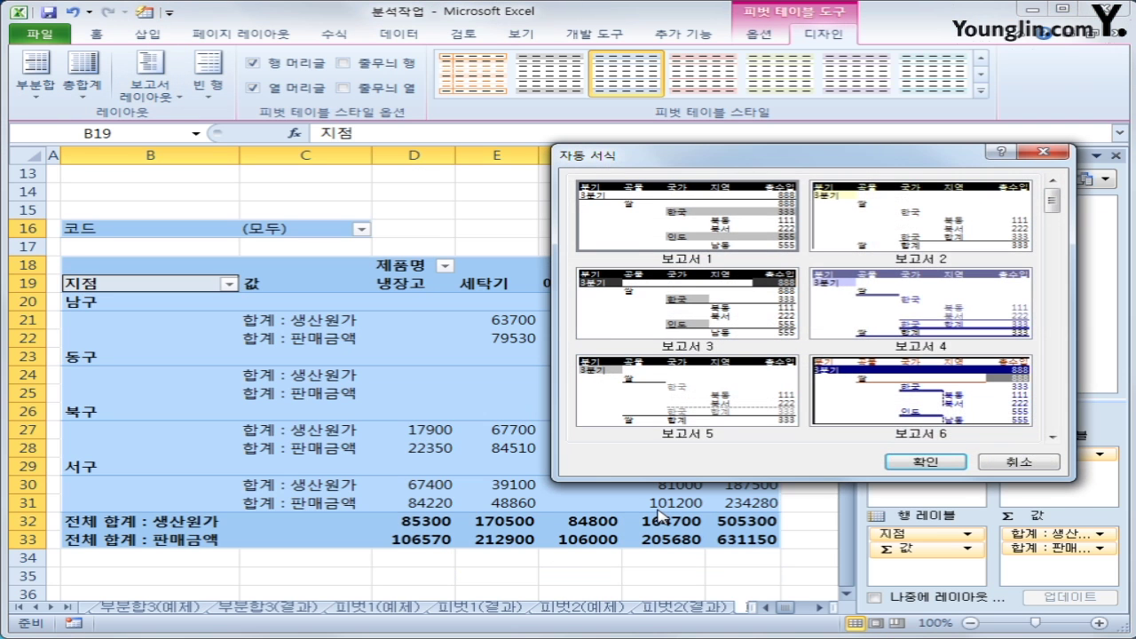
left_click(1052, 437)
left_click(1051, 436)
left_click(1052, 437)
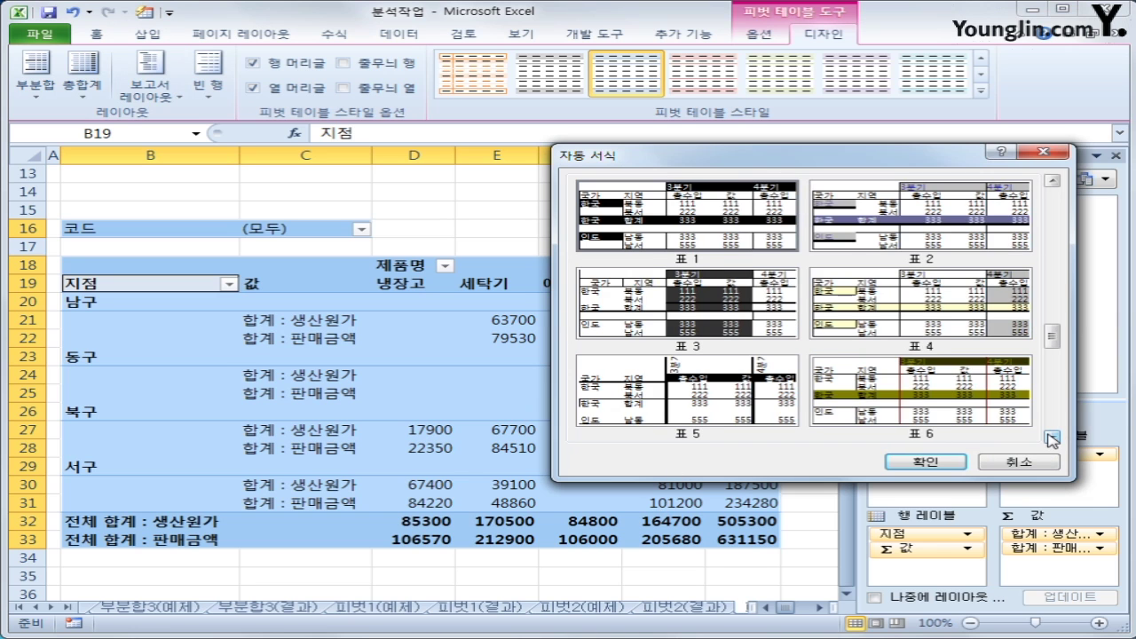
left_click(1051, 436)
left_click(1051, 436)
left_click(1027, 429)
left_click(932, 461)
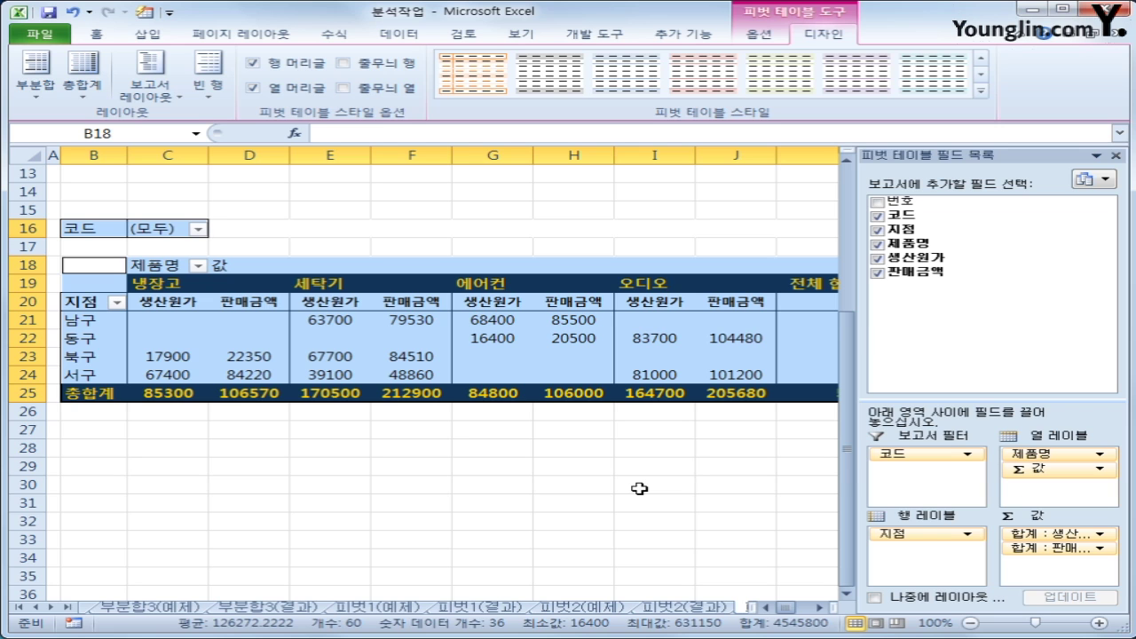
Step: Move Σ 값 from the column labels back to the row labels, below 지점
left_click(806, 502)
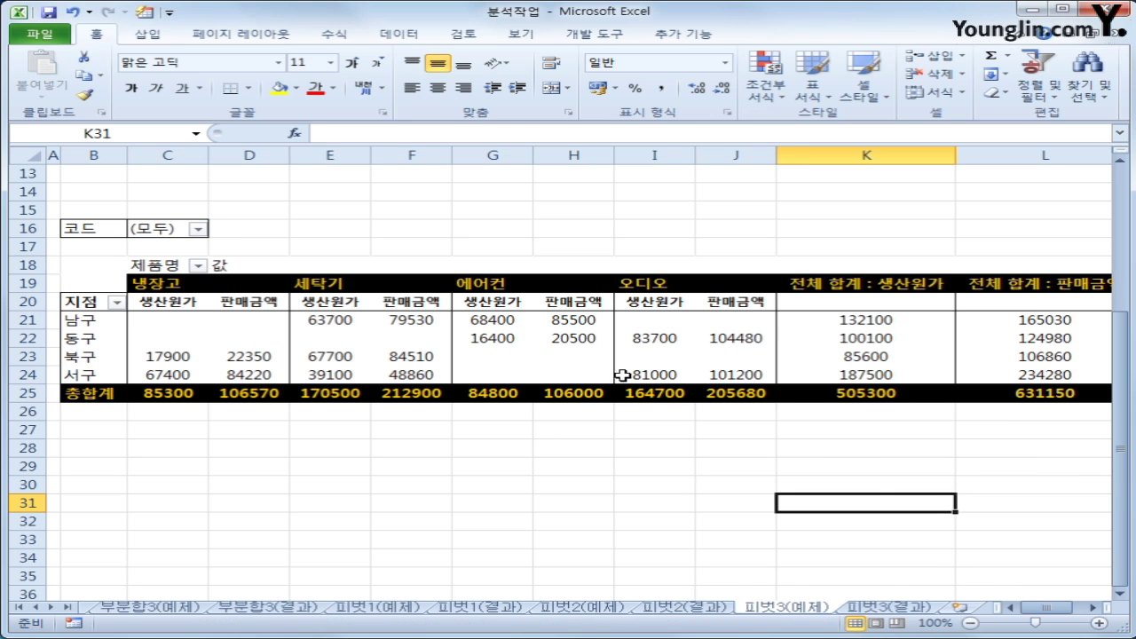
left_click(729, 338)
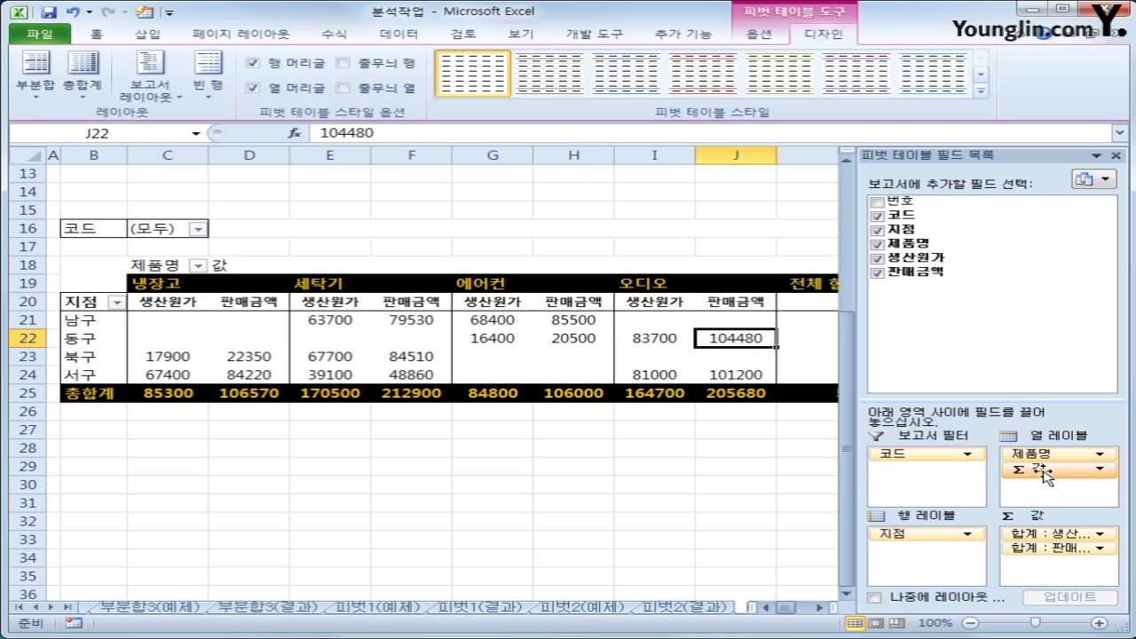
left_click_drag(1047, 473, 915, 552)
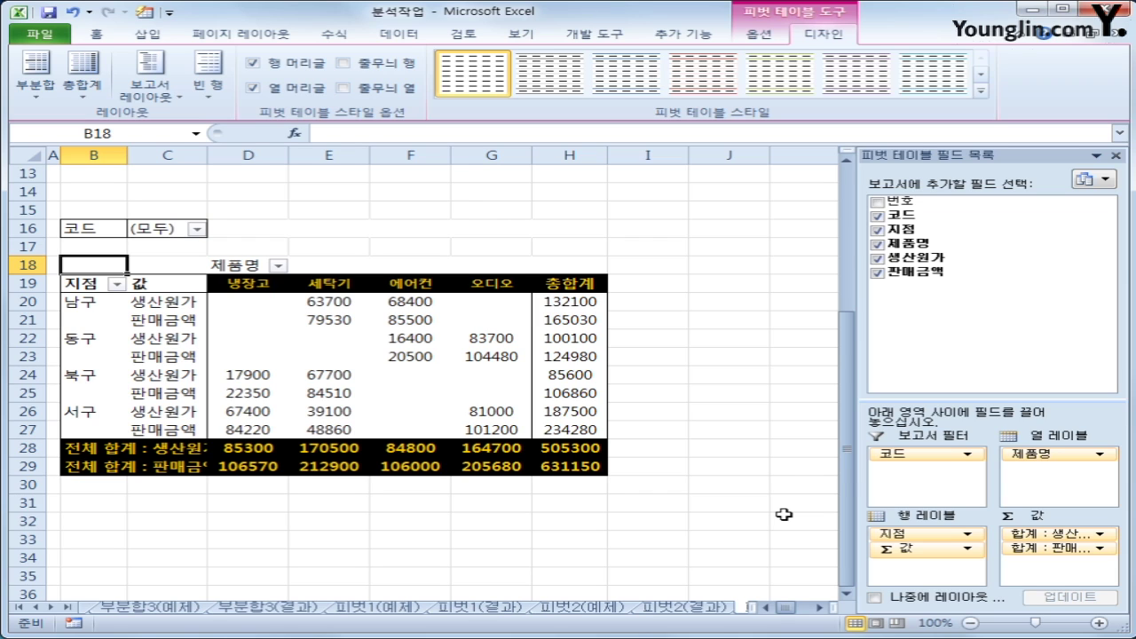
Step: In the pivot table options, turn off the display of row grand totals (행 총합계 표시)
right_click(249, 306)
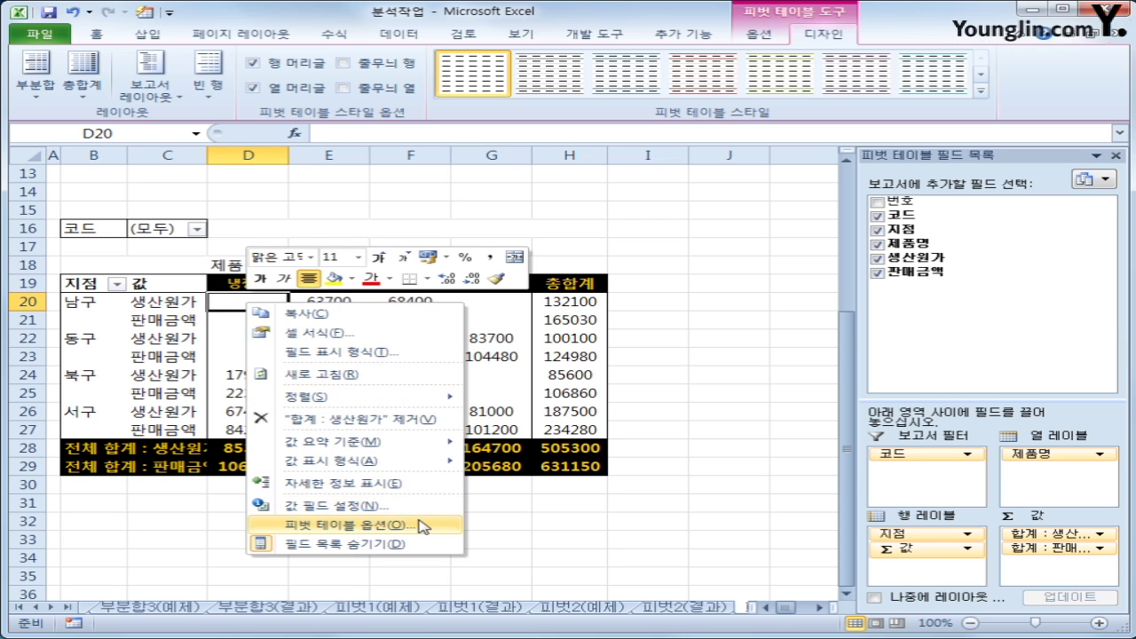
left_click(756, 35)
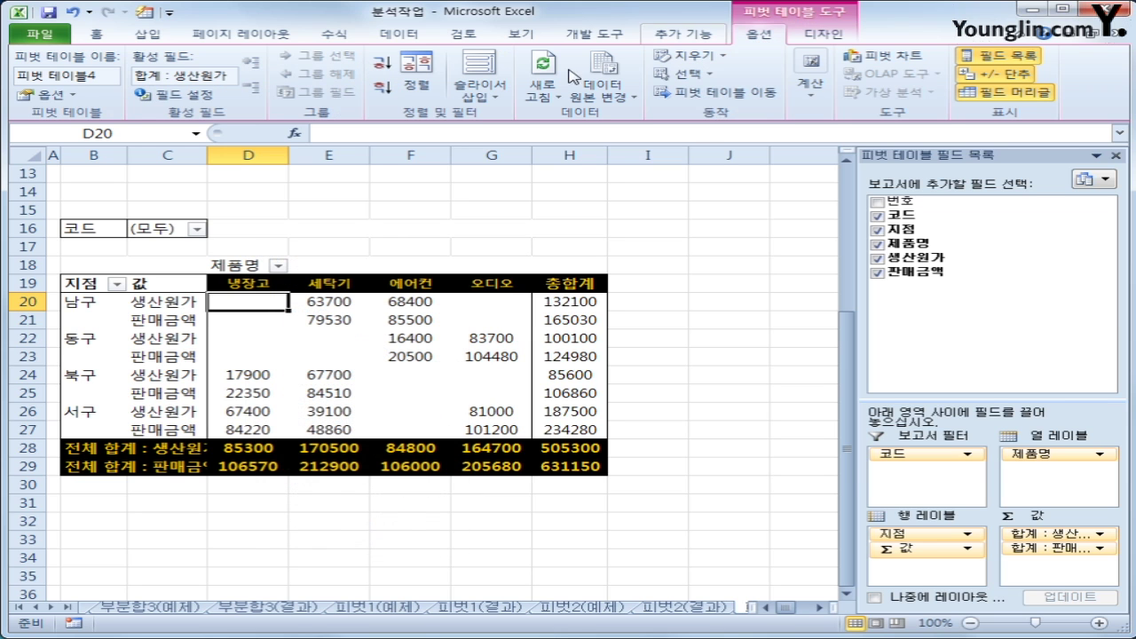
left_click(64, 98)
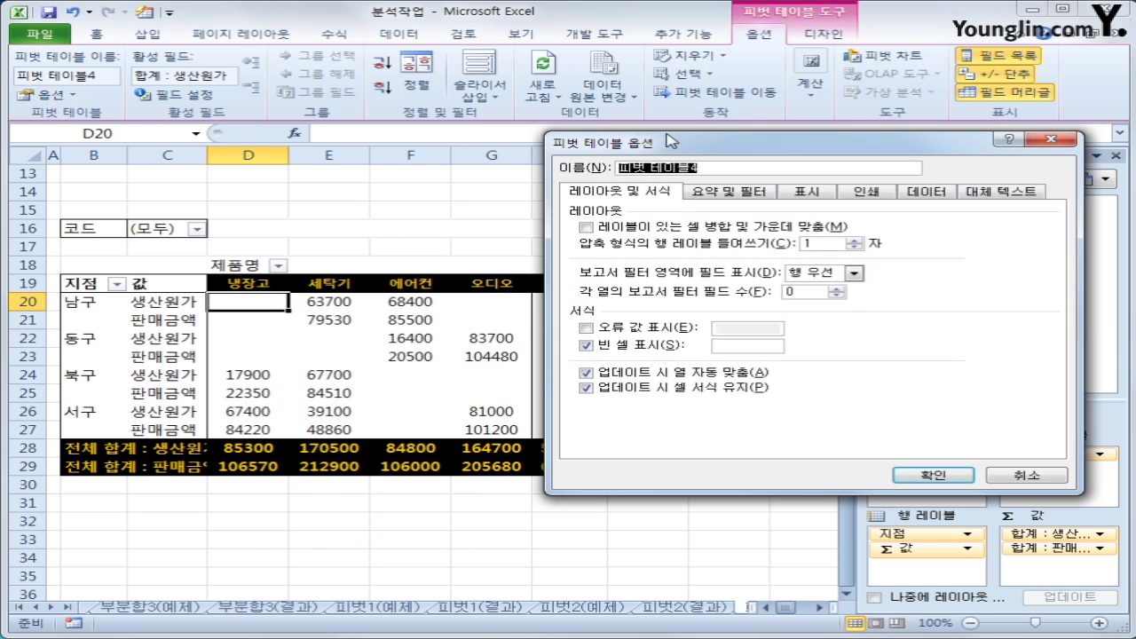
left_click_drag(679, 149, 365, 160)
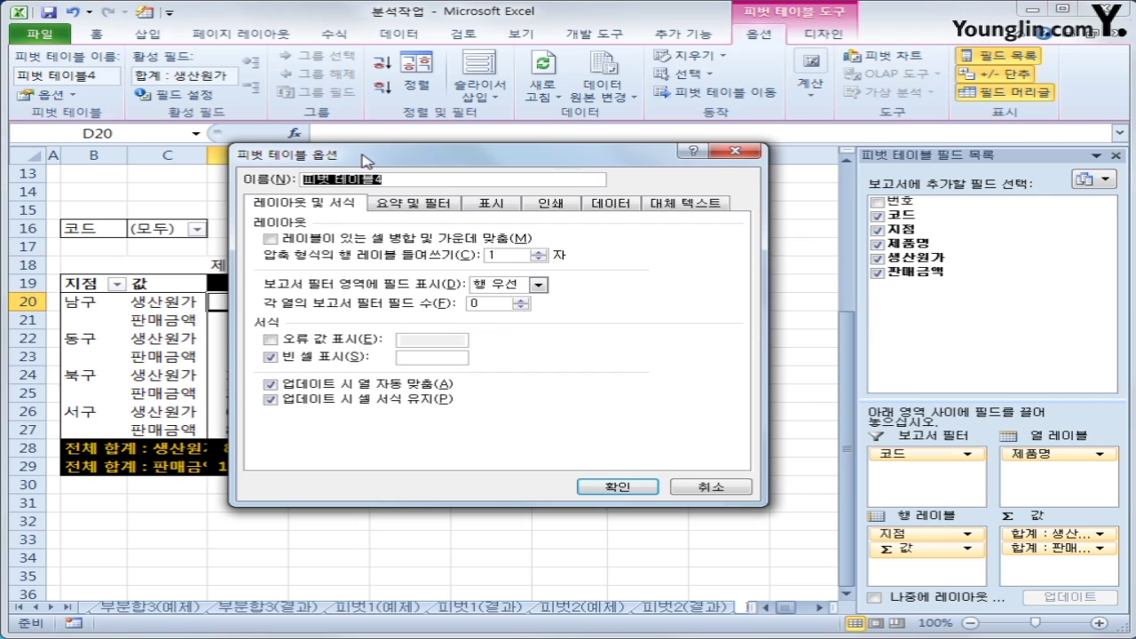
left_click(403, 206)
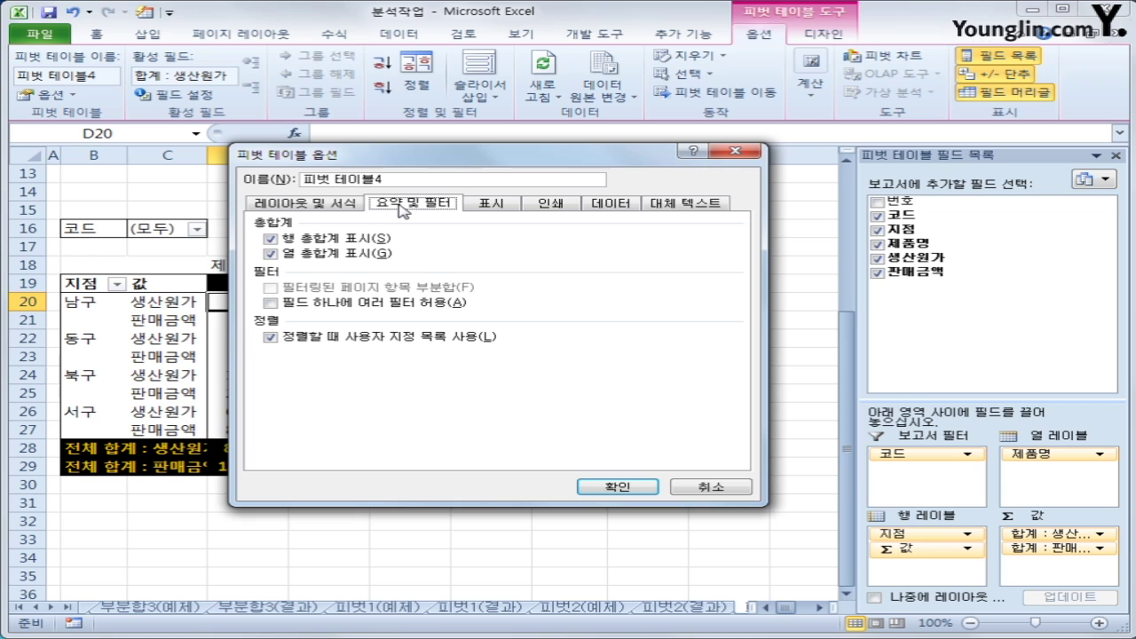
left_click(349, 241)
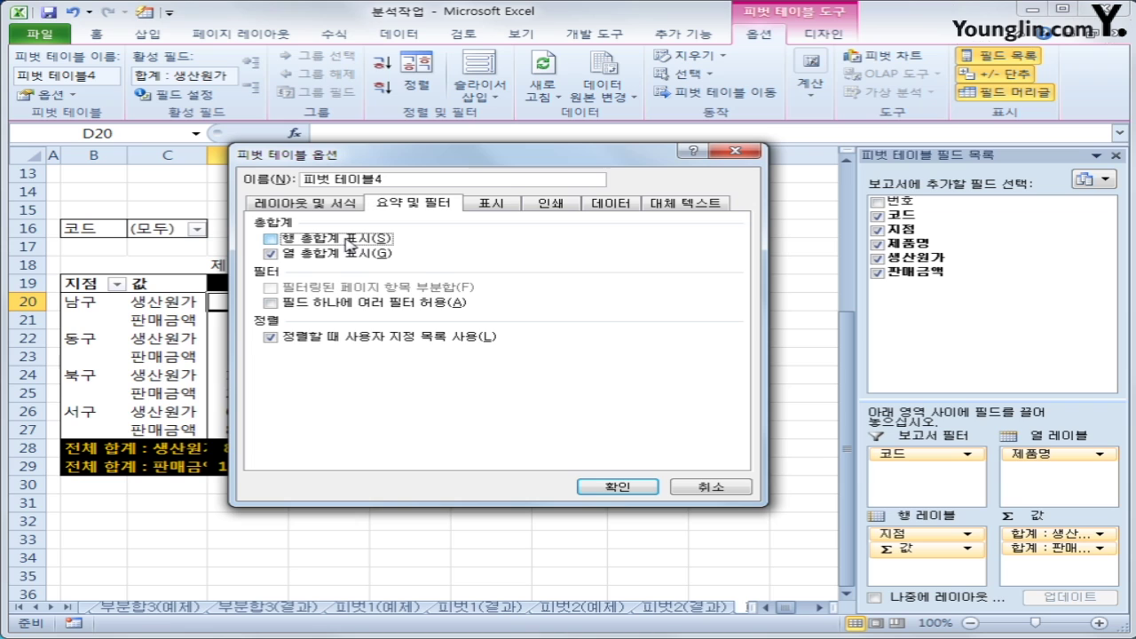
Step: Set empty cells of the pivot table to show * and apply the pivot table options
left_click(312, 208)
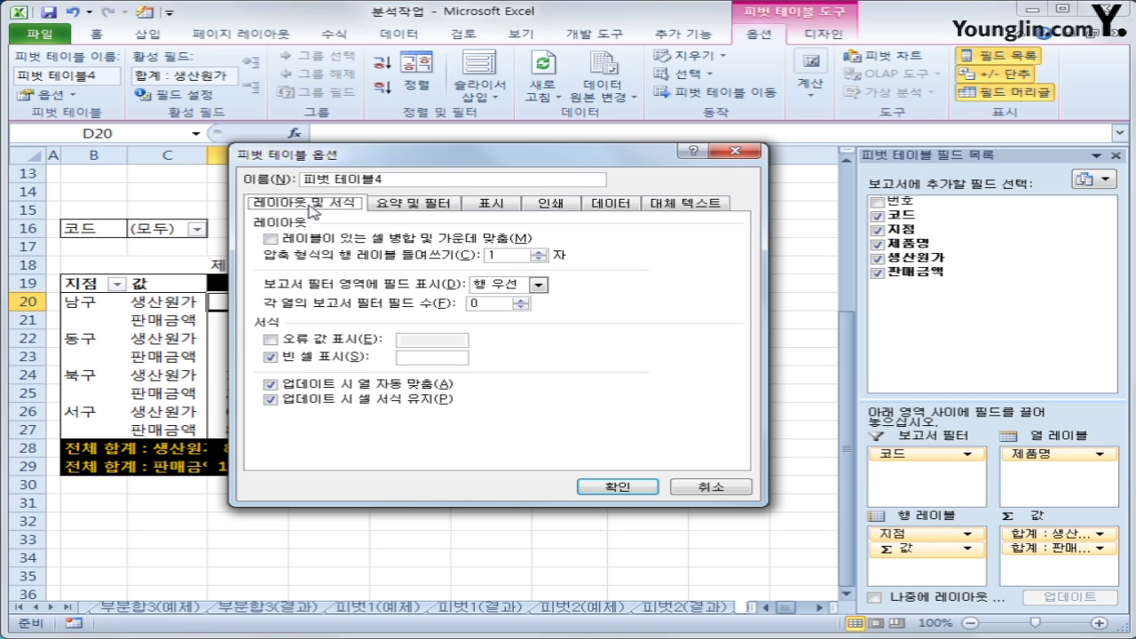
left_click(420, 357)
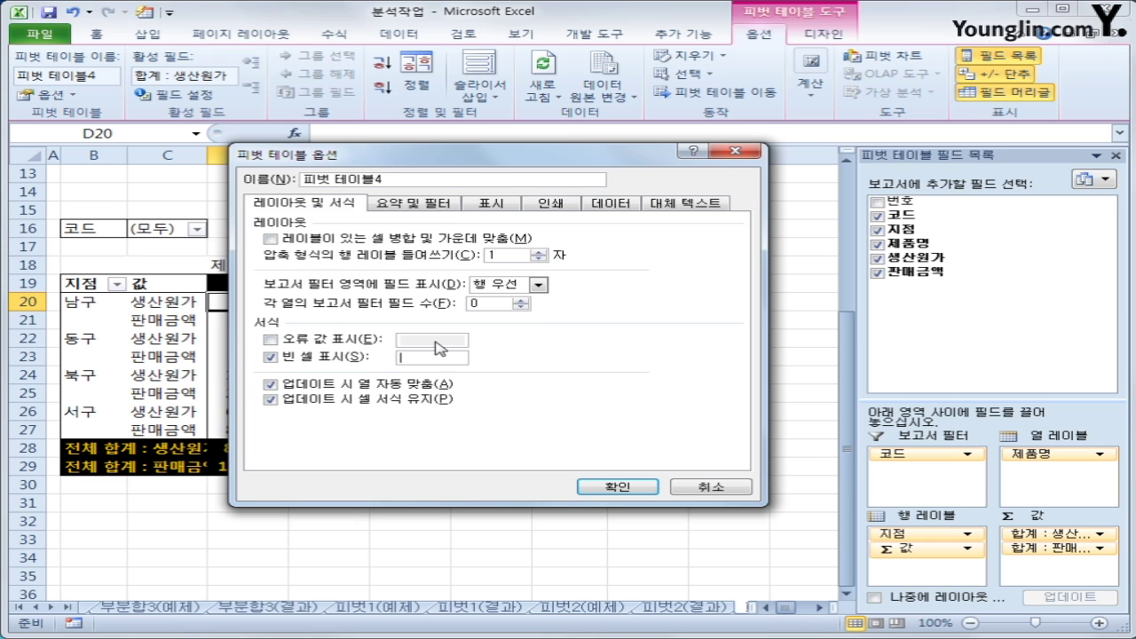
type("-")
left_click(618, 487)
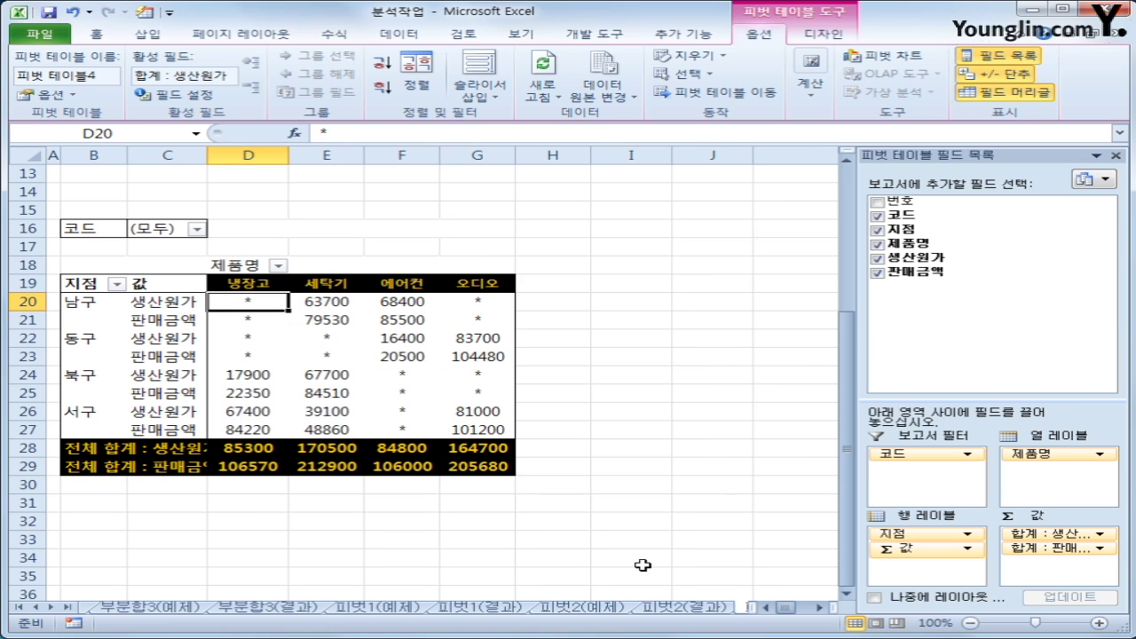
left_click(267, 317)
left_click(262, 338)
left_click(258, 352)
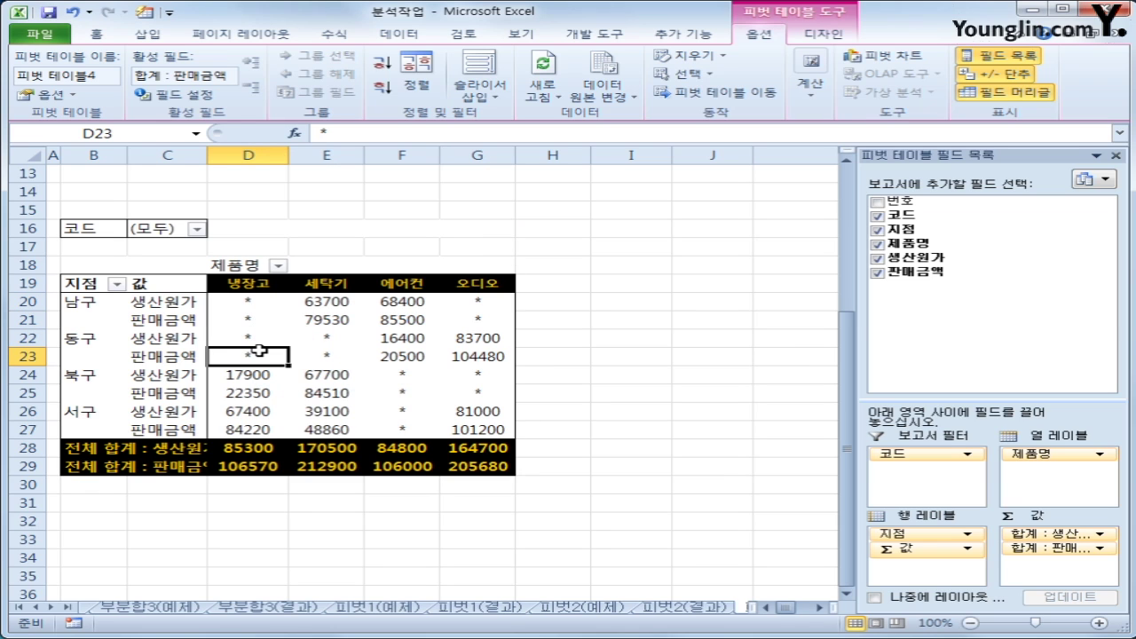
Step: Format the pivot values in D20:G29 as currency (통화) with the ₩ symbol and 0 decimal places
mouse_move(469, 439)
left_click_drag(259, 300, 469, 468)
right_click(449, 315)
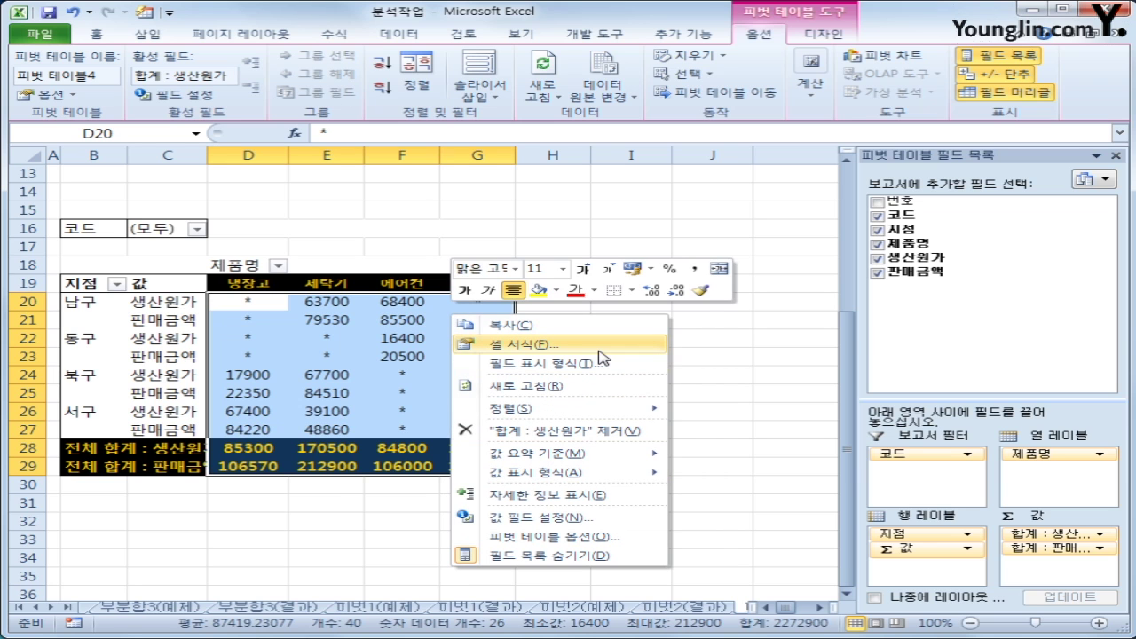
left_click(524, 343)
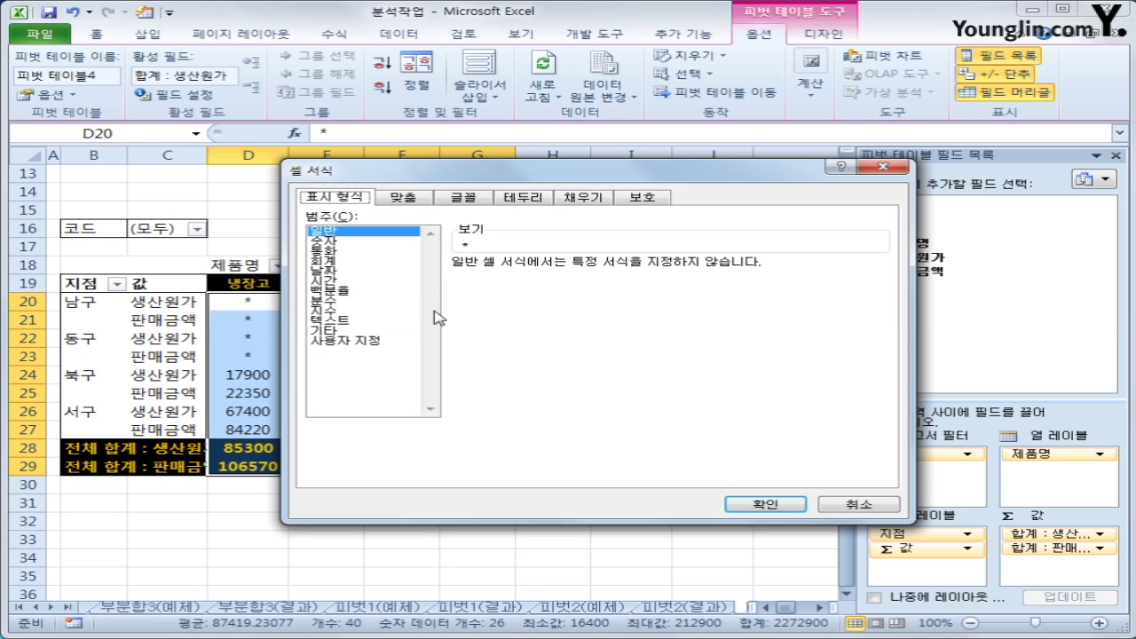
left_click(362, 254)
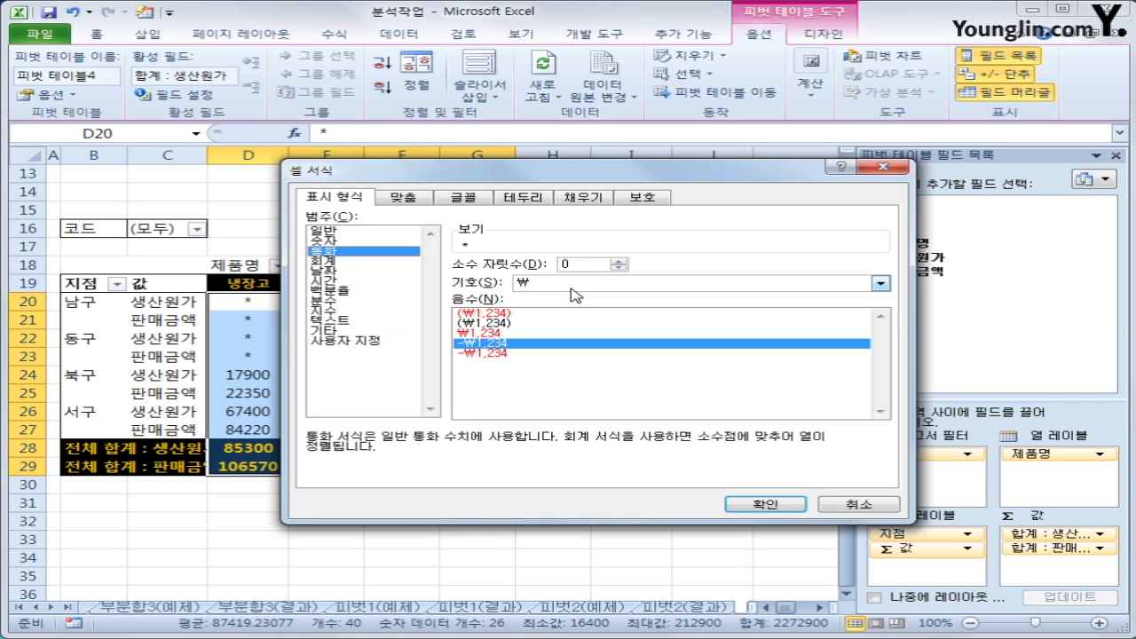
left_click(796, 504)
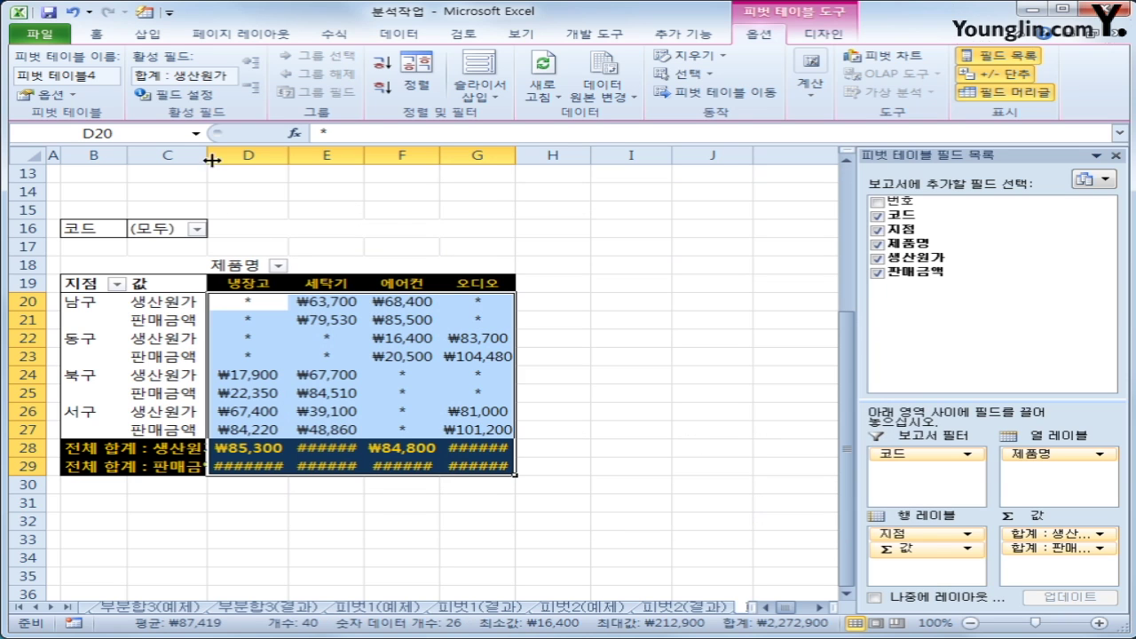
Step: Auto-fit the widths of columns C to G to their contents and select the empty cell I21
left_click_drag(178, 155, 480, 150)
double_click(513, 154)
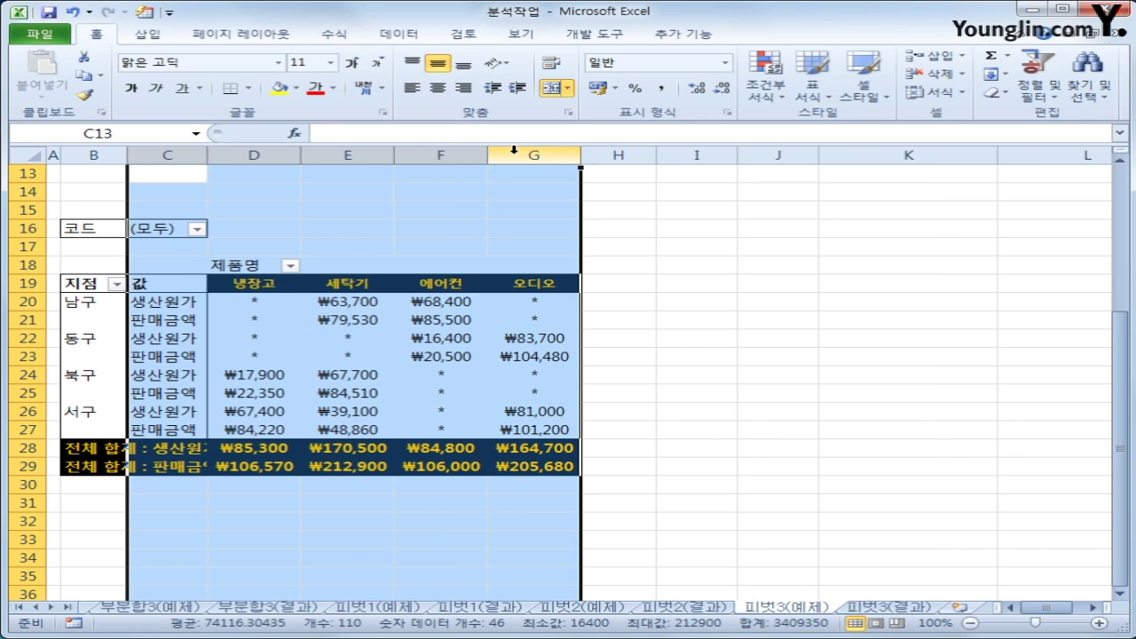
left_click(664, 319)
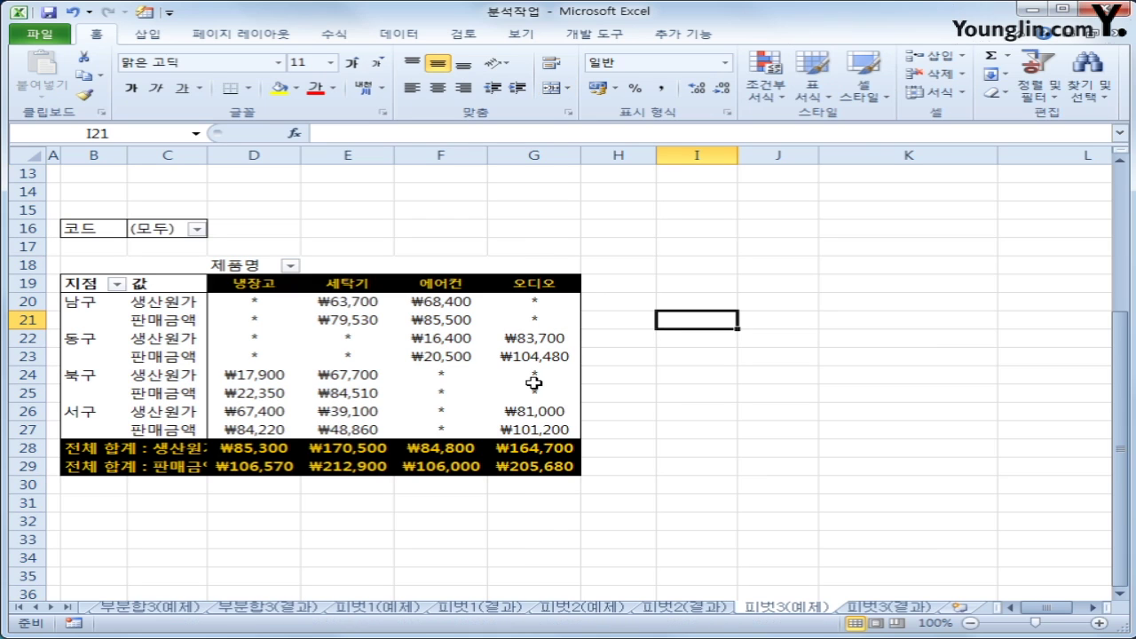
Step: Compare the finished pivot table on the 피벗3(예제) sheet with the one on the 피벗3(결과) sheet
mouse_move(535, 380)
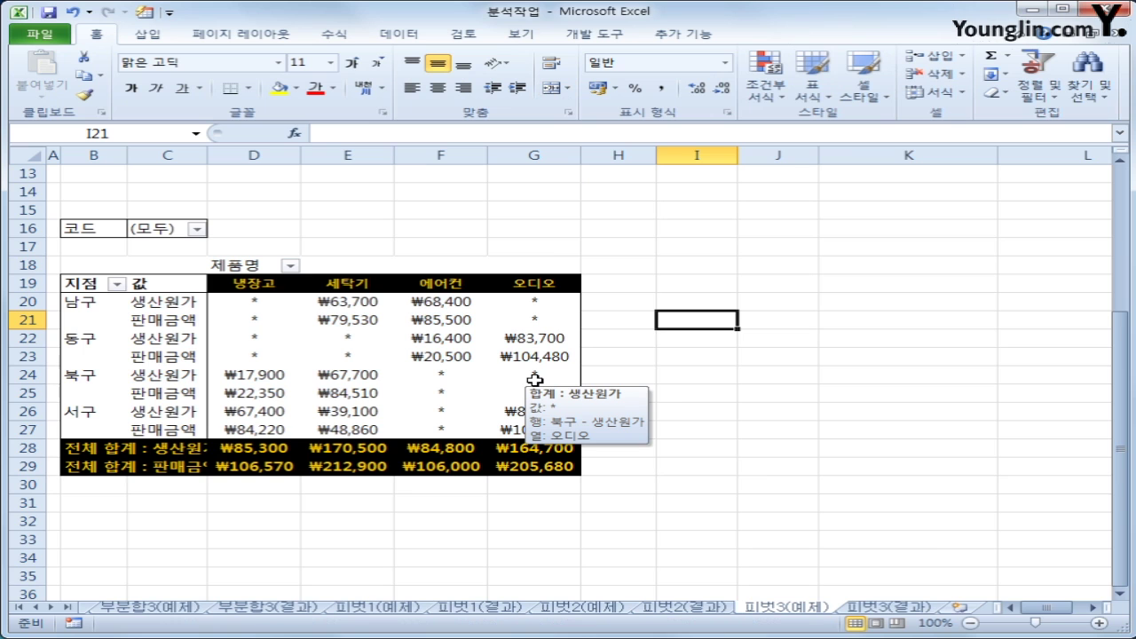
left_click(890, 607)
scroll(887, 550, "down", 6)
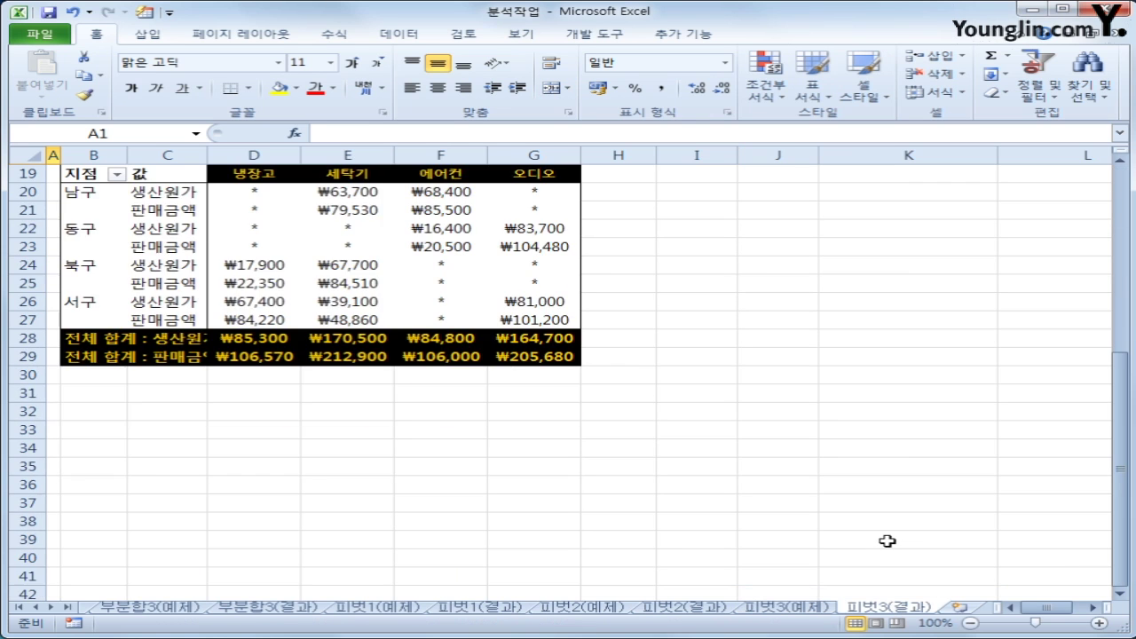
scroll(887, 543, "up", 1)
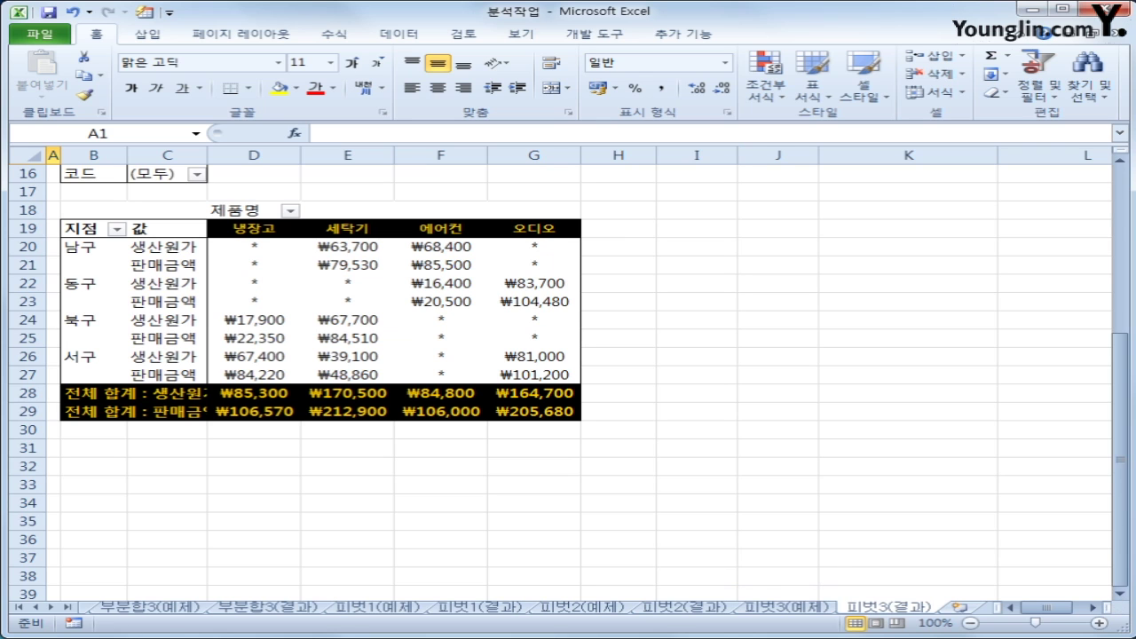
left_click(1120, 164)
left_click(793, 608)
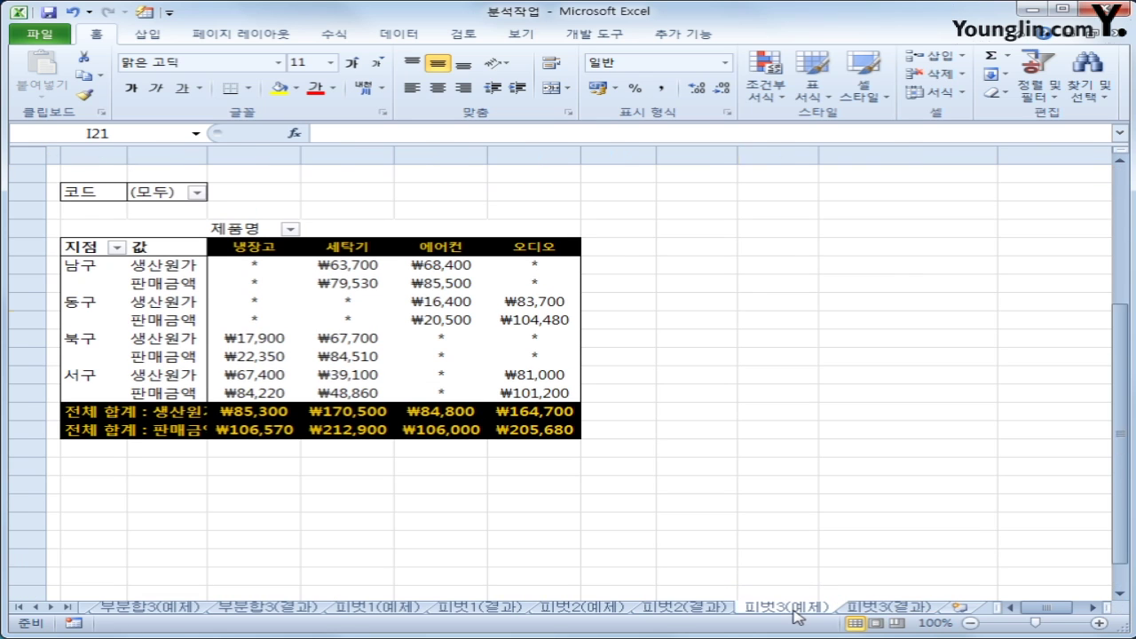
left_click(878, 611)
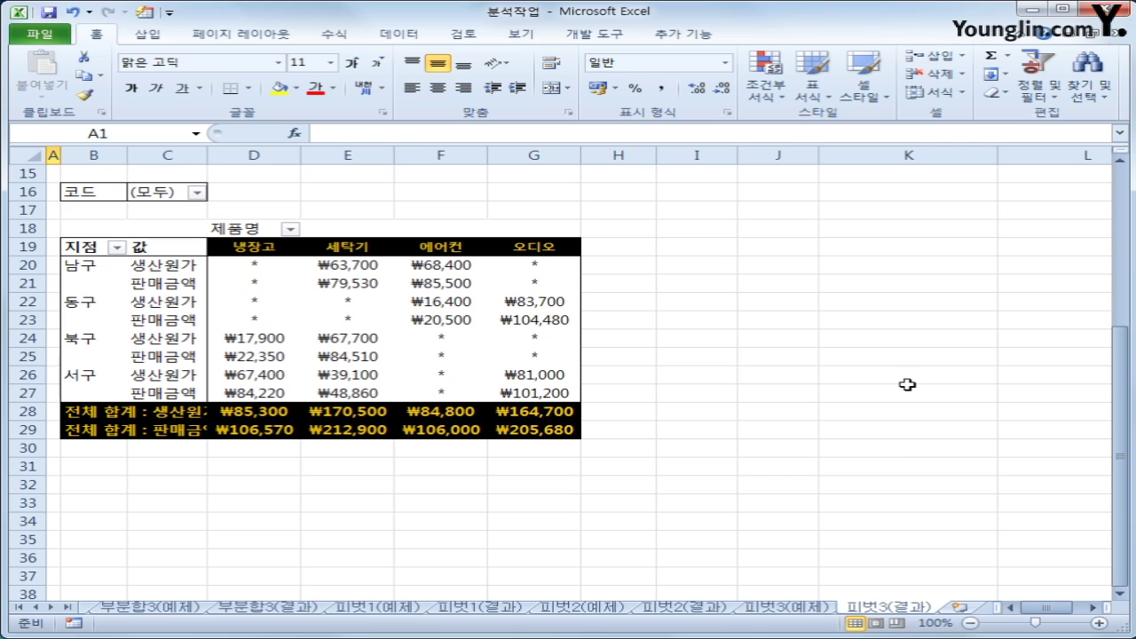